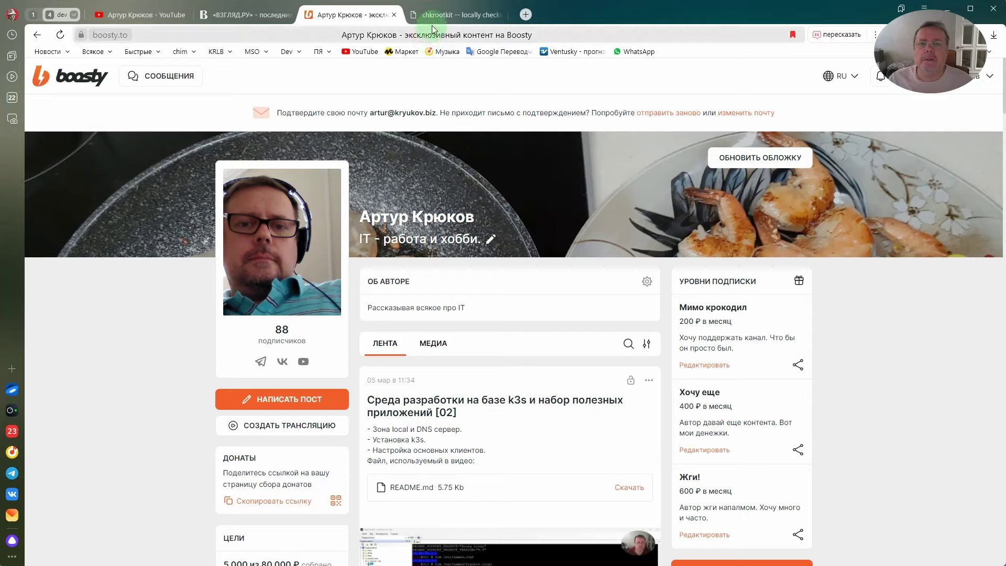
{"action": "left_click", "coordinate": [525, 14]}
{"action": "left_click", "coordinate": [474, 35]}
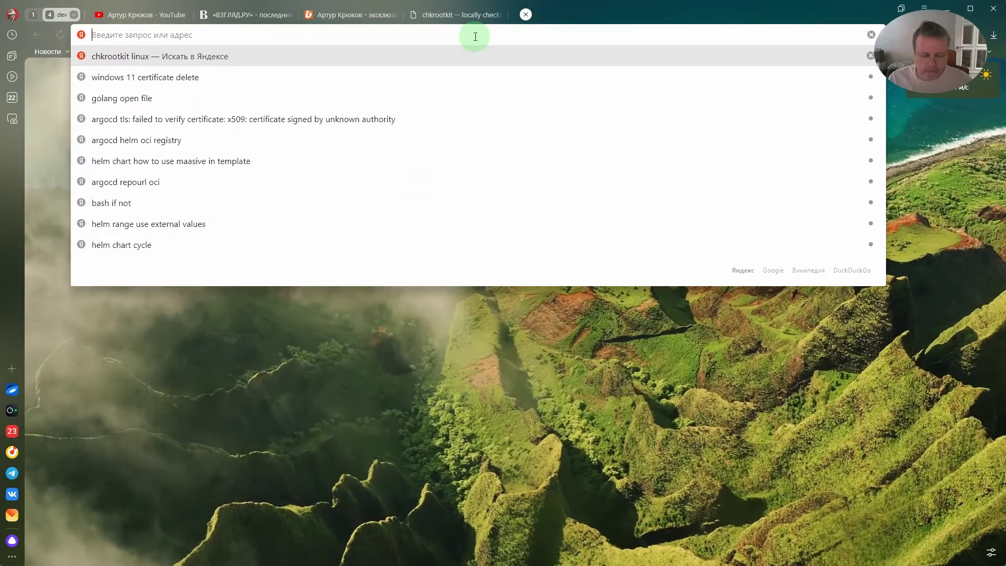
{"action": "type", "text": "https://github.com/cert-manager/cert-manager/releases"}
{"action": "key", "text": "Return"}
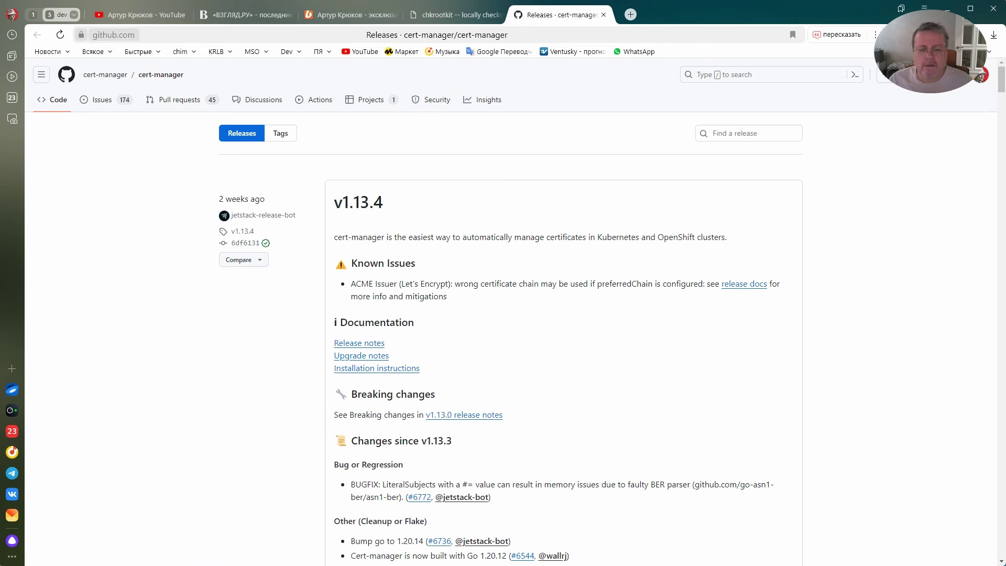
- Compare the cert-manager version in the guide's install command with the GitHub releases list and examine the v1.14.2 entry
{"action": "key", "text": "alt+Tab"}
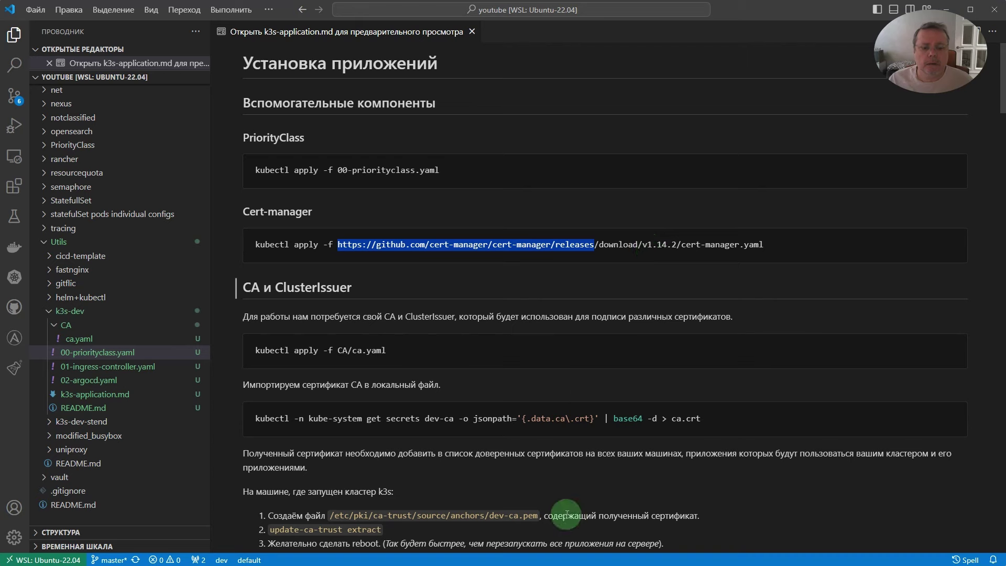
{"action": "left_click", "coordinate": [629, 302]}
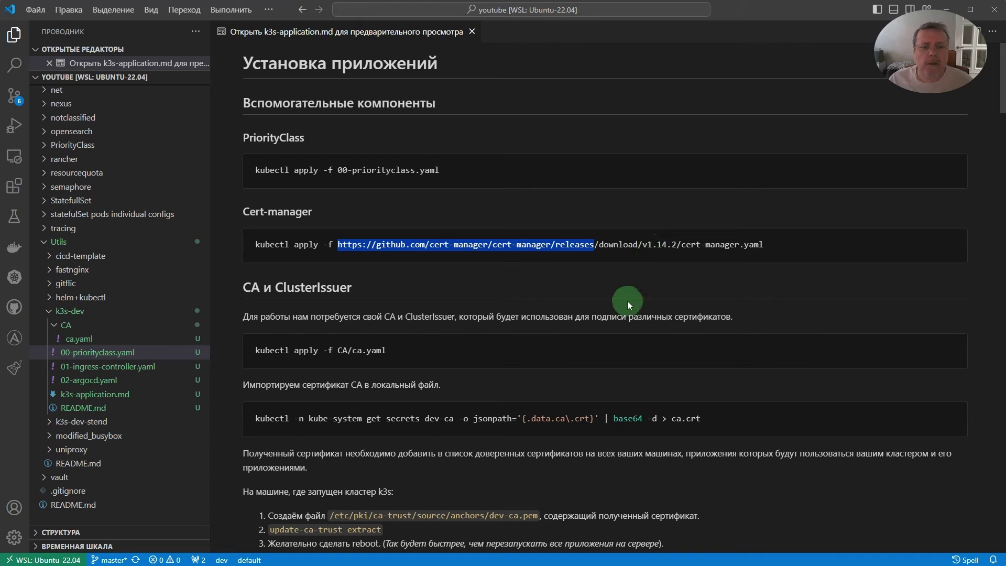
{"action": "key", "text": "alt+Tab"}
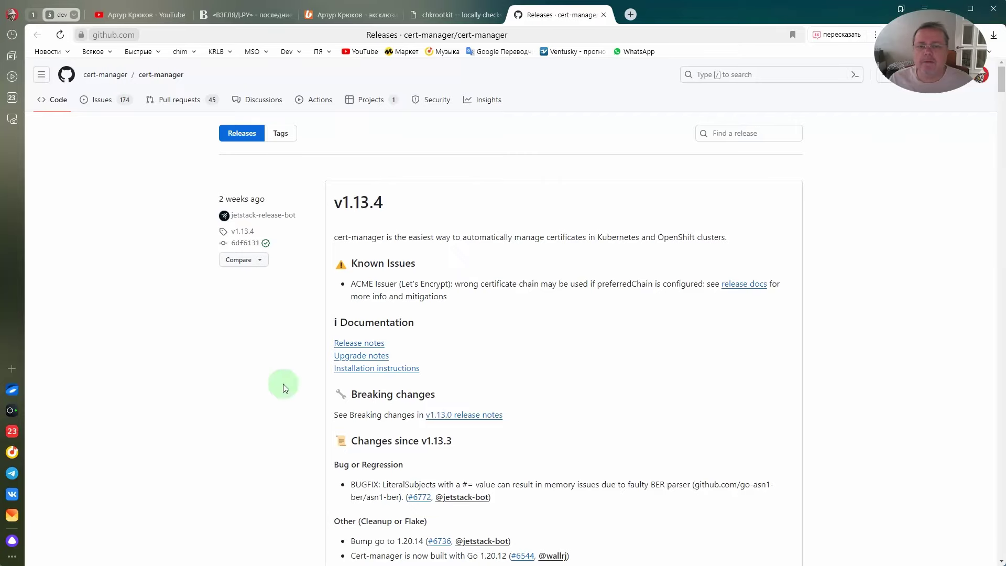
{"action": "scroll", "coordinate": [320, 372], "scroll_direction": "down", "scroll_amount": 6}
{"action": "scroll", "coordinate": [320, 373], "scroll_direction": "down", "scroll_amount": 10}
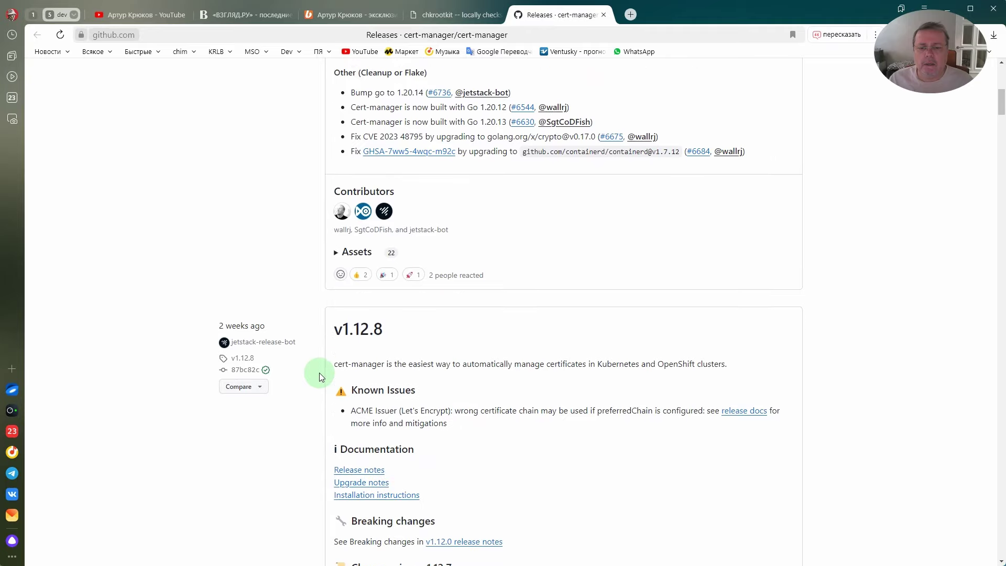
{"action": "scroll", "coordinate": [330, 339], "scroll_direction": "down", "scroll_amount": 3}
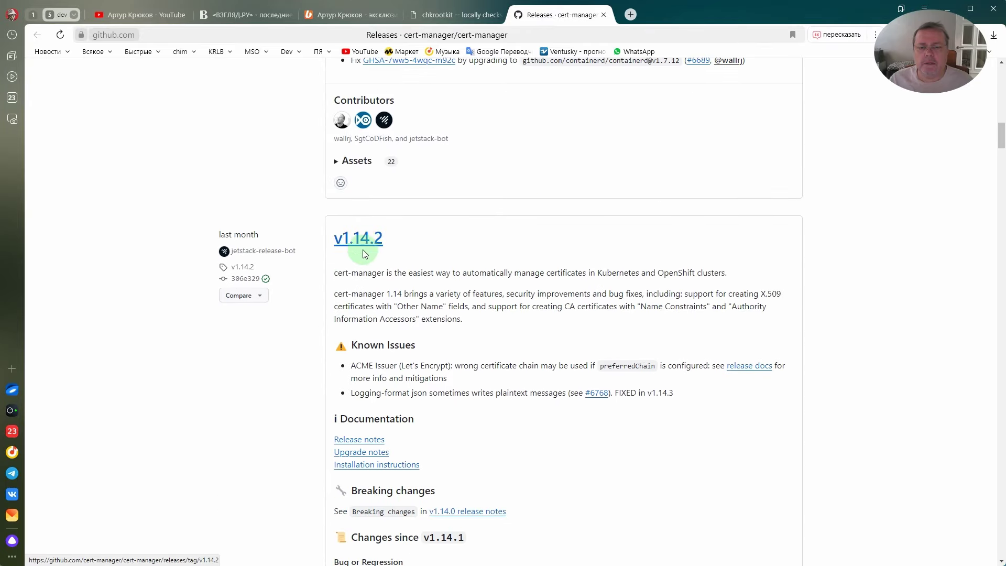
{"action": "scroll", "coordinate": [311, 382], "scroll_direction": "down", "scroll_amount": 5}
{"action": "scroll", "coordinate": [311, 382], "scroll_direction": "down", "scroll_amount": 4}
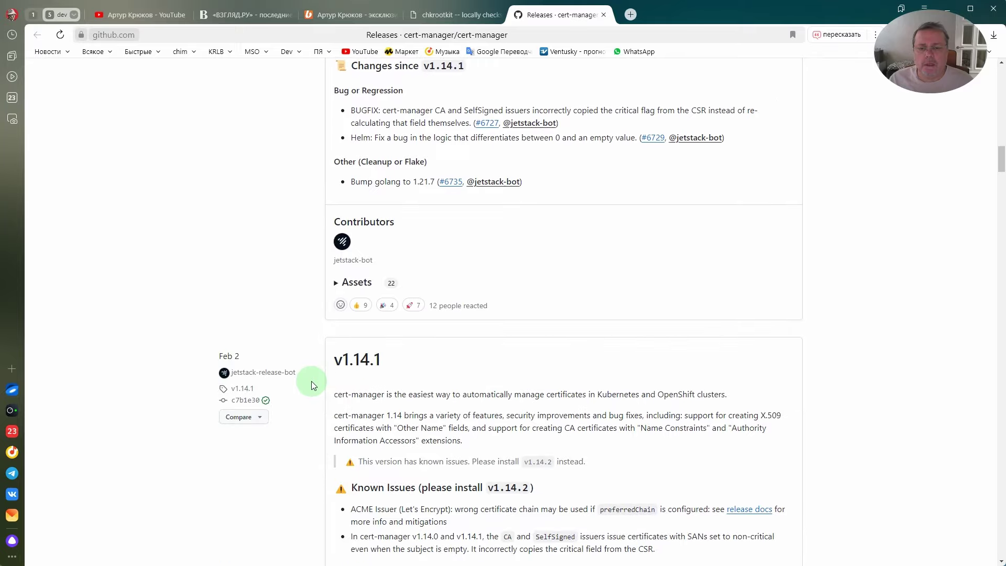
{"action": "scroll", "coordinate": [311, 382], "scroll_direction": "up", "scroll_amount": 5}
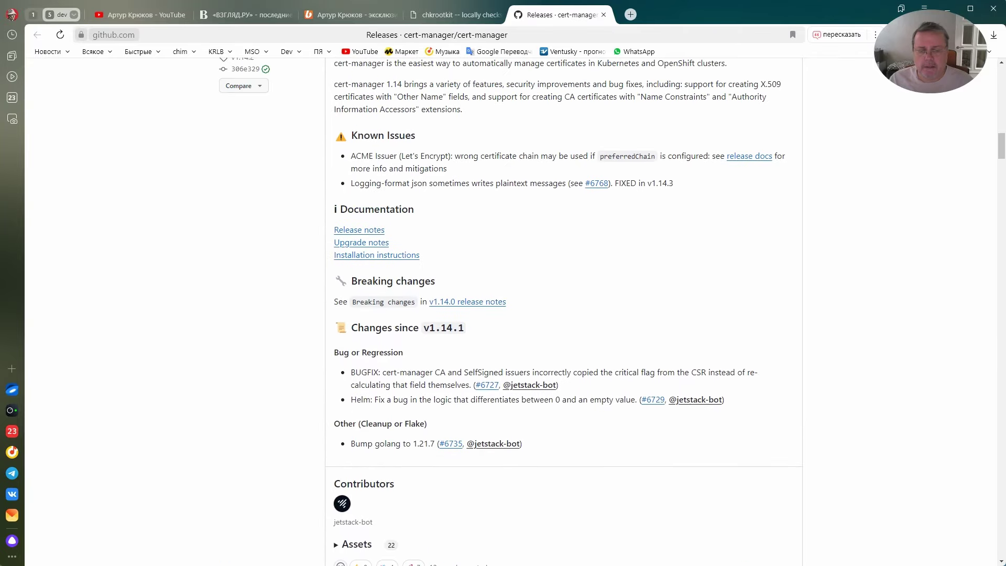
- Switch to VS Code and run the guide's kubectl apply command for the cert-manager v1.14.2 manifest in the terminal
{"action": "key", "text": "alt+Tab"}
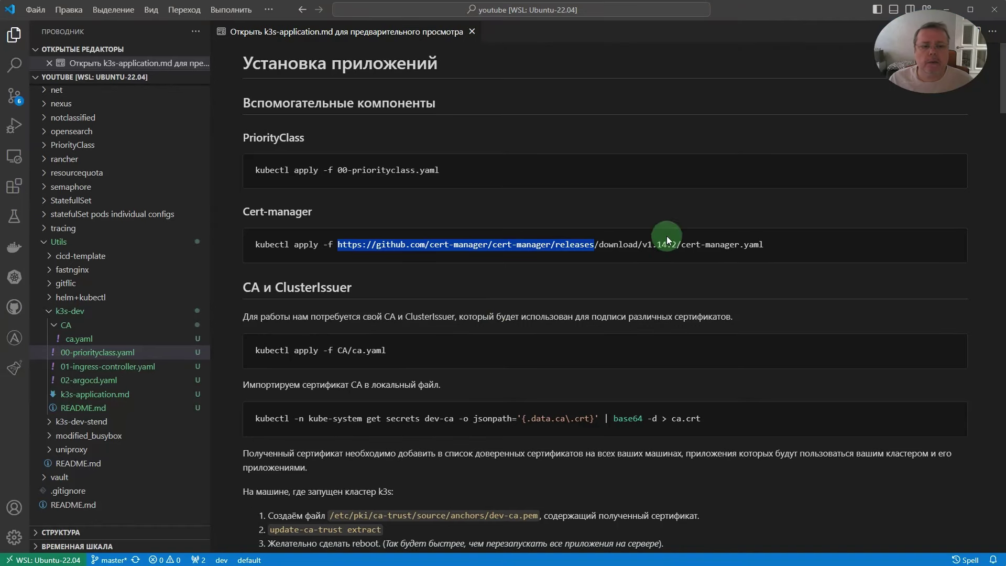
{"action": "left_click", "coordinate": [537, 257]}
{"action": "left_click", "coordinate": [378, 264]}
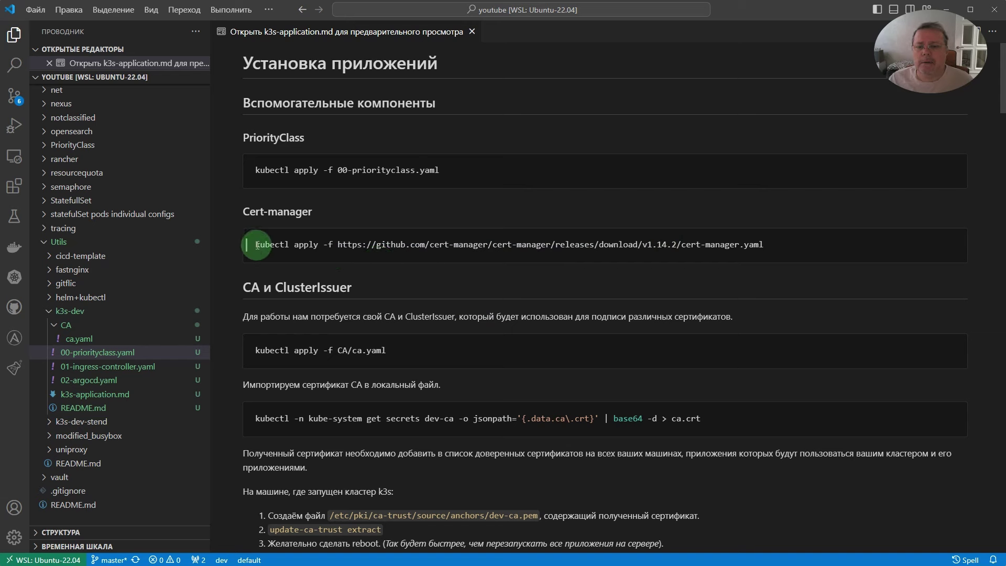
{"action": "left_click_drag", "start_coordinate": [255, 247], "coordinate": [784, 256]}
{"action": "key", "text": "ctrl+c"}
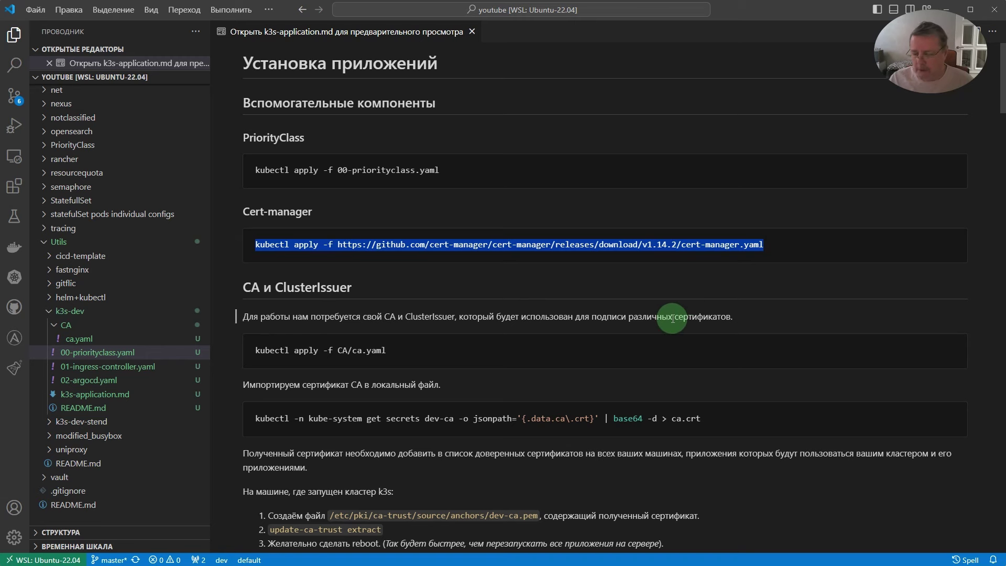
{"action": "key", "text": "ctrl+grave"}
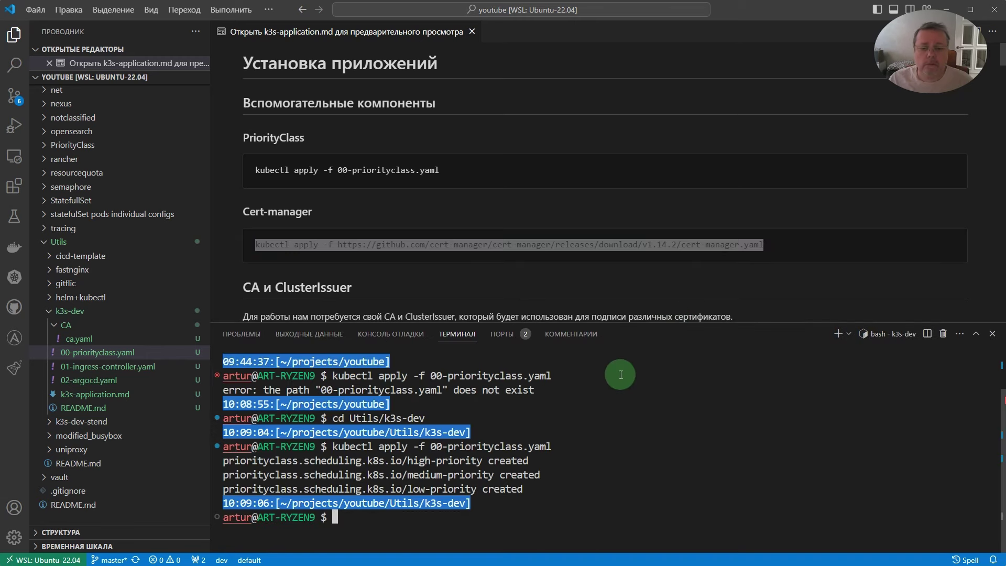
{"action": "key", "text": "ctrl+v"}
{"action": "key", "text": "Return"}
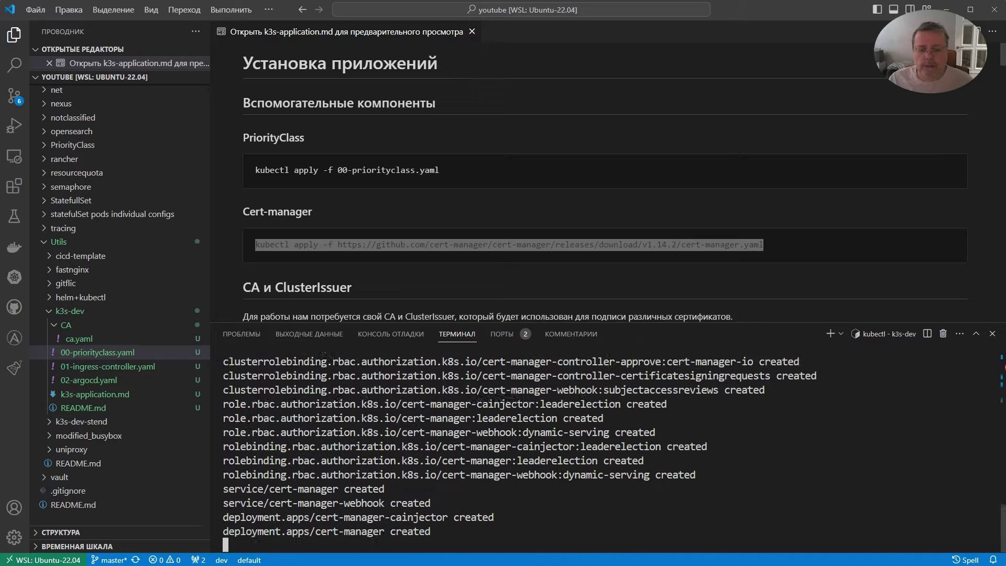
- Switch to Lens and filter the pods list to the cert-manager namespace
{"action": "key", "text": "alt+Tab"}
{"action": "left_click", "coordinate": [824, 63]}
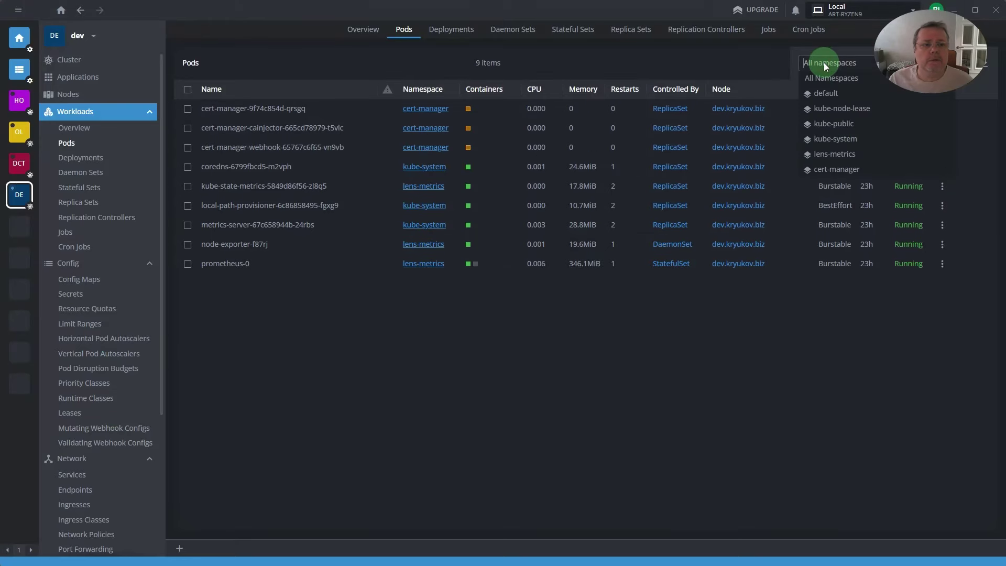
{"action": "left_click", "coordinate": [823, 169]}
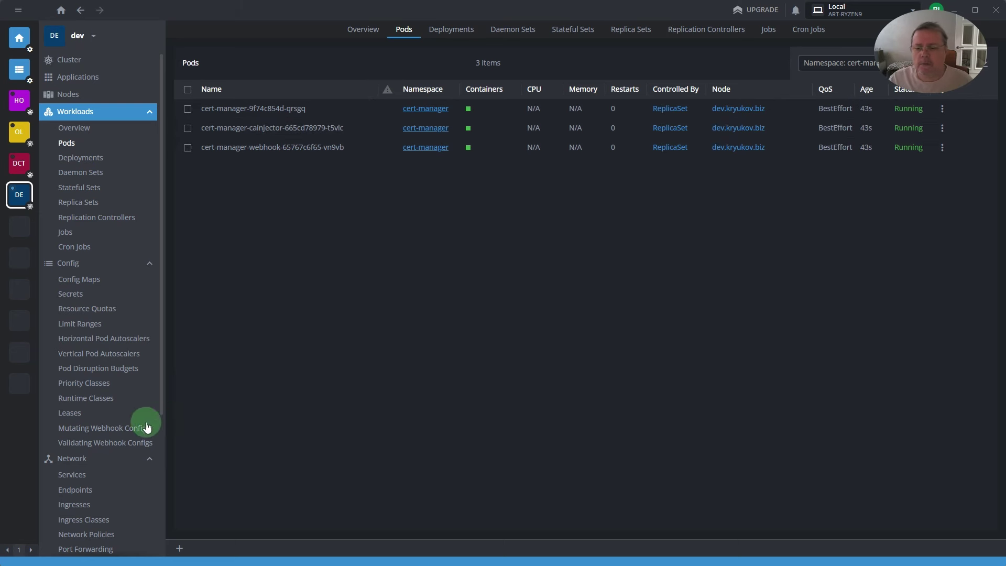
- Examine the custom resource types under acme.cert-manager.io and cert-manager.io, then collapse both groups
{"action": "left_click_drag", "start_coordinate": [162, 388], "coordinate": [158, 539]}
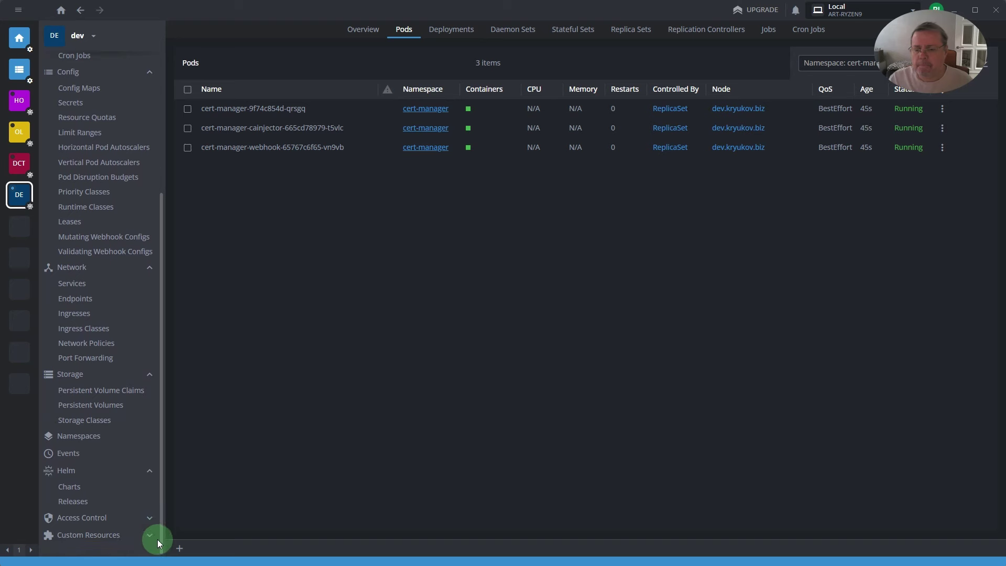
{"action": "left_click", "coordinate": [157, 540]}
{"action": "left_click", "coordinate": [111, 497]}
{"action": "scroll", "coordinate": [111, 497], "scroll_direction": "down", "scroll_amount": 5}
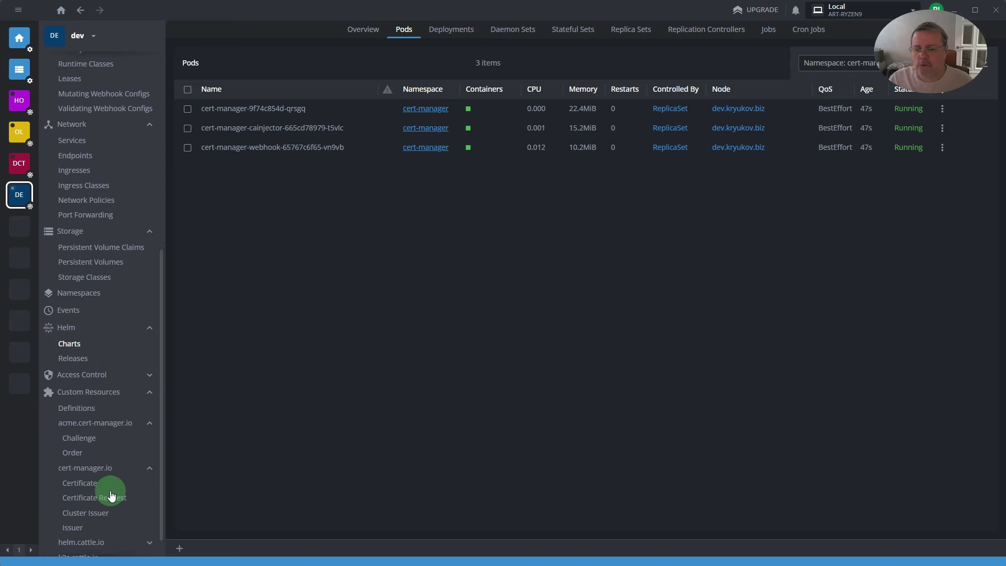
{"action": "left_click", "coordinate": [94, 450]}
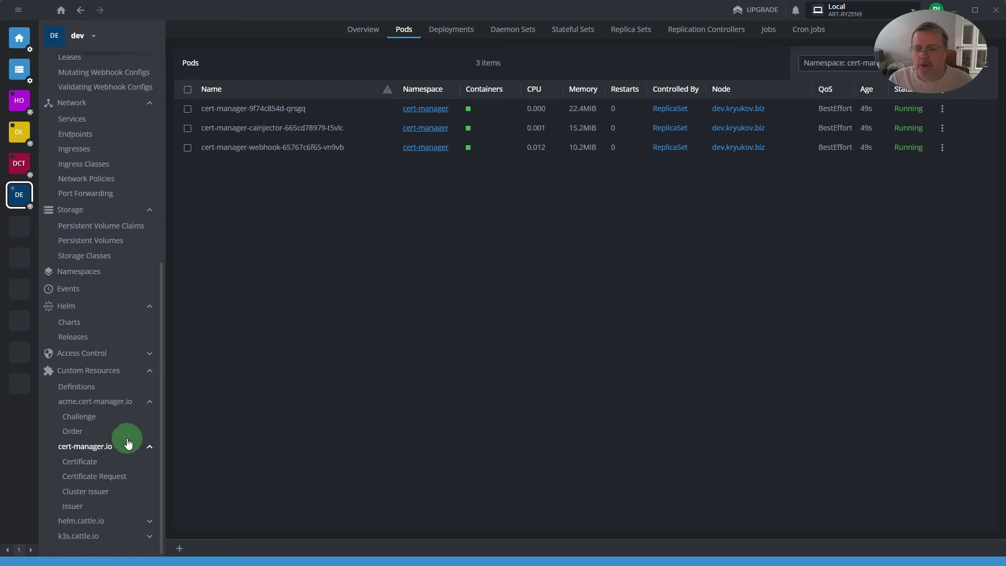
{"action": "left_click", "coordinate": [149, 402]}
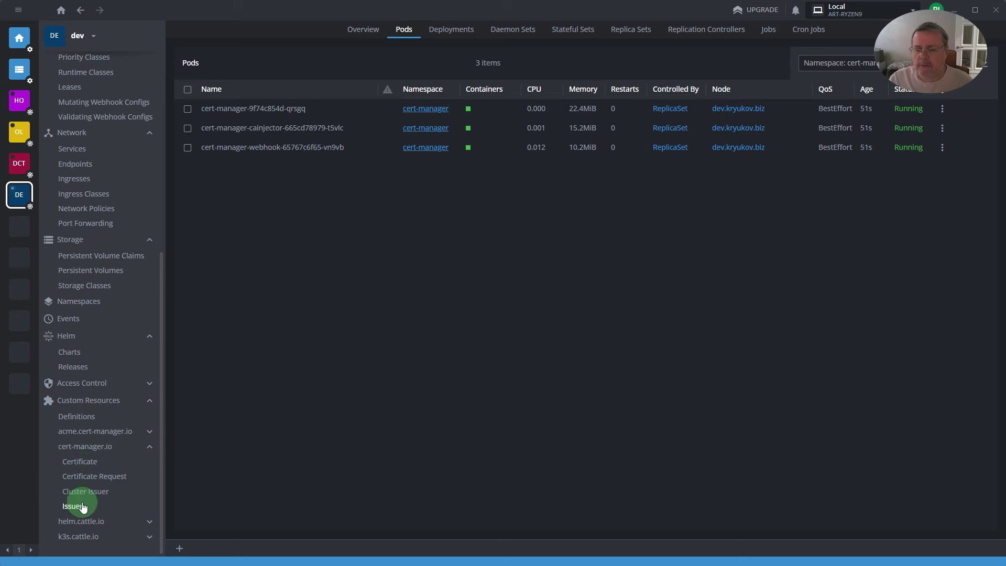
{"action": "left_click", "coordinate": [150, 451]}
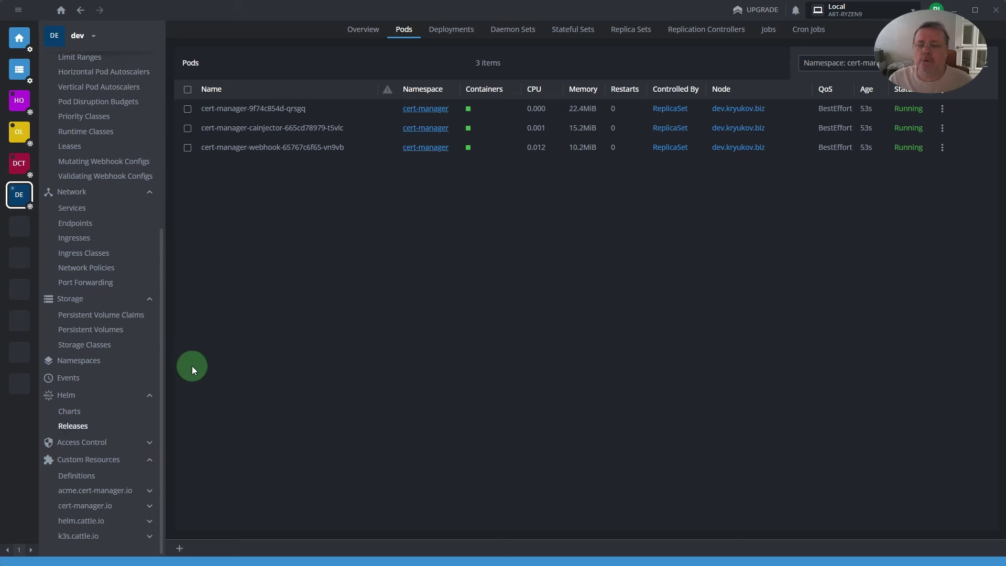
{"action": "scroll", "coordinate": [121, 397], "scroll_direction": "up", "scroll_amount": 6}
{"action": "scroll", "coordinate": [114, 401], "scroll_direction": "up", "scroll_amount": 2}
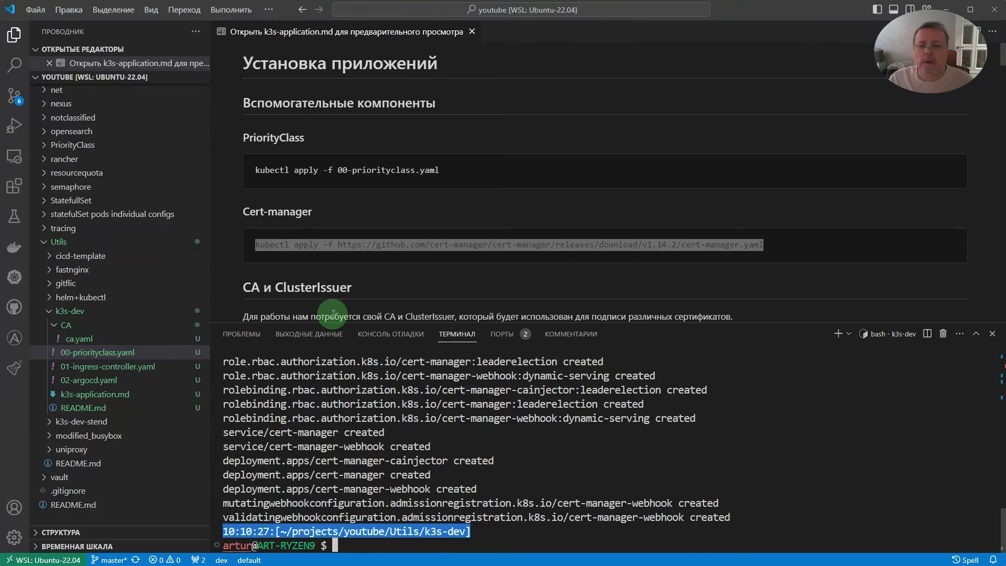
- Return to VS Code, hide the terminal and read the guide's CA and ClusterIssuer section
{"action": "left_click", "coordinate": [992, 333]}
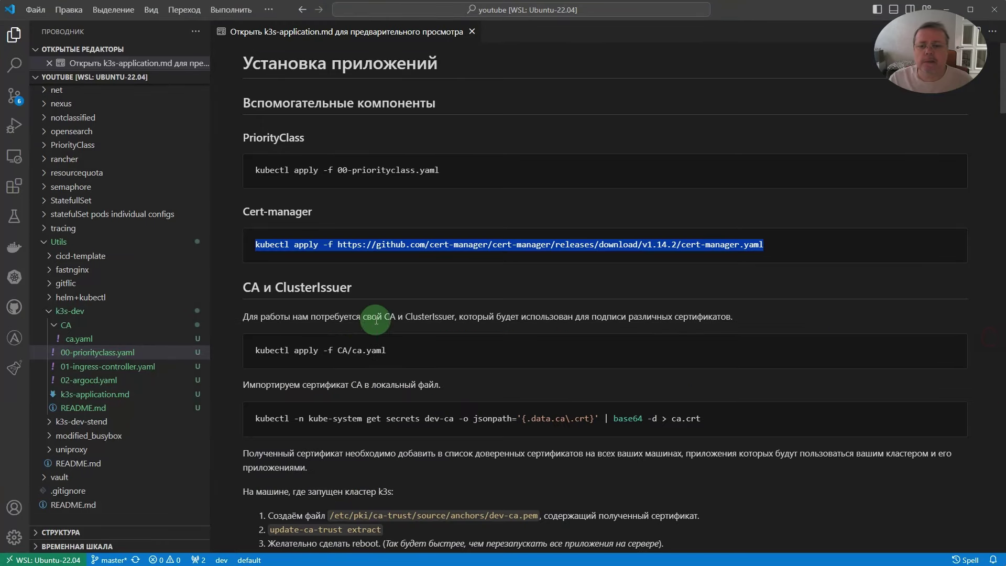
{"action": "left_click", "coordinate": [347, 300]}
{"action": "scroll", "coordinate": [347, 302], "scroll_direction": "down", "scroll_amount": 2}
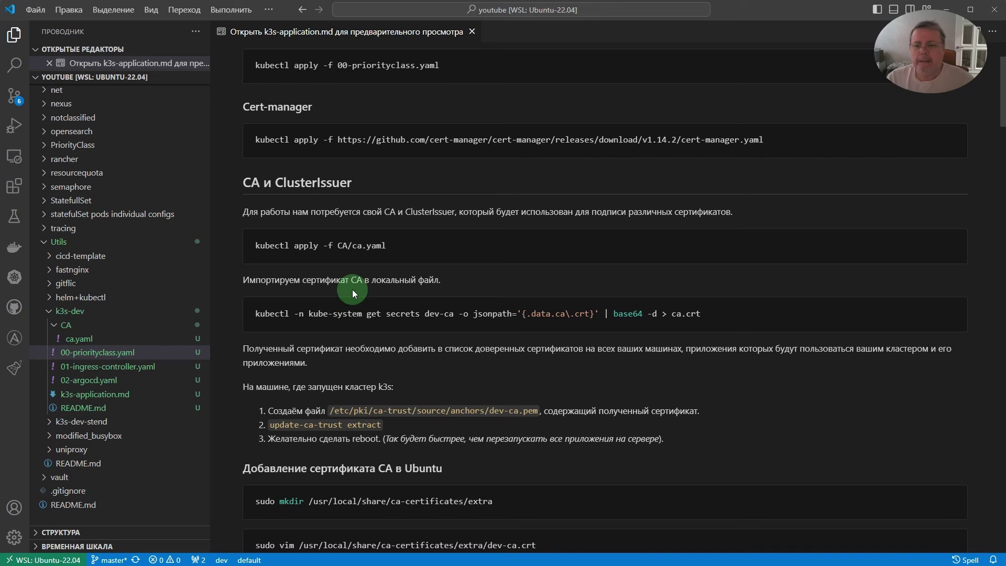
- Open ca.yaml from the CA folder and review its Issuer, Certificate and ClusterIssuer definitions
{"action": "left_click", "coordinate": [79, 340]}
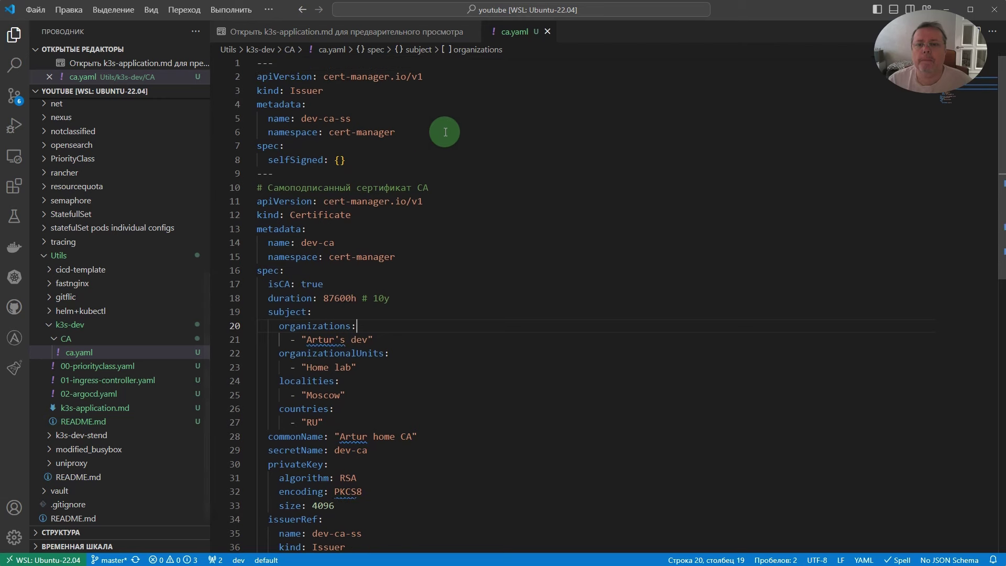
{"action": "scroll", "coordinate": [444, 137], "scroll_direction": "up", "scroll_amount": 1}
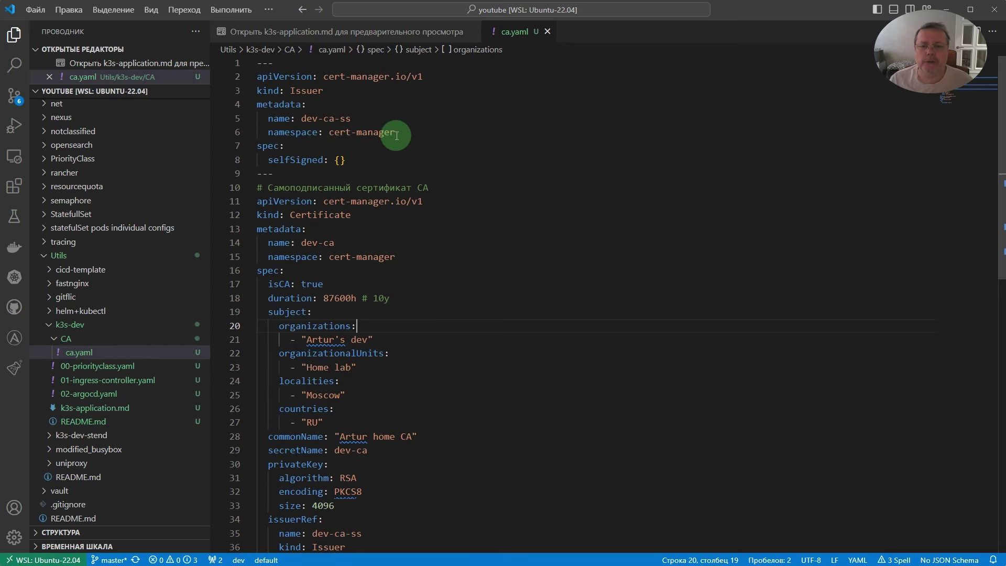
{"action": "scroll", "coordinate": [348, 218], "scroll_direction": "down", "scroll_amount": 2}
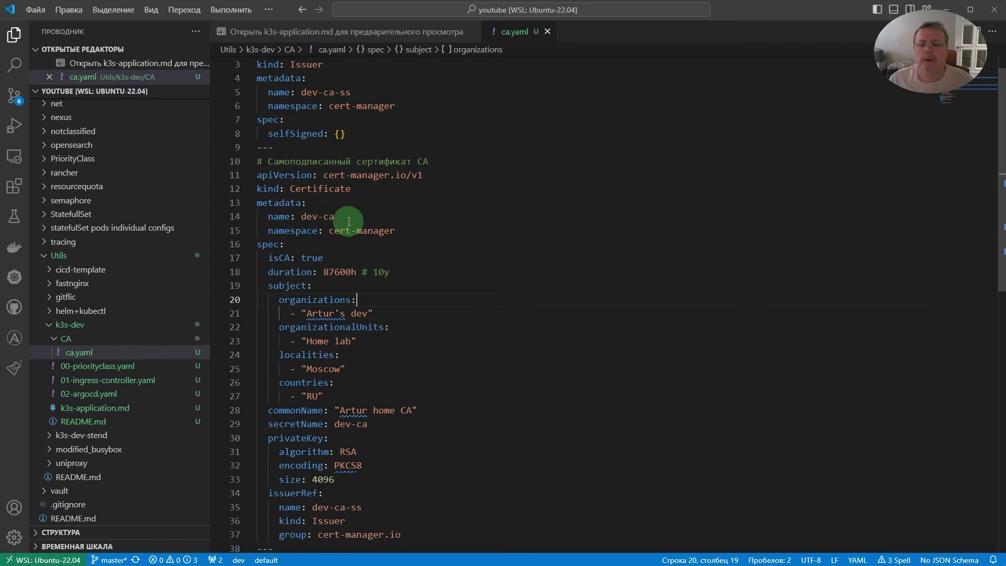
{"action": "scroll", "coordinate": [350, 221], "scroll_direction": "down", "scroll_amount": 1}
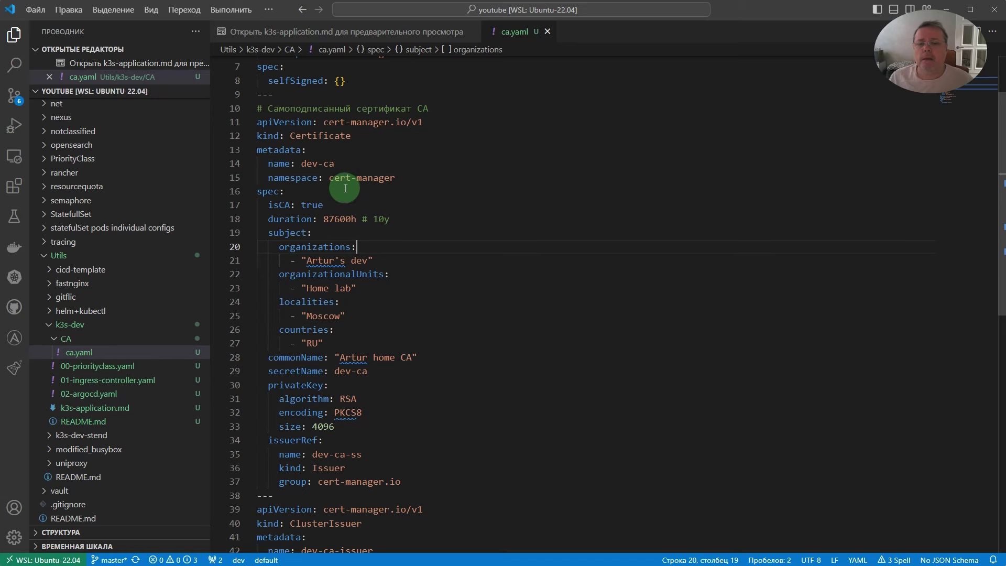
{"action": "scroll", "coordinate": [346, 187], "scroll_direction": "down", "scroll_amount": 2}
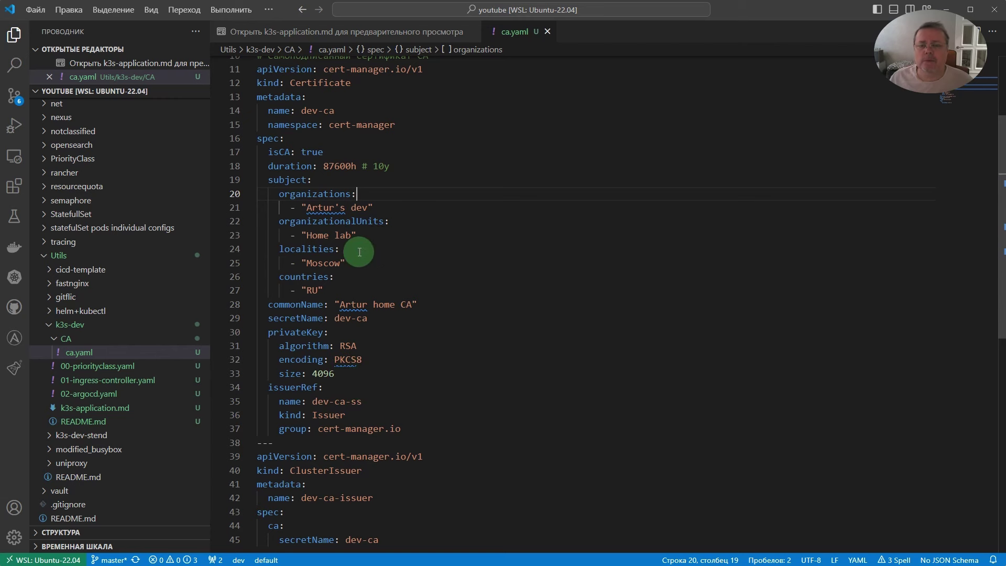
{"action": "scroll", "coordinate": [465, 319], "scroll_direction": "down", "scroll_amount": 2}
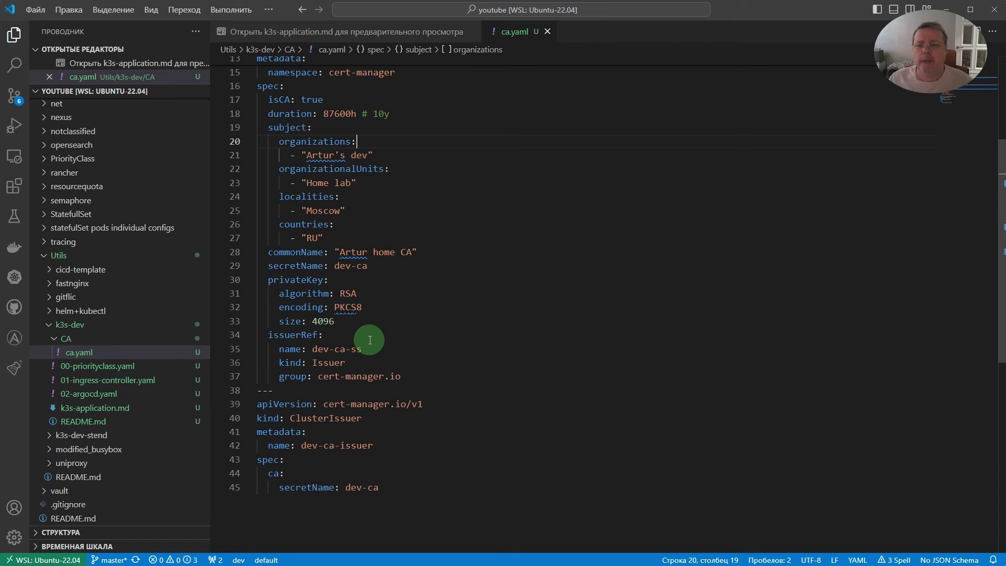
- Copy kubectl apply -f CA/ca.yaml from the k3s-application.md preview and run it in the terminal
{"action": "left_click", "coordinate": [330, 30]}
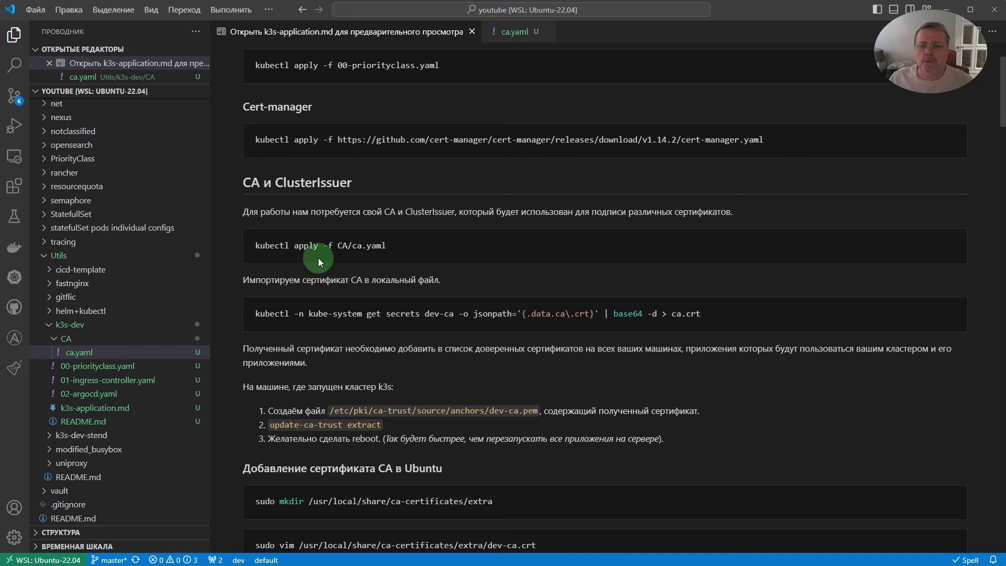
{"action": "left_click_drag", "start_coordinate": [267, 244], "coordinate": [441, 244]}
{"action": "key", "text": "ctrl+c"}
{"action": "key", "text": "ctrl+grave"}
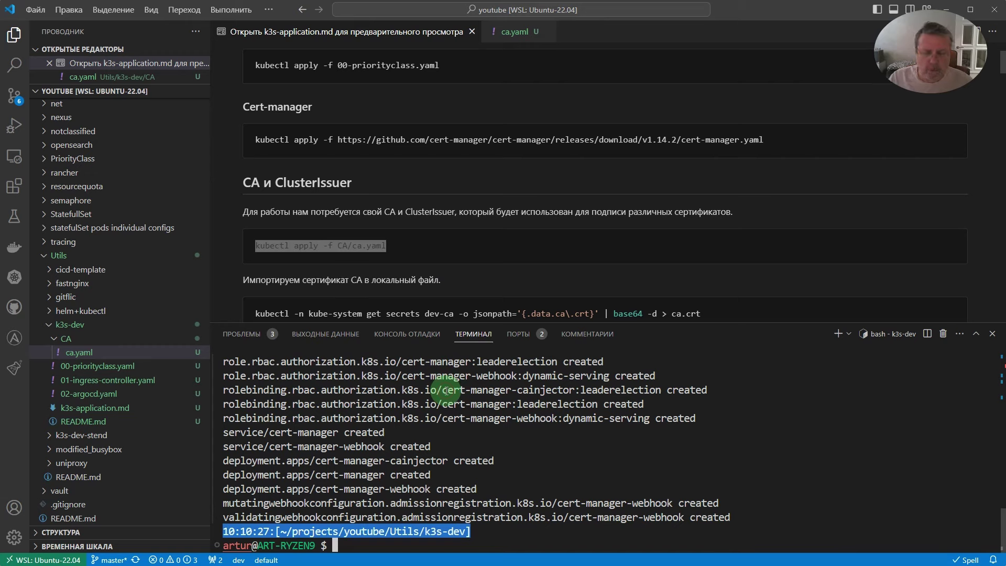
{"action": "key", "text": "ctrl+v"}
{"action": "key", "text": "Return"}
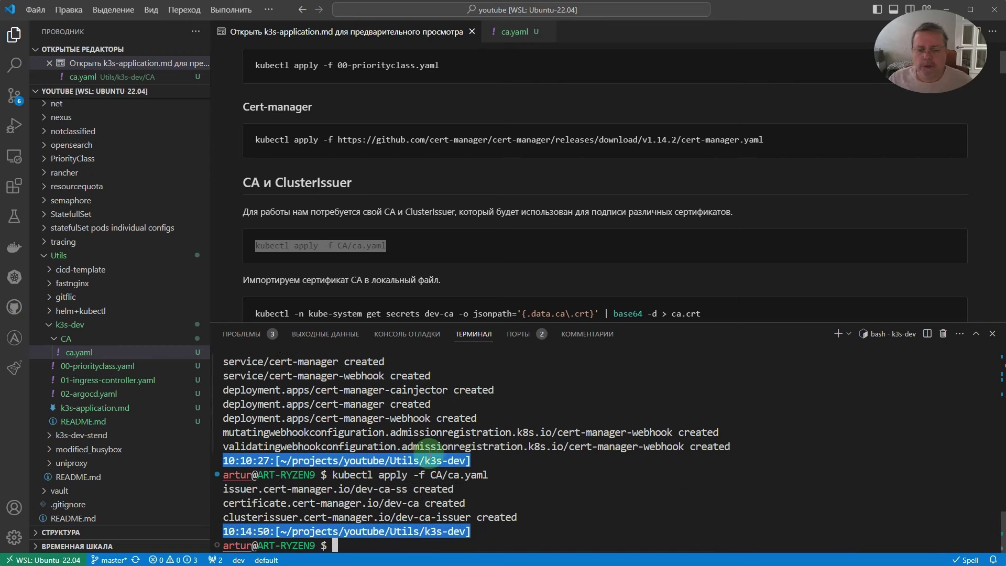
- Switch to Lens and display the secrets in the cert-manager namespace
{"action": "key", "text": "alt+Tab"}
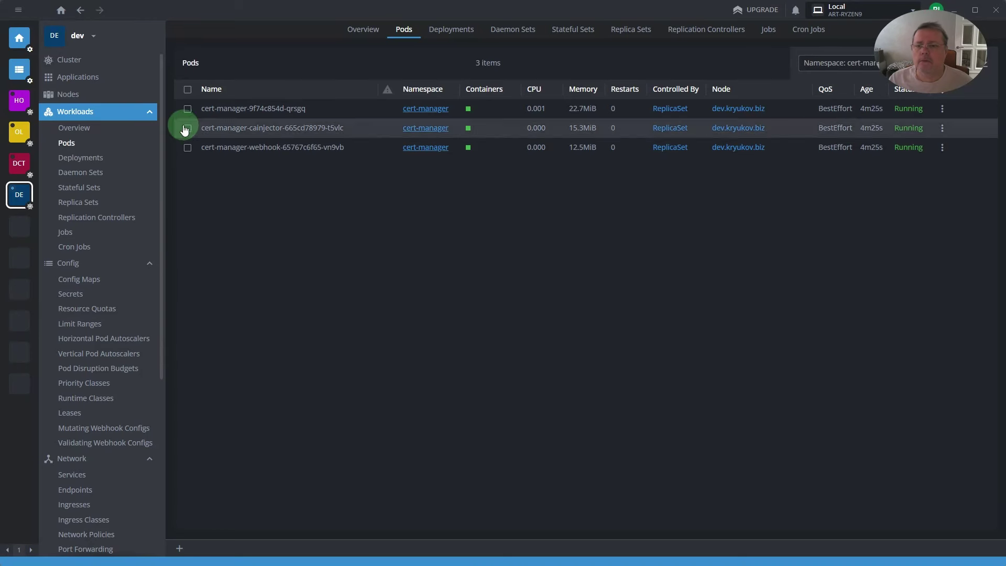
{"action": "left_click", "coordinate": [103, 139]}
{"action": "left_click", "coordinate": [73, 294]}
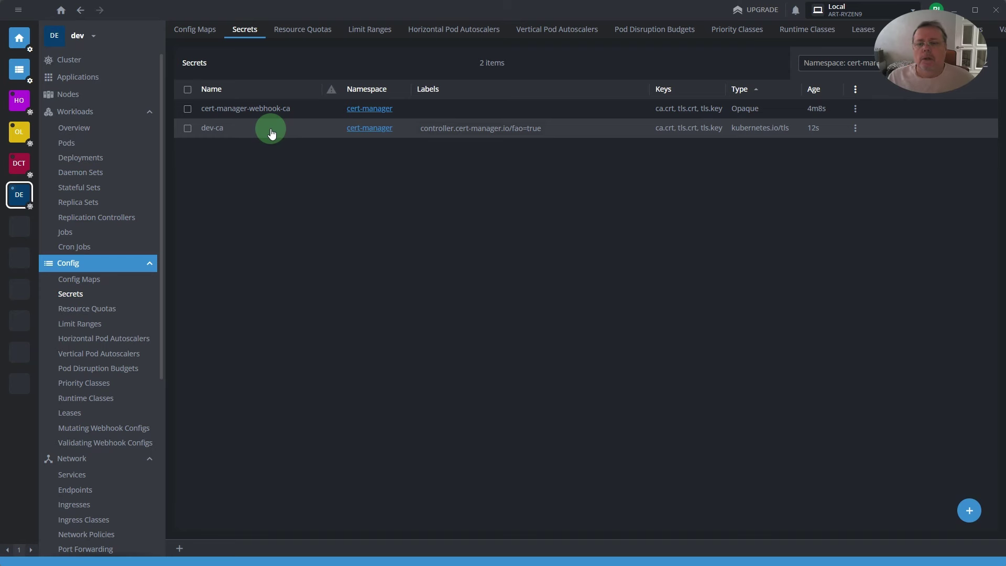
- Open the details of the dev-ca secret and reveal its decoded ca.crt value
{"action": "left_click", "coordinate": [271, 133]}
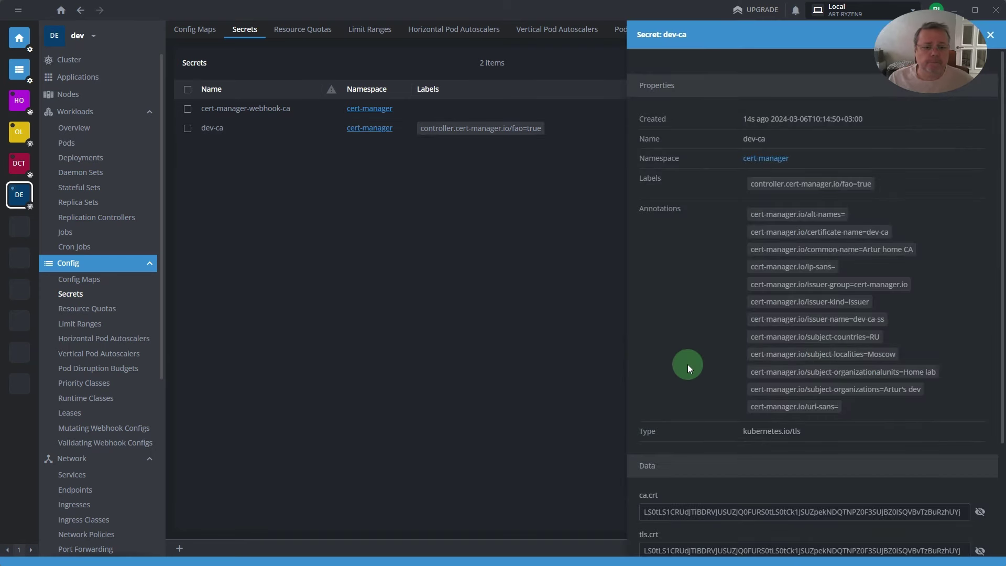
{"action": "scroll", "coordinate": [689, 356], "scroll_direction": "down", "scroll_amount": 4}
{"action": "left_click", "coordinate": [979, 369]}
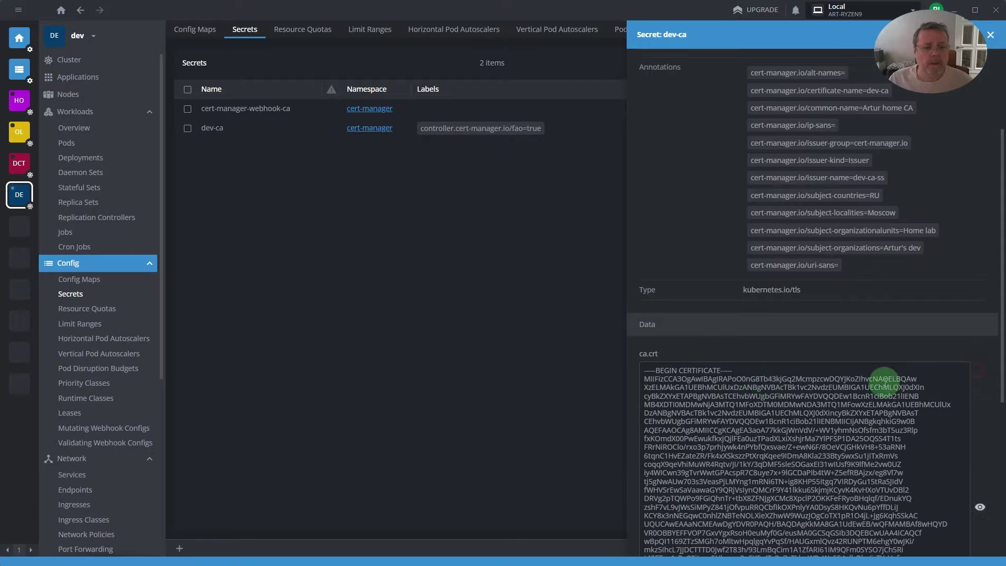
{"action": "scroll", "coordinate": [760, 383], "scroll_direction": "down", "scroll_amount": 3}
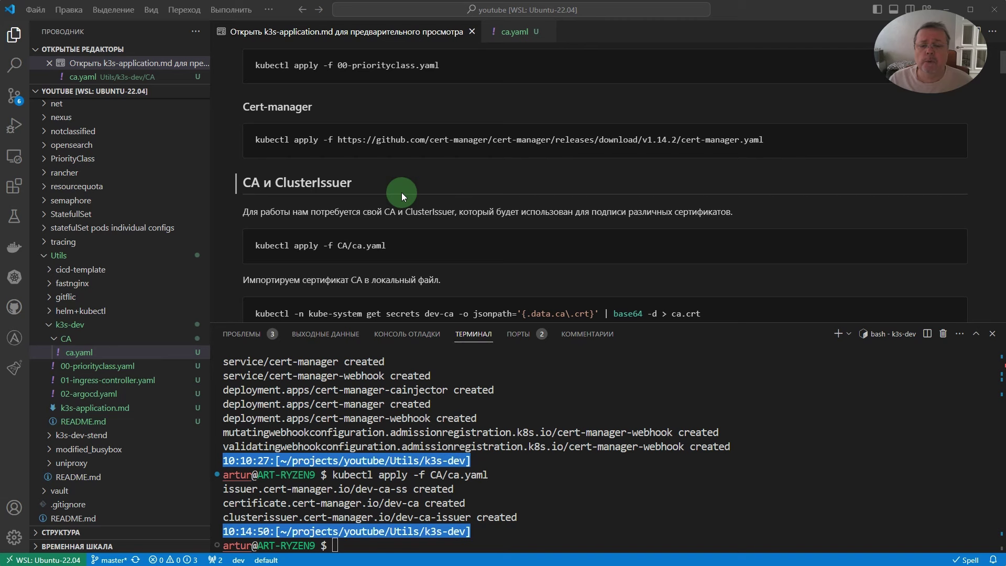
- Back in VS Code, try the guide's kubectl command exporting the dev-ca certificate from kube-system to ca.crt in the terminal
{"action": "scroll", "coordinate": [400, 195], "scroll_direction": "down", "scroll_amount": 1}
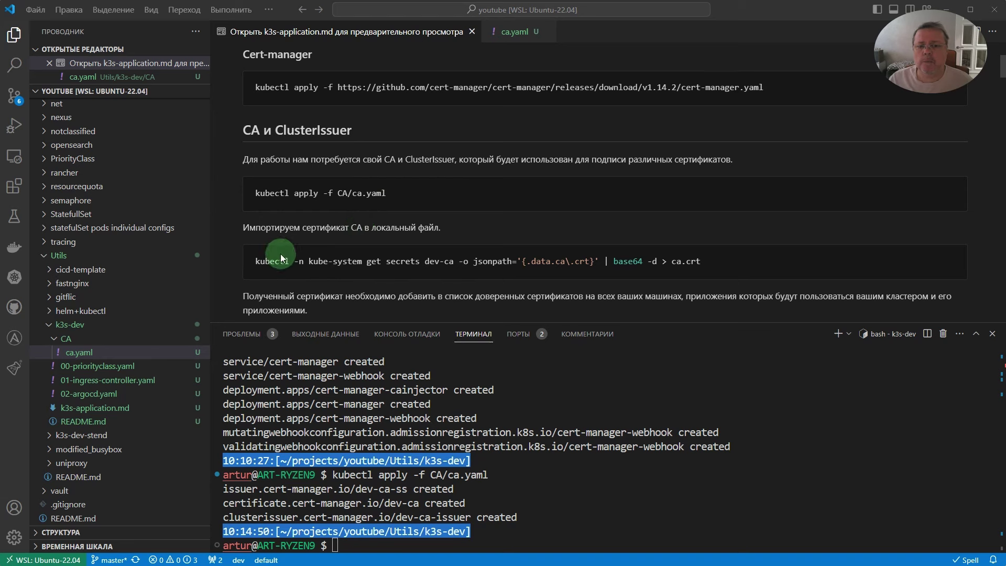
{"action": "left_click", "coordinate": [259, 261]}
{"action": "left_click_drag", "start_coordinate": [259, 261], "coordinate": [706, 266]}
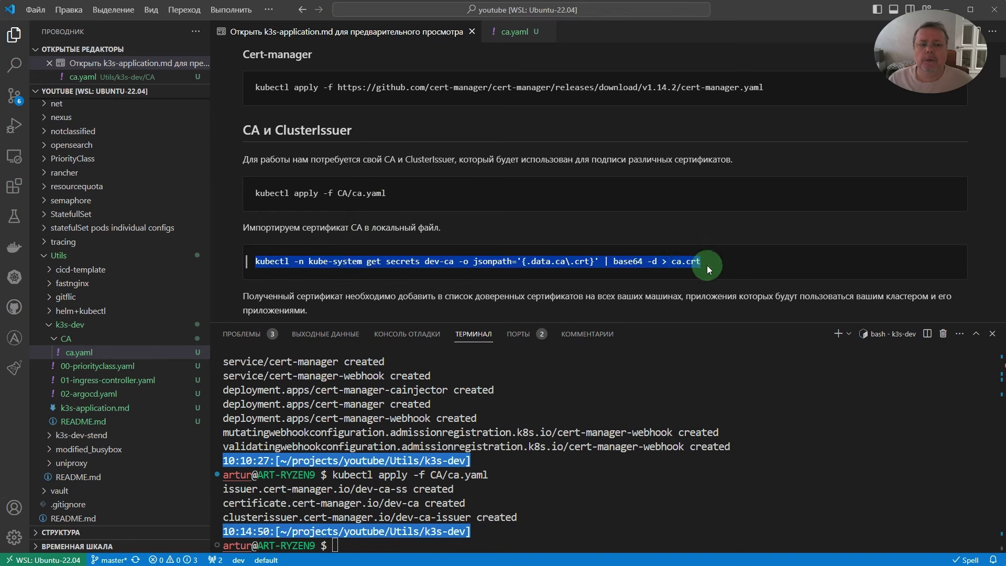
{"action": "key", "text": "ctrl+c"}
{"action": "left_click", "coordinate": [539, 455]}
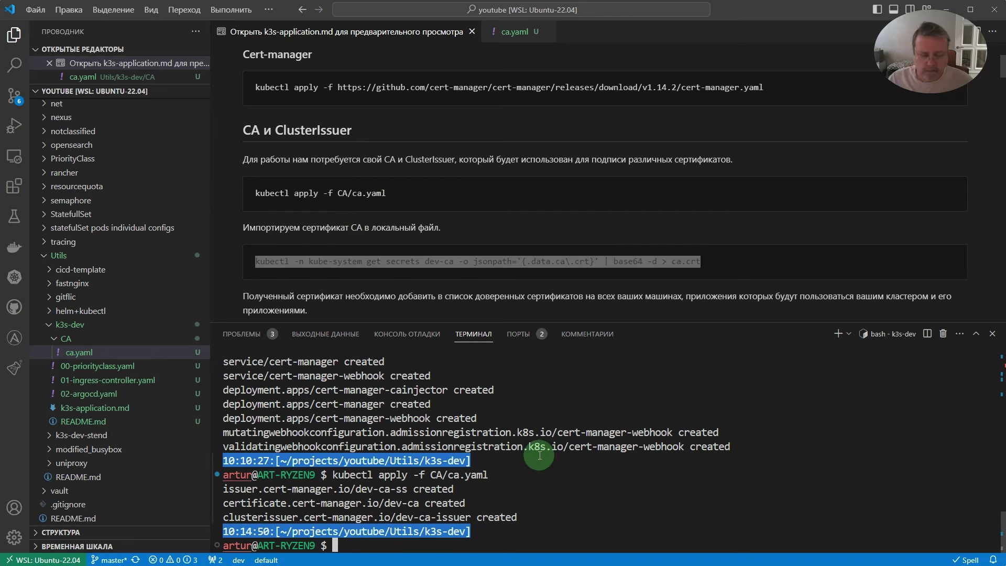
{"action": "key", "text": "ctrl+v"}
{"action": "key", "text": "Return"}
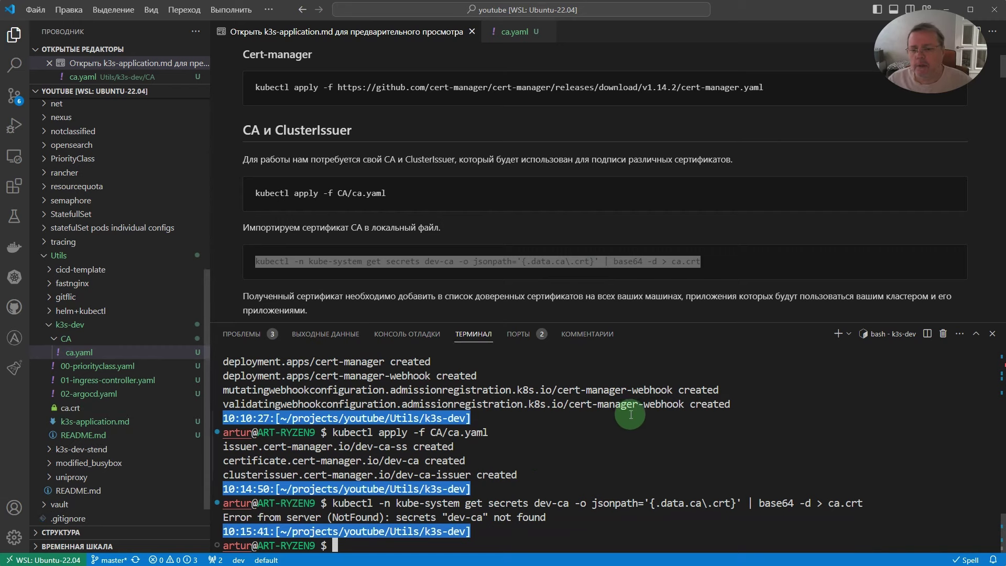
- Open the generated ca.crt in k3s-dev to check its contents, and close it
{"action": "left_click", "coordinate": [74, 408]}
{"action": "double_click", "coordinate": [78, 409]}
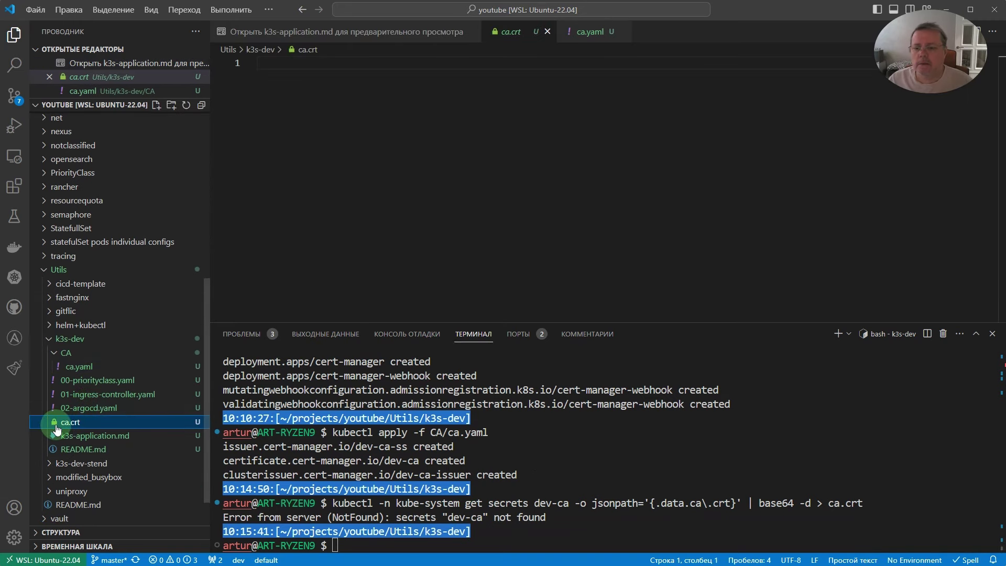
{"action": "left_click", "coordinate": [548, 32]}
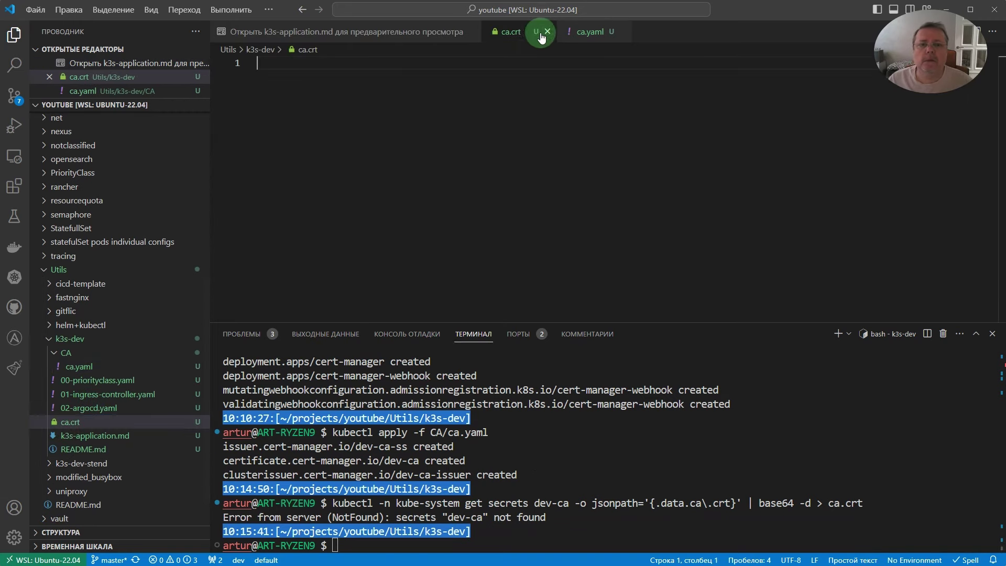
{"action": "left_click", "coordinate": [516, 406]}
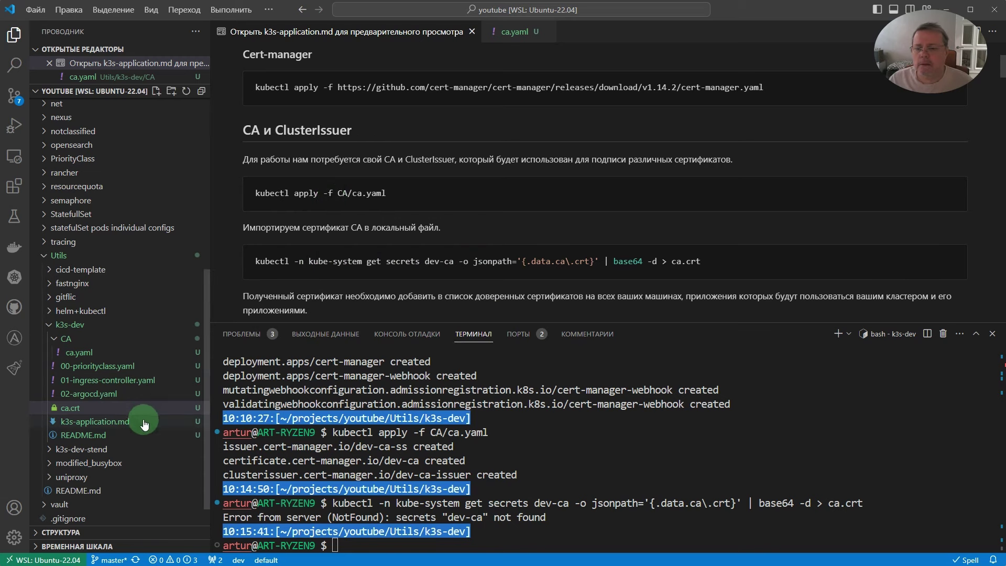
- Open the k3s-application.md source at the certificate export command and copy the Certificate's namespace value, cert-manager, from ca.yaml
{"action": "double_click", "coordinate": [340, 261]}
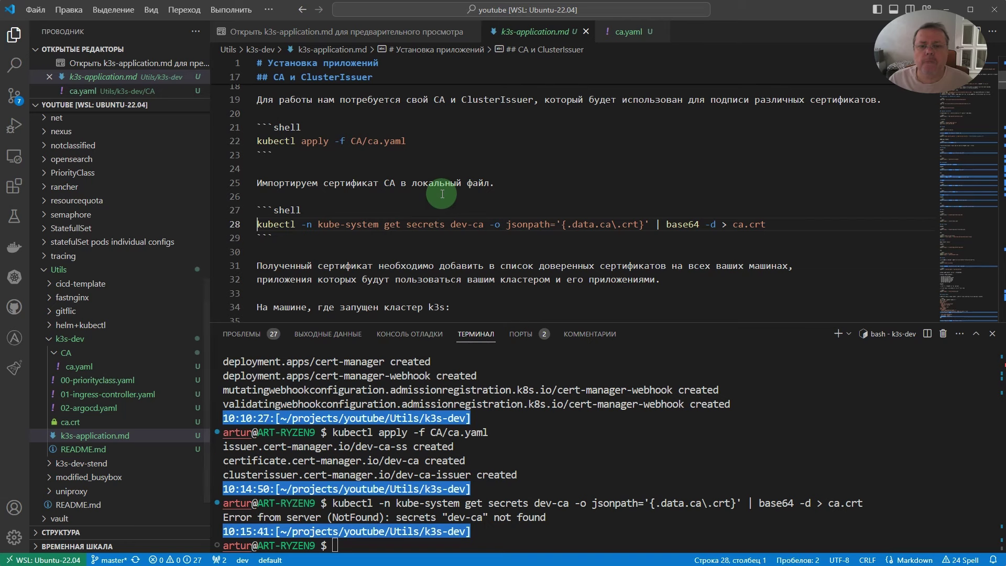
{"action": "left_click", "coordinate": [620, 31]}
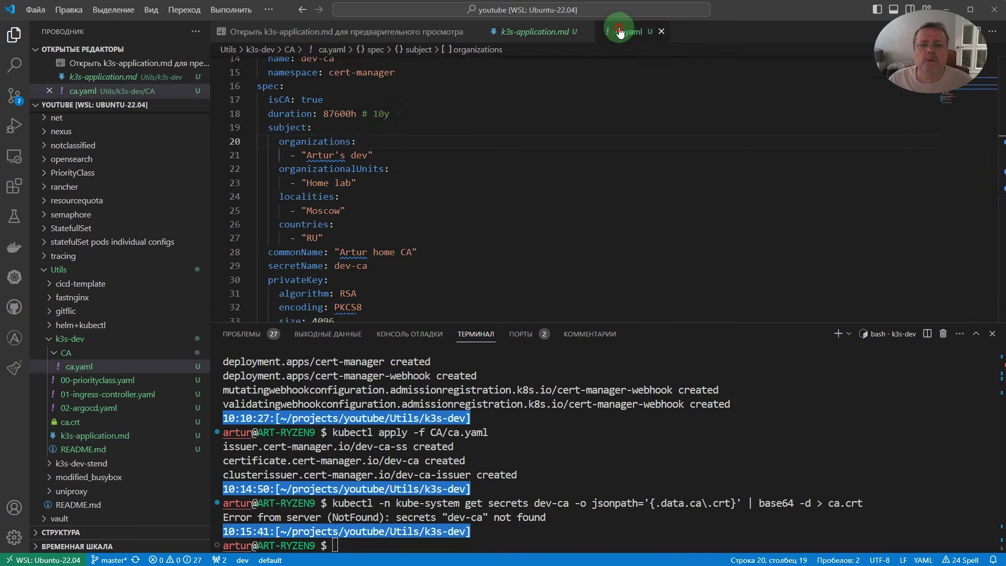
{"action": "scroll", "coordinate": [336, 126], "scroll_direction": "up", "scroll_amount": 2}
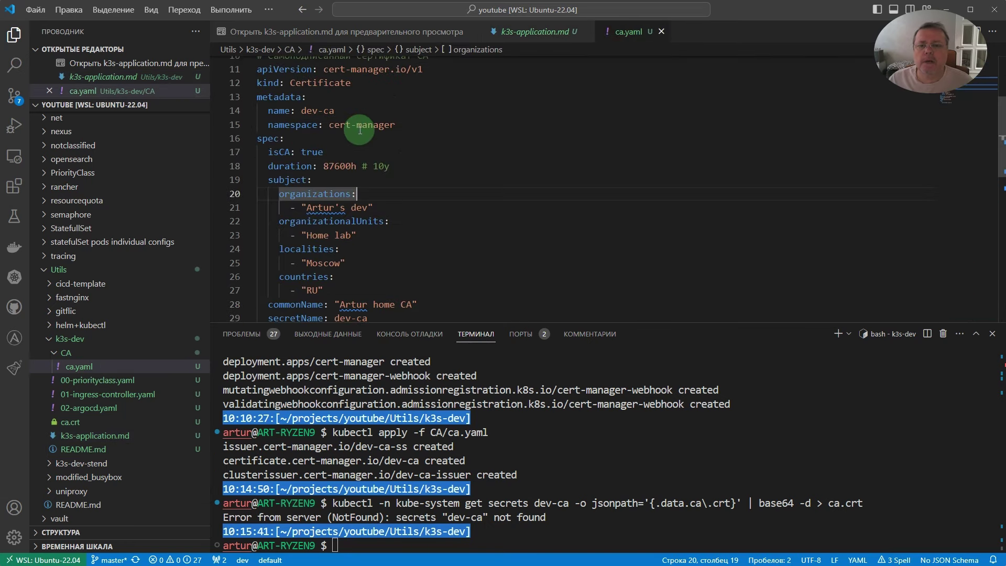
{"action": "double_click", "coordinate": [331, 125]}
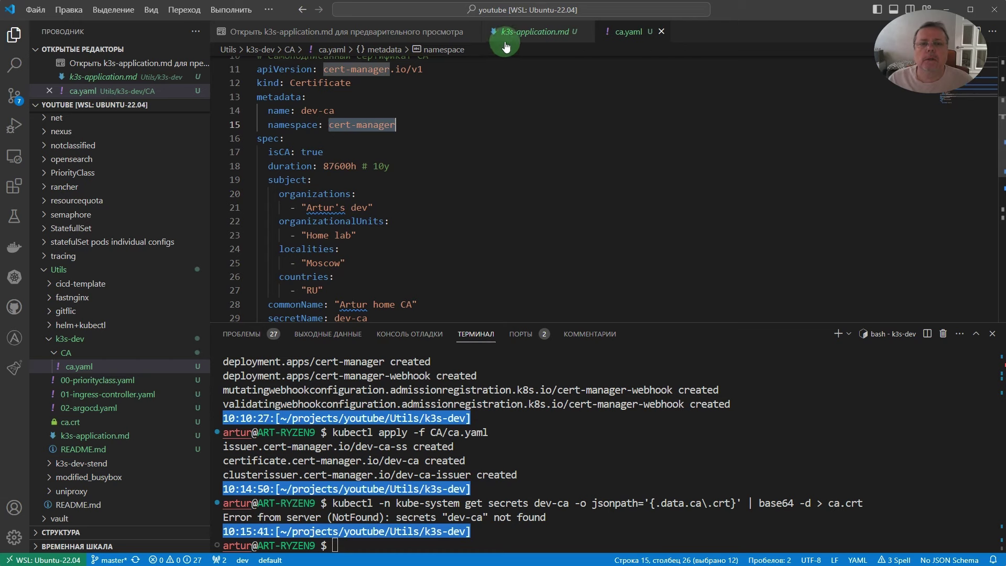
- Replace kube-system with cert-manager in the export command of k3s-application.md, close the source and return to the preview
{"action": "left_click", "coordinate": [540, 32]}
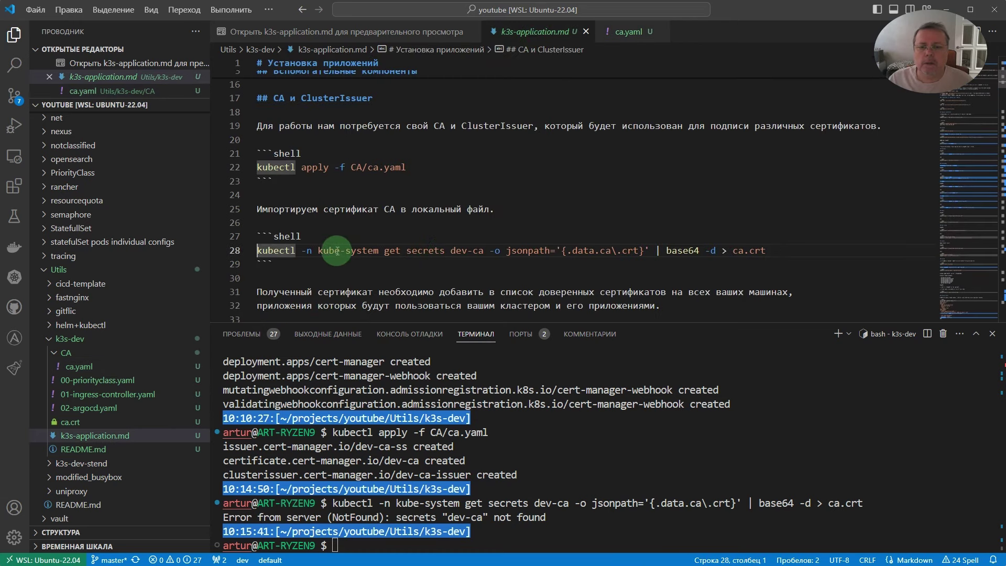
{"action": "left_click_drag", "start_coordinate": [318, 251], "coordinate": [375, 250]}
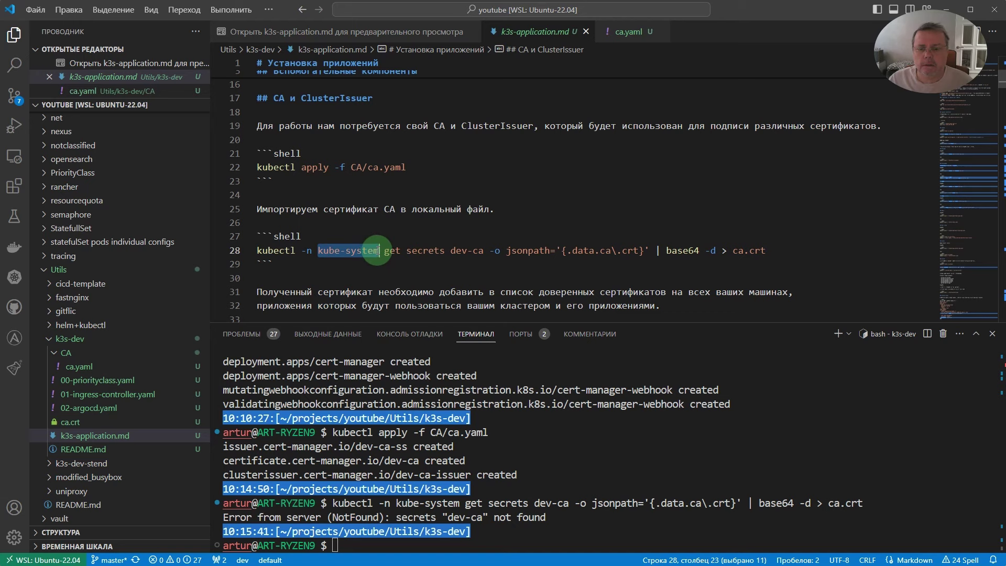
{"action": "key", "text": "ctrl+v"}
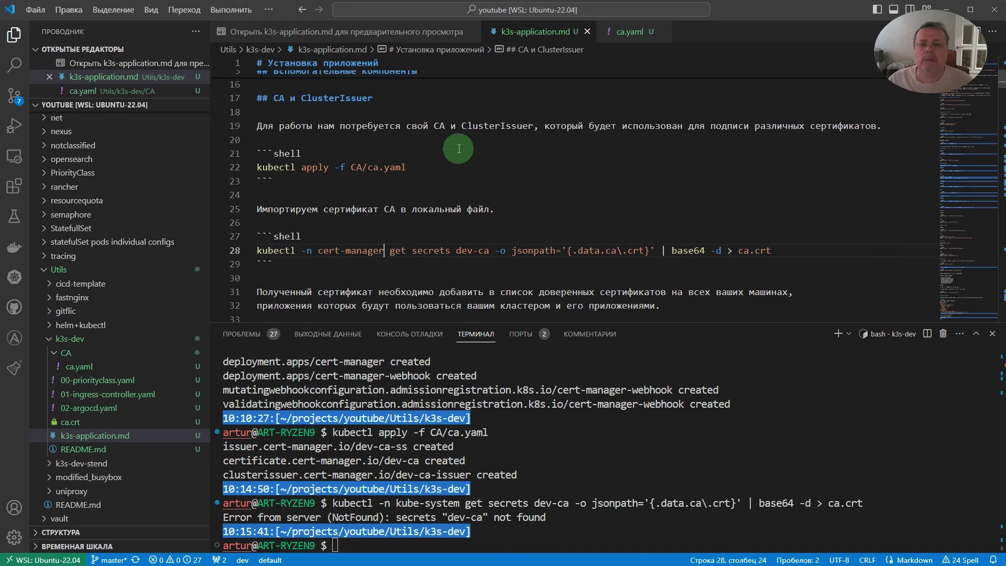
{"action": "left_click", "coordinate": [588, 33]}
{"action": "left_click", "coordinate": [346, 31]}
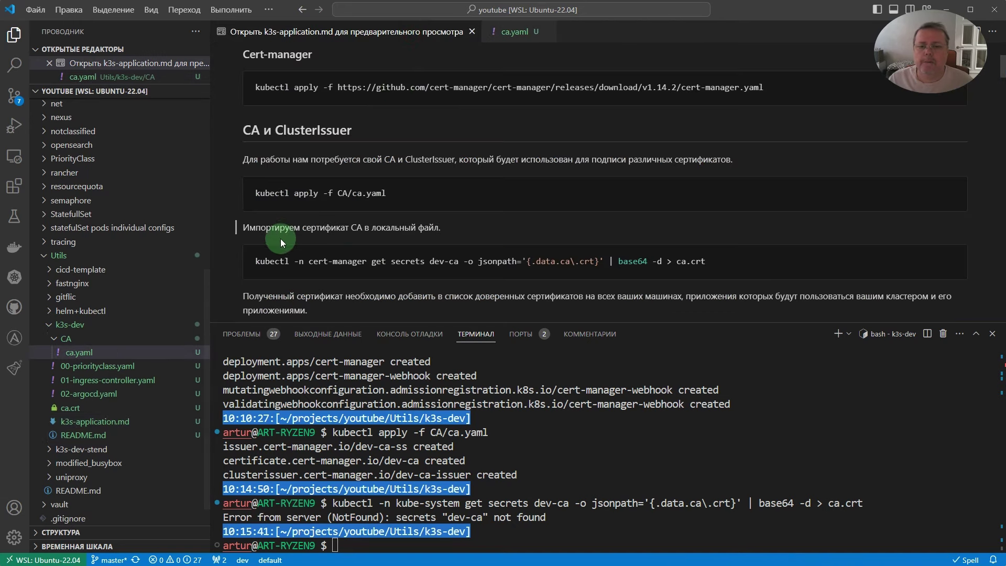
- Run kubectl -n cert-manager get secrets dev-ca -o jsonpath='{.data.ca\.crt}' | base64 -d > ca.crt, copied from the preview, in the terminal
{"action": "left_click_drag", "start_coordinate": [253, 260], "coordinate": [703, 261]}
{"action": "left_click", "coordinate": [540, 435]}
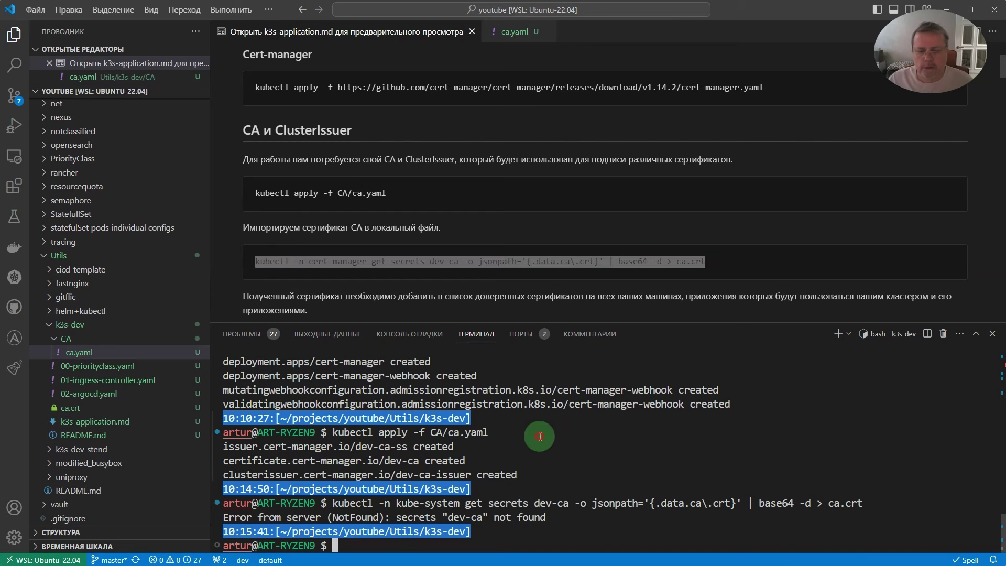
{"action": "key", "text": "ctrl+v"}
{"action": "key", "text": "Return"}
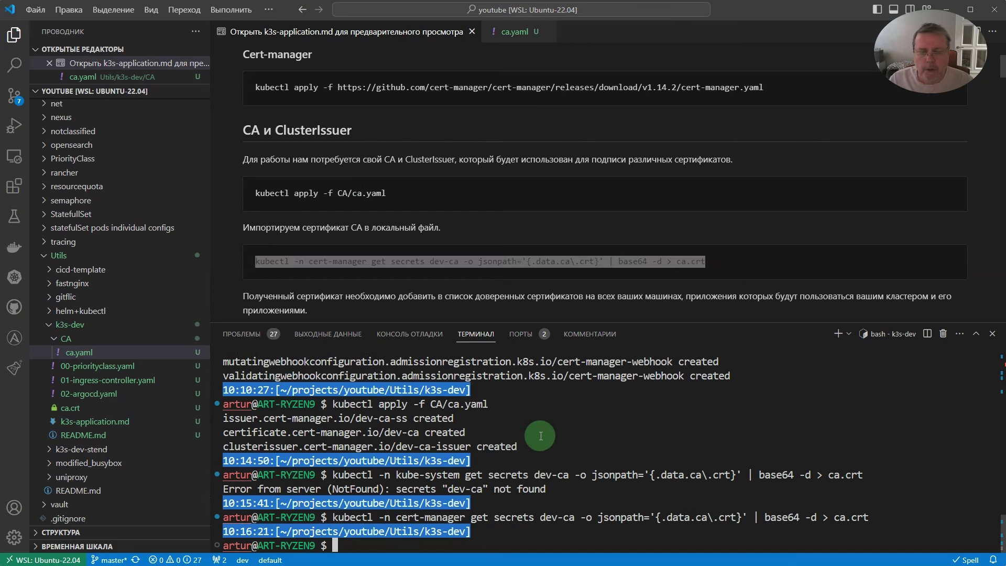
- Open ca.crt, hide the terminal, check the exported certificate from beginning to end, and close the file
{"action": "left_click", "coordinate": [70, 407]}
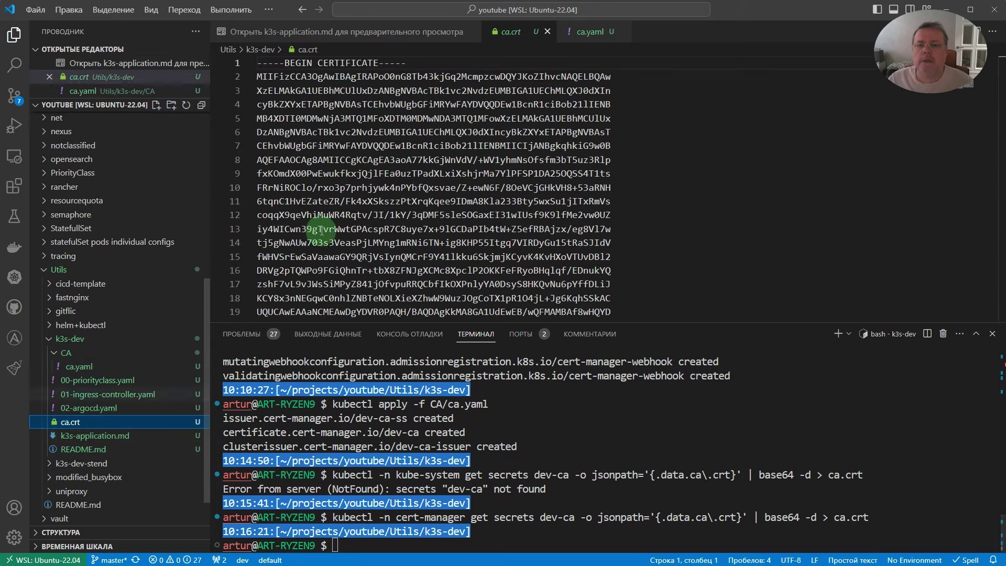
{"action": "left_click", "coordinate": [992, 334]}
{"action": "scroll", "coordinate": [348, 242], "scroll_direction": "down", "scroll_amount": 1}
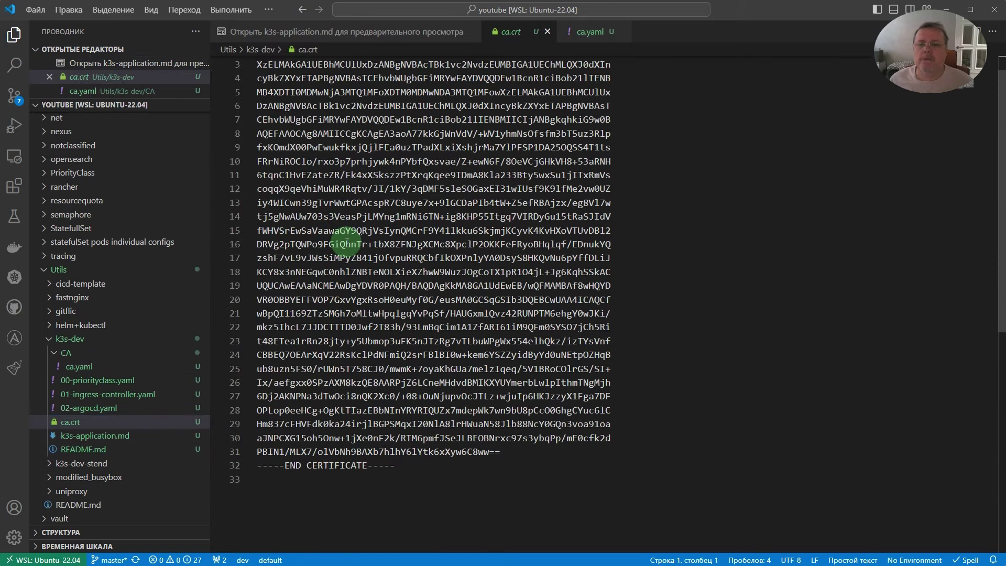
{"action": "scroll", "coordinate": [343, 231], "scroll_direction": "up", "scroll_amount": 1}
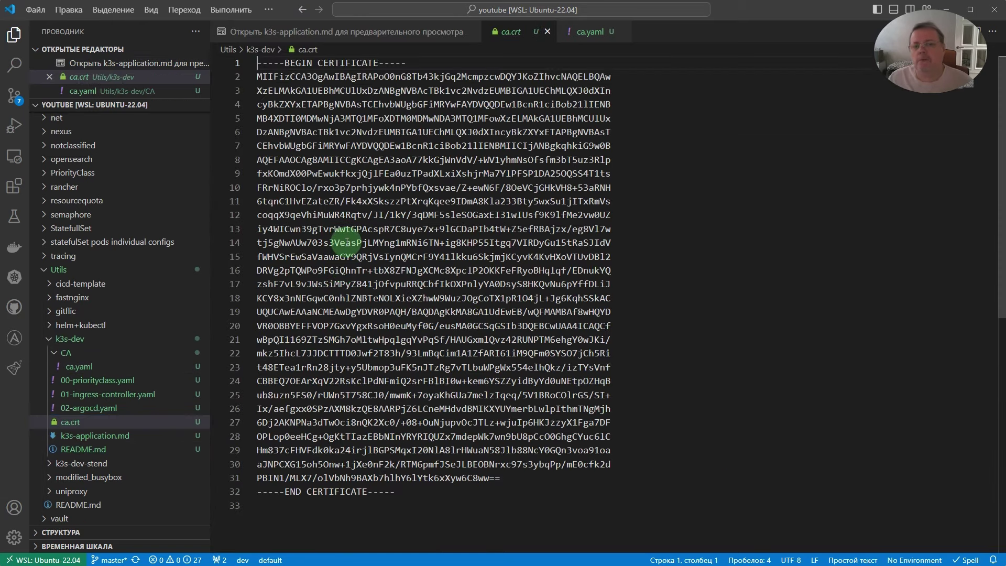
{"action": "left_click", "coordinate": [548, 31]}
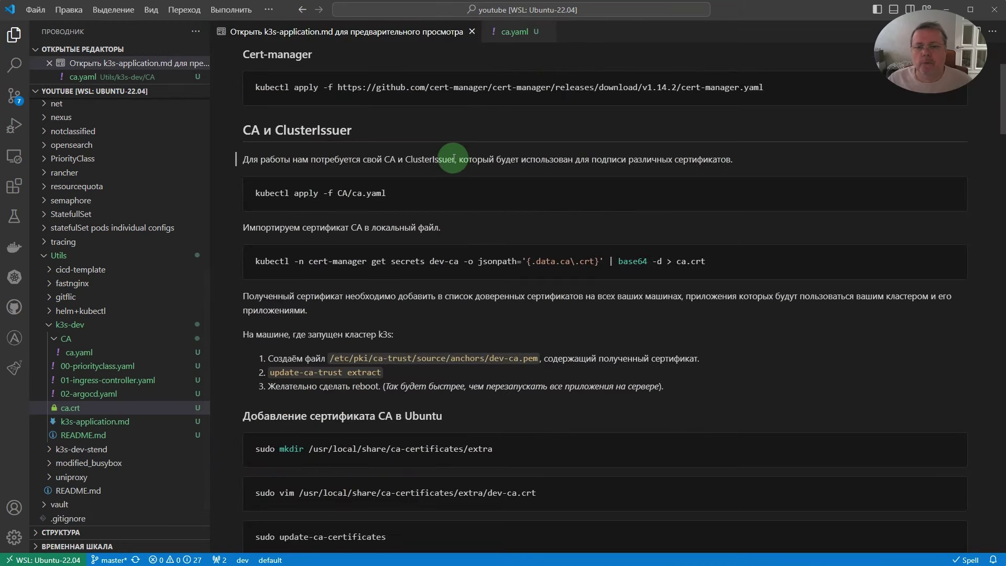
- Copy the path /etc/pki/ca-trust/source/anchors/dev-ca.pem from the guide's instructions for the k3s cluster machine
{"action": "left_click", "coordinate": [449, 160]}
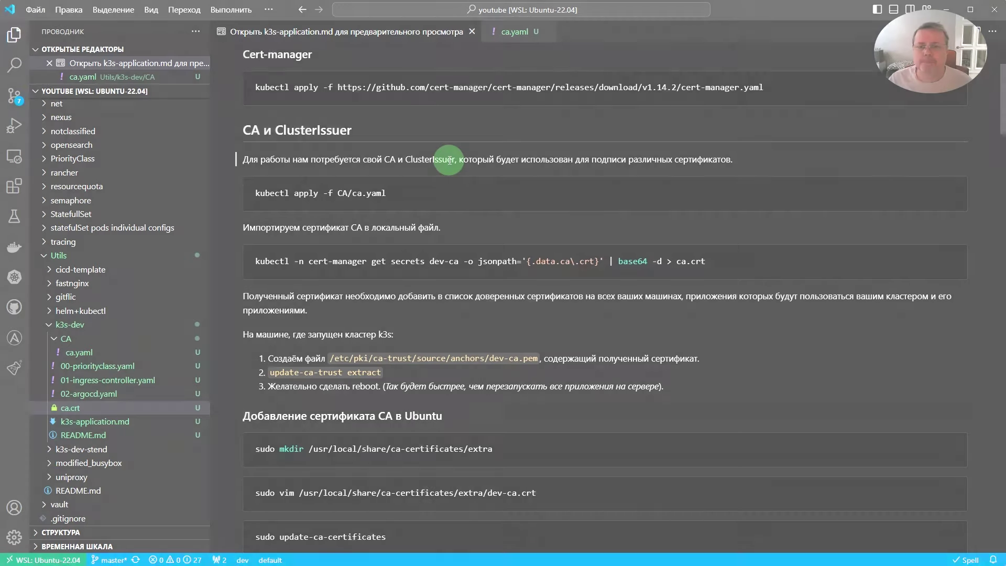
{"action": "left_click", "coordinate": [280, 260]}
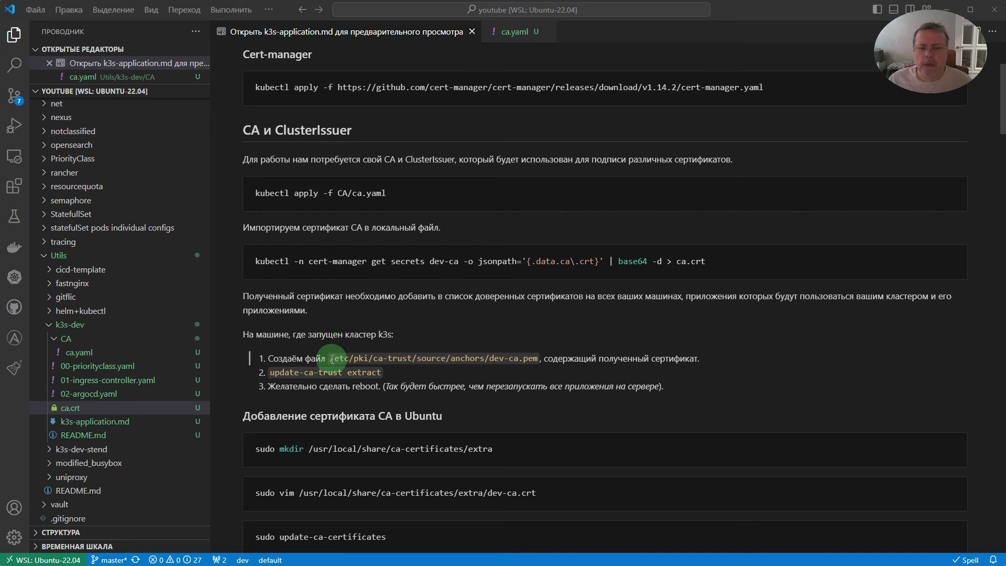
{"action": "left_click_drag", "start_coordinate": [330, 358], "coordinate": [537, 357]}
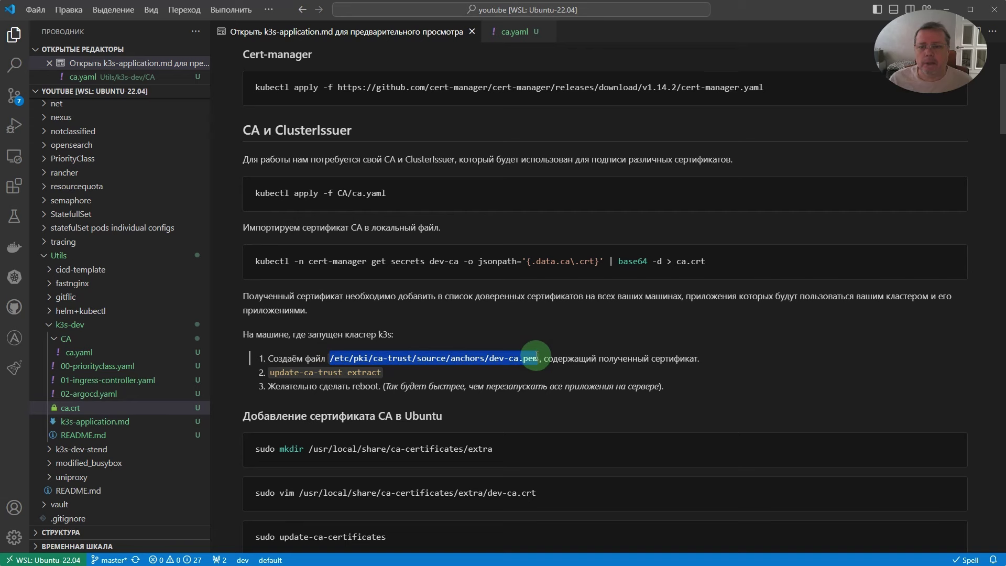
{"action": "left_click_drag", "start_coordinate": [537, 357], "coordinate": [537, 358]}
{"action": "key", "text": "ctrl+c"}
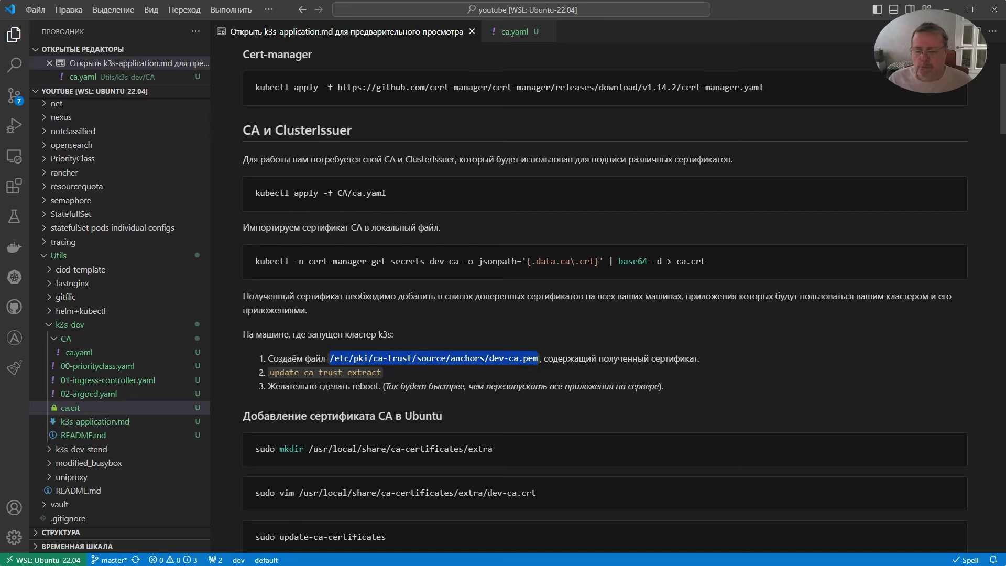
- Switch to the dev server's SSH session in mRemoteNG and open /etc/pki/ca-trust/source/anchors/dev-ca.pem in vim's insert mode
{"action": "key", "text": "alt+Tab"}
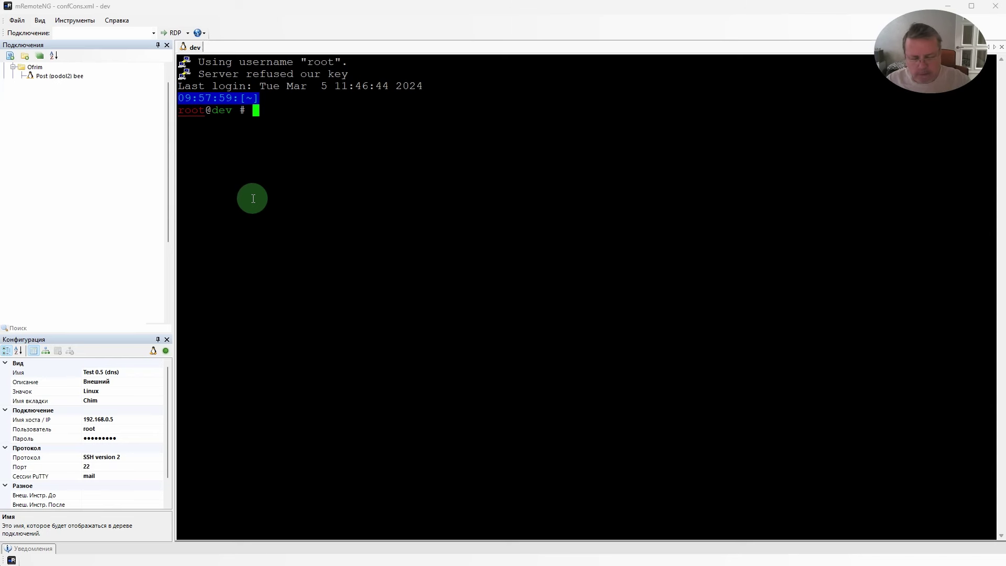
{"action": "type", "text": "vim"}
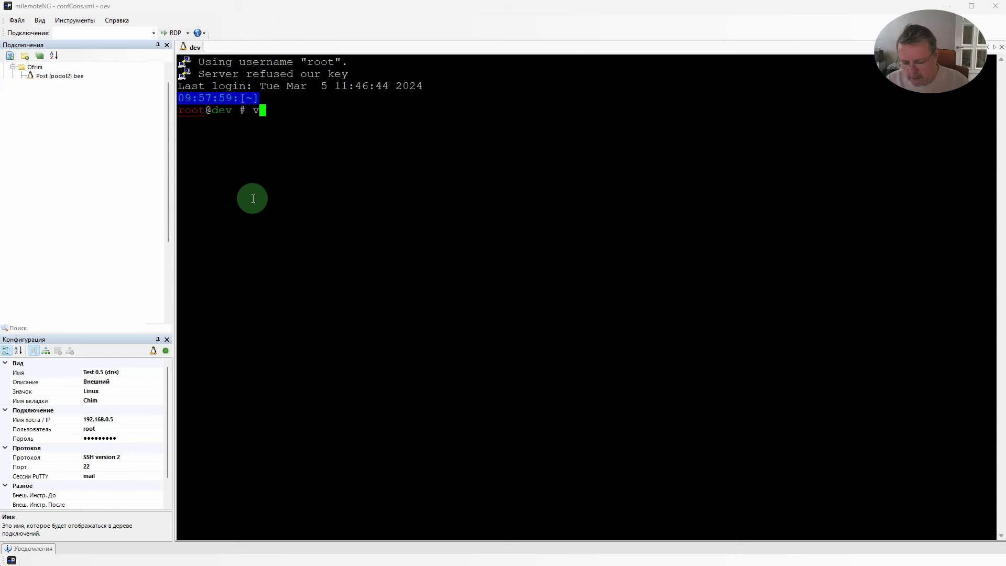
{"action": "right_click", "coordinate": [253, 198]}
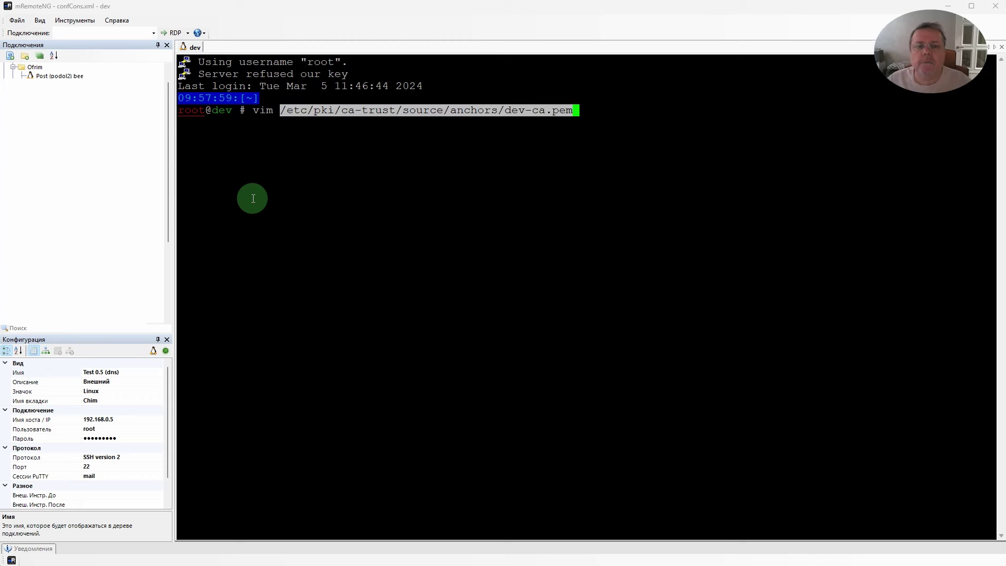
{"action": "key", "text": "Return"}
{"action": "key", "text": "i"}
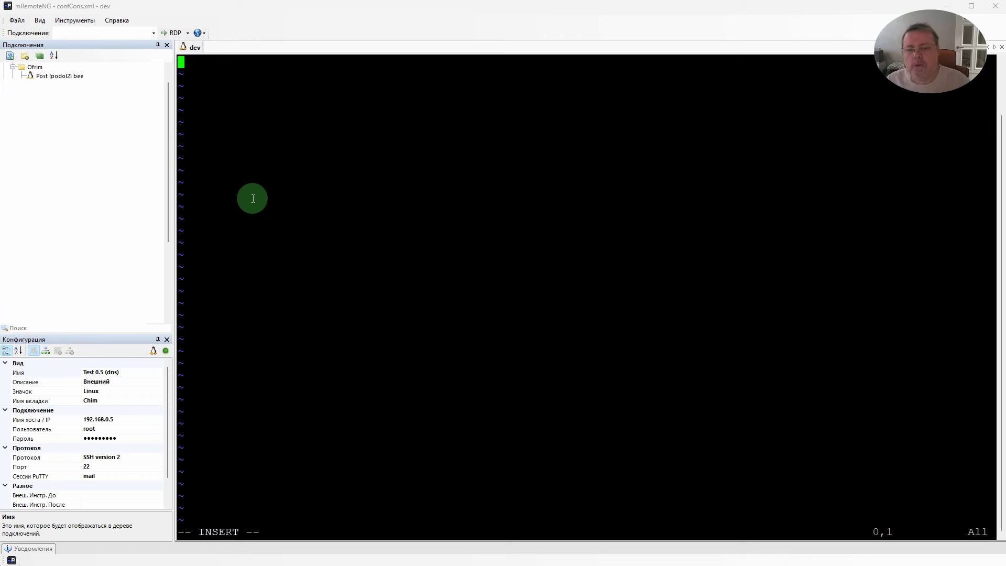
- Switch to Lens, open the dev-ca secret, reveal its decoded ca.crt, and copy the entire certificate
{"action": "key", "text": "alt+Tab"}
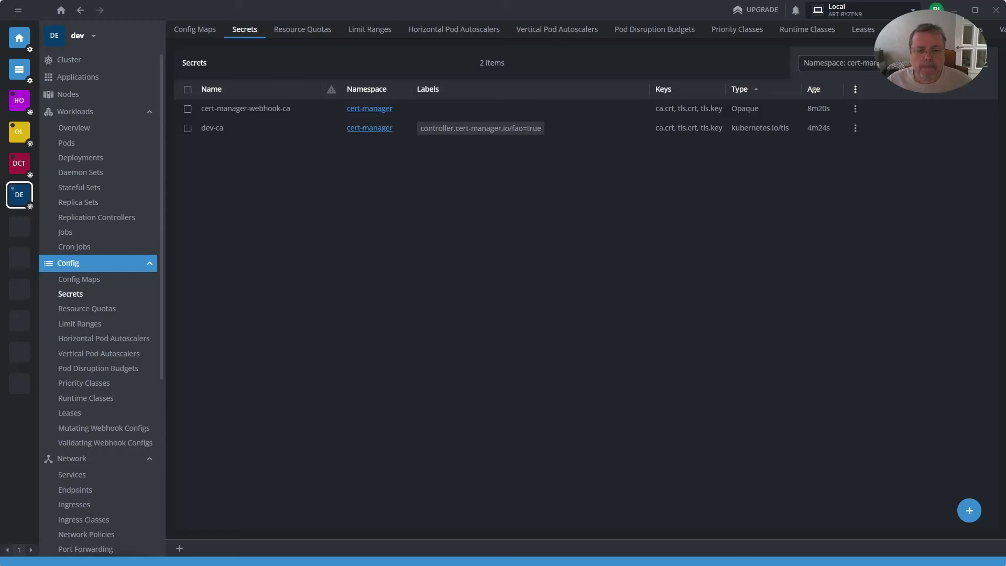
{"action": "left_click", "coordinate": [274, 130]}
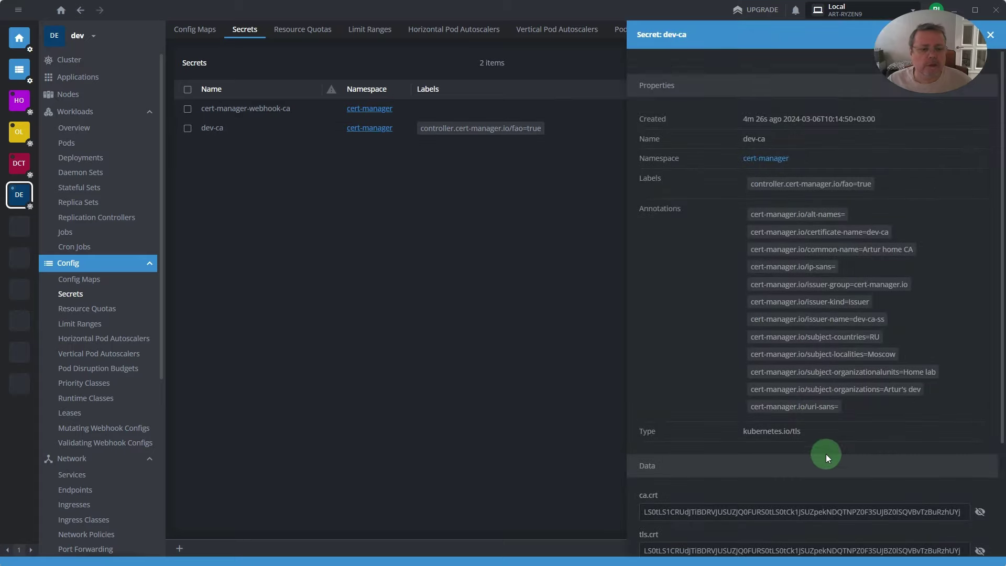
{"action": "scroll", "coordinate": [827, 456], "scroll_direction": "down", "scroll_amount": 3}
{"action": "left_click", "coordinate": [980, 371]}
{"action": "scroll", "coordinate": [796, 367], "scroll_direction": "down", "scroll_amount": 4}
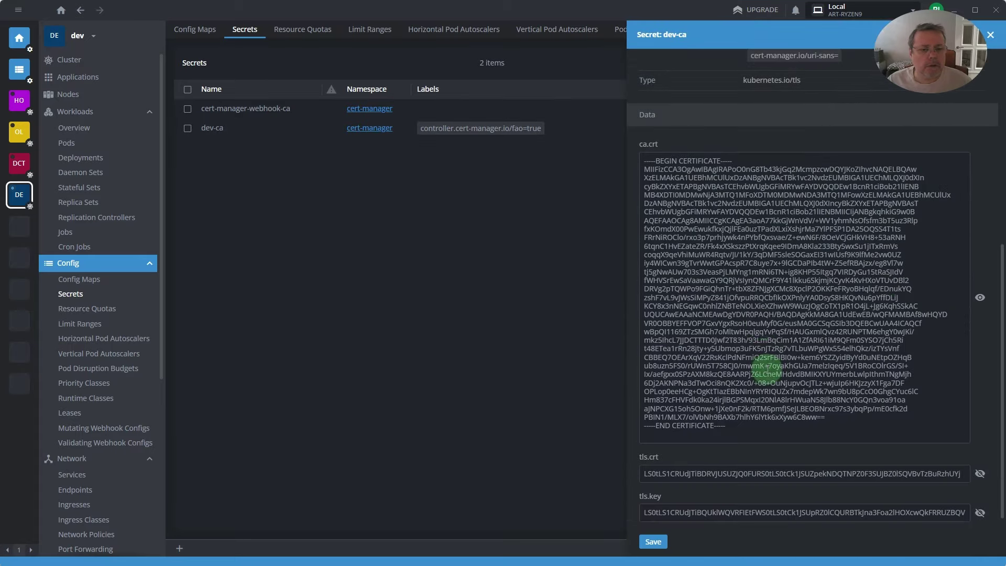
{"action": "double_click", "coordinate": [758, 306]}
{"action": "key", "text": "ctrl+a"}
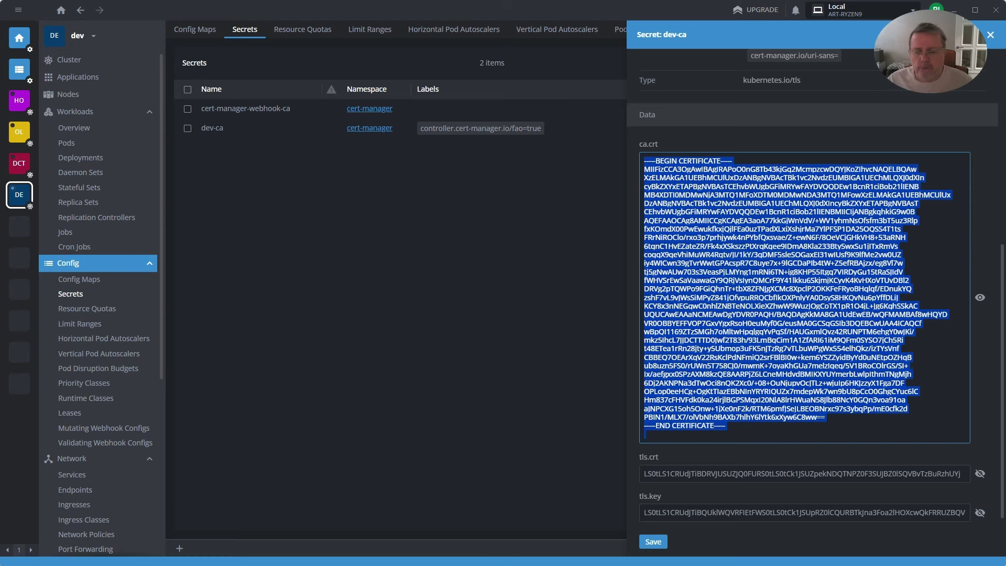
- Paste the certificate into dev-ca.pem in the dev server's mRemoteNG session, then save the file and quit vim
{"action": "key", "text": "alt+Tab"}
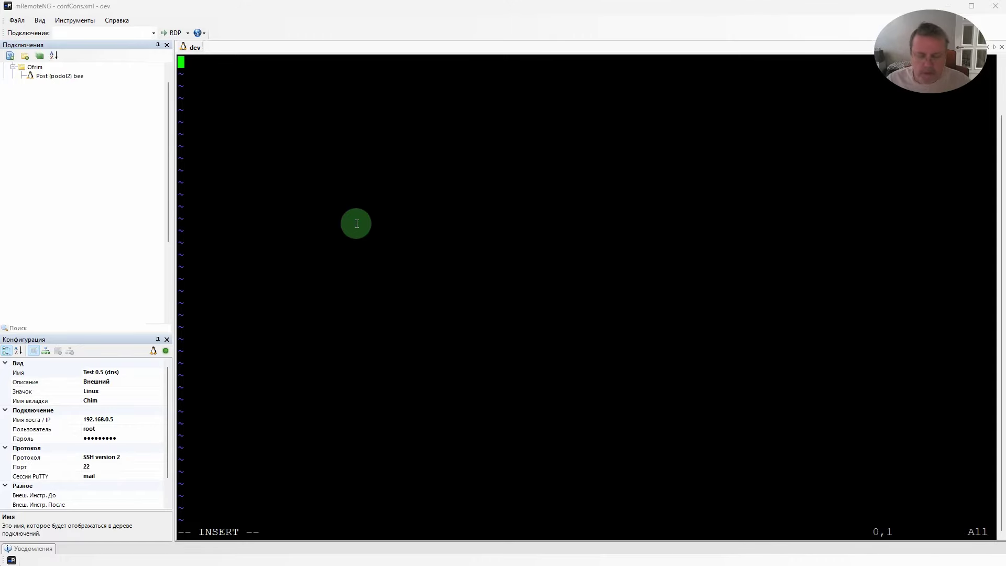
{"action": "right_click", "coordinate": [357, 224]}
{"action": "key", "text": "Escape"}
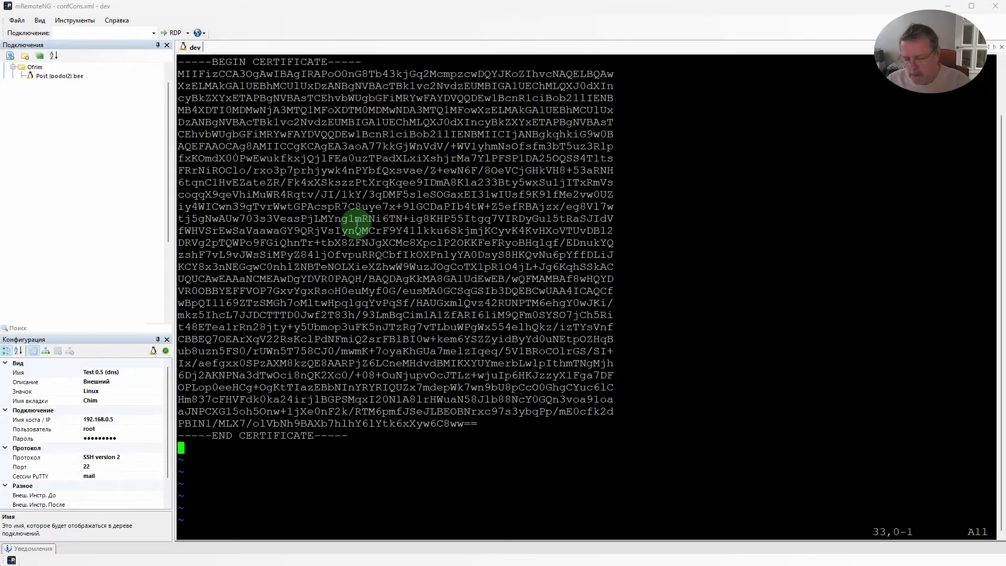
{"action": "type", "text": ":wq"}
{"action": "key", "text": "Return"}
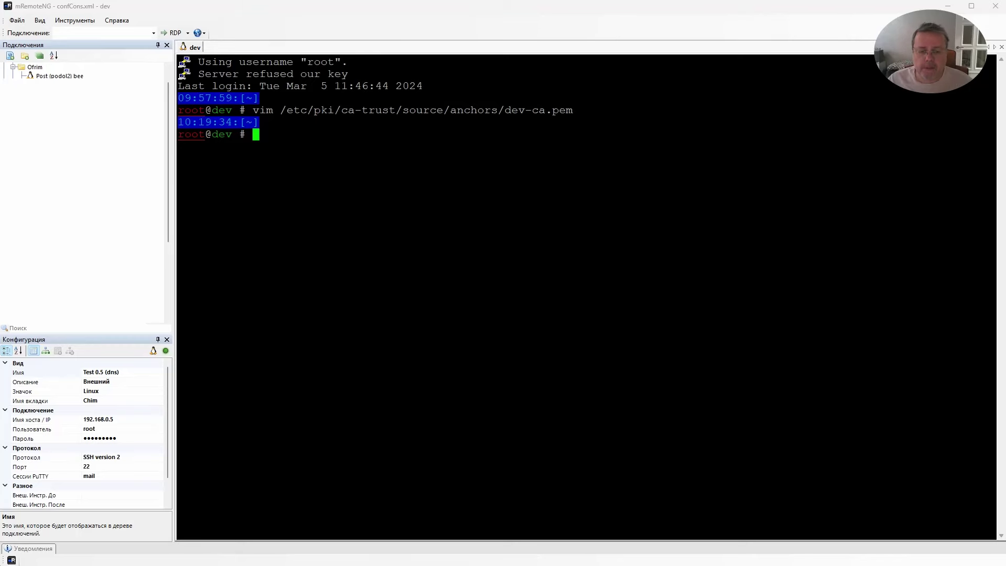
- Copy update-ca-trust extract from the VS Code guide and run it in the dev server's mRemoteNG session
{"action": "key", "text": "alt+Tab"}
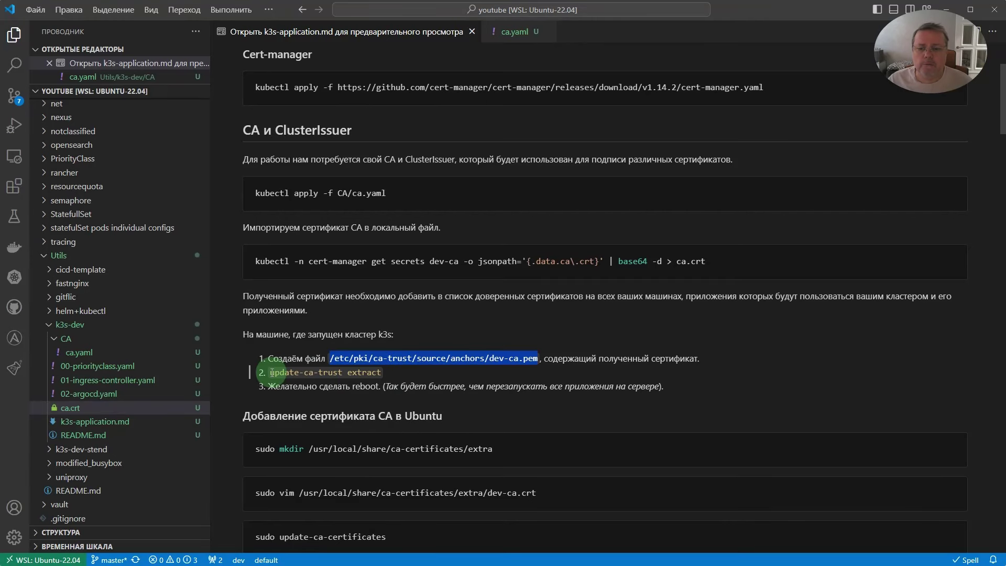
{"action": "left_click_drag", "start_coordinate": [272, 373], "coordinate": [383, 372]}
{"action": "key", "text": "ctrl+c"}
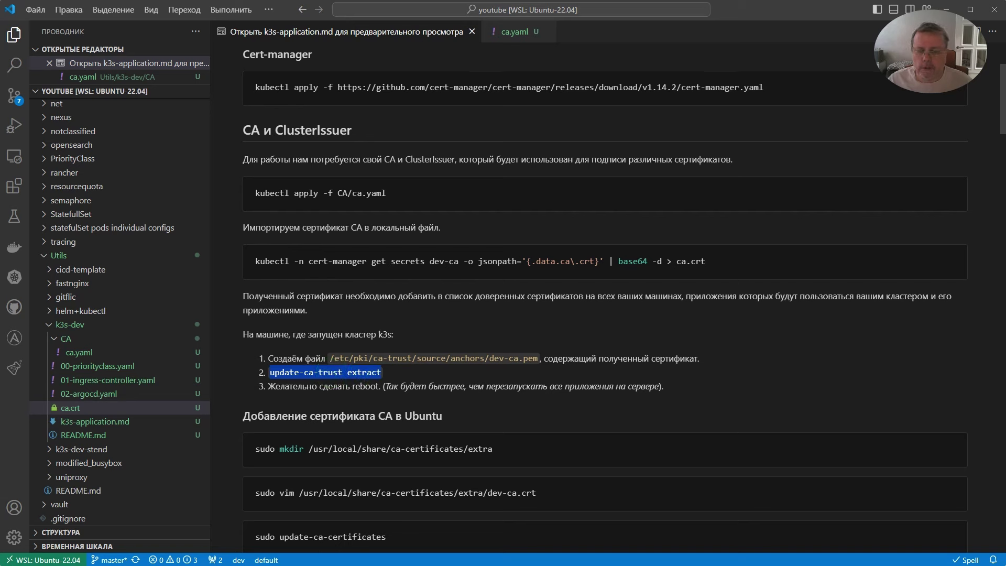
{"action": "key", "text": "alt+Tab"}
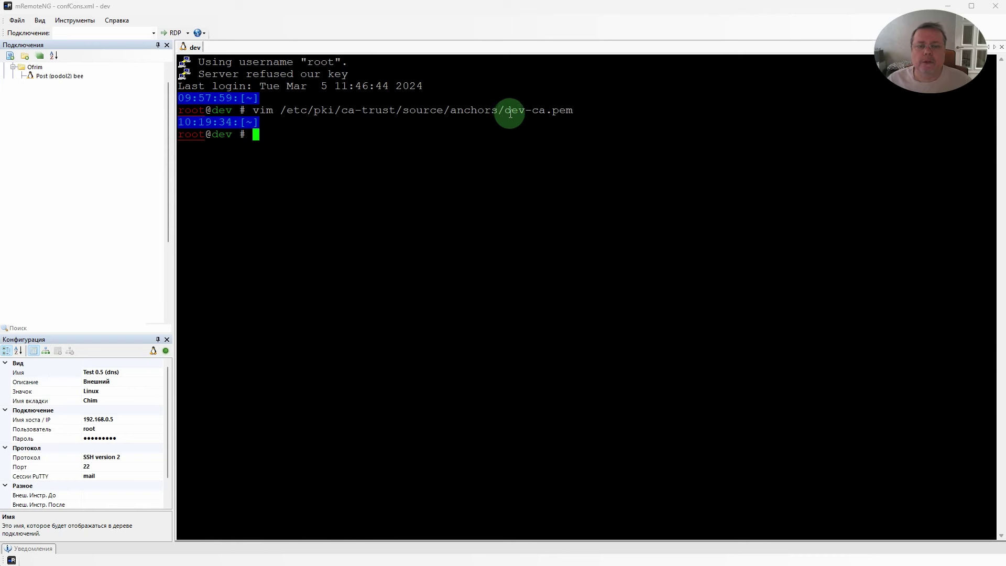
{"action": "right_click", "coordinate": [434, 169]}
{"action": "key", "text": "Return"}
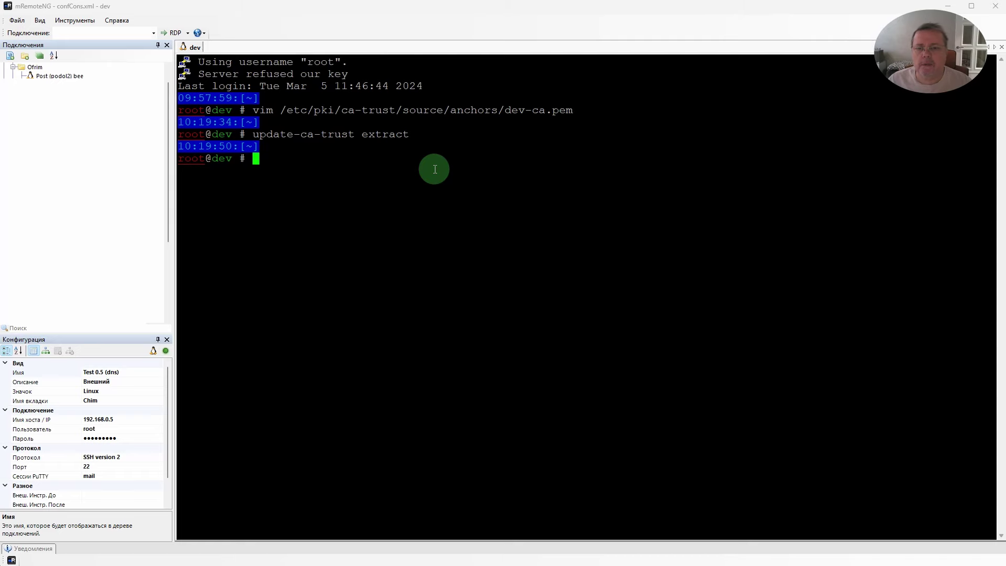
- Rework the earlier vim command into cat /etc/pki/ca-trust/source/anchors/dev-ca.pem and run it to display the saved certificate
{"action": "key", "text": "Up"}
{"action": "key", "text": "Up"}
{"action": "key", "text": "Home"}
{"action": "key", "text": "Delete"}
{"action": "key", "text": "Delete"}
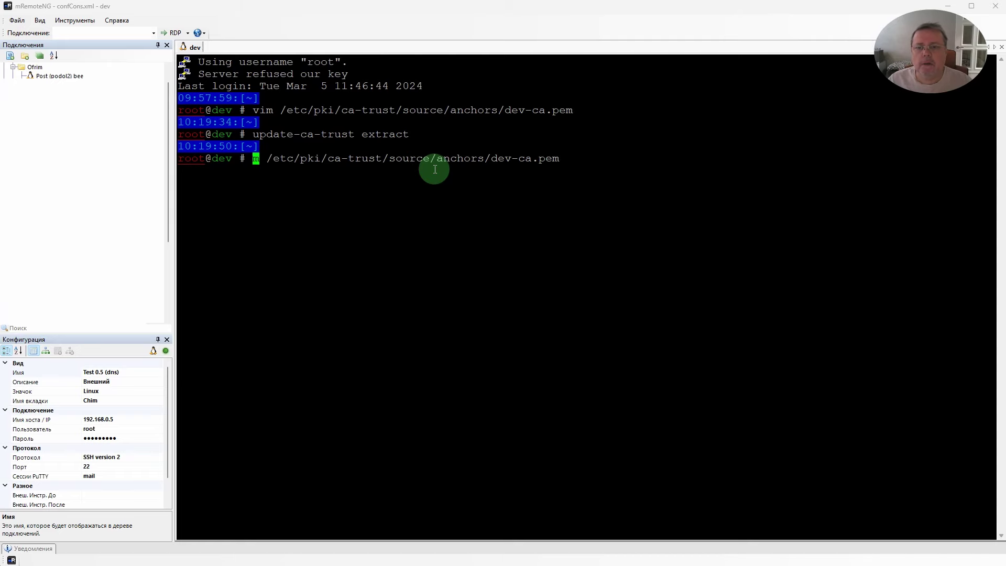
{"action": "key", "text": "Delete"}
{"action": "type", "text": "cat"}
{"action": "key", "text": "Return"}
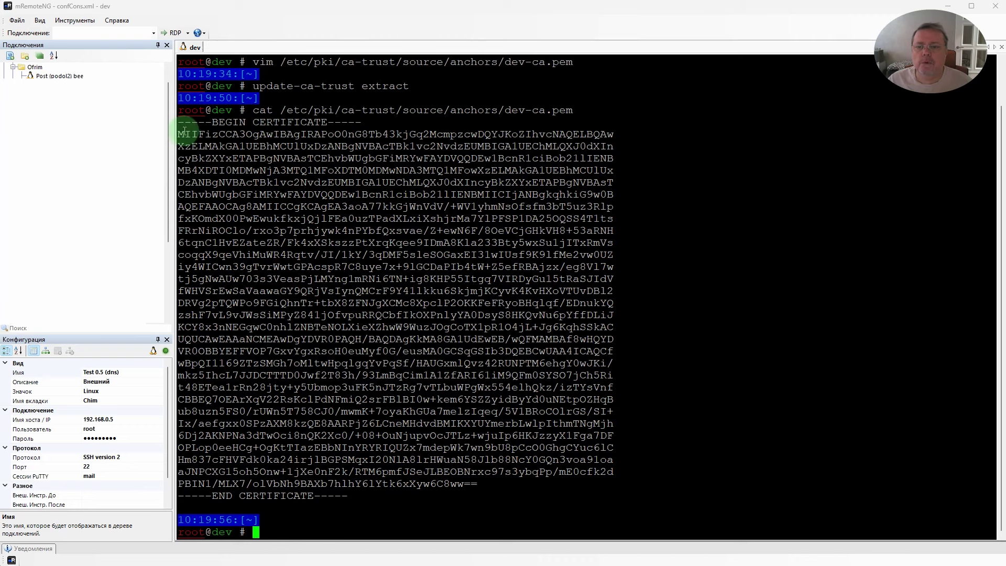
- Turn the previous cat command into a grep with the certificate's first encoded line as the quoted search pattern
{"action": "left_click_drag", "start_coordinate": [180, 135], "coordinate": [613, 131]}
{"action": "key", "text": "ctrl+c"}
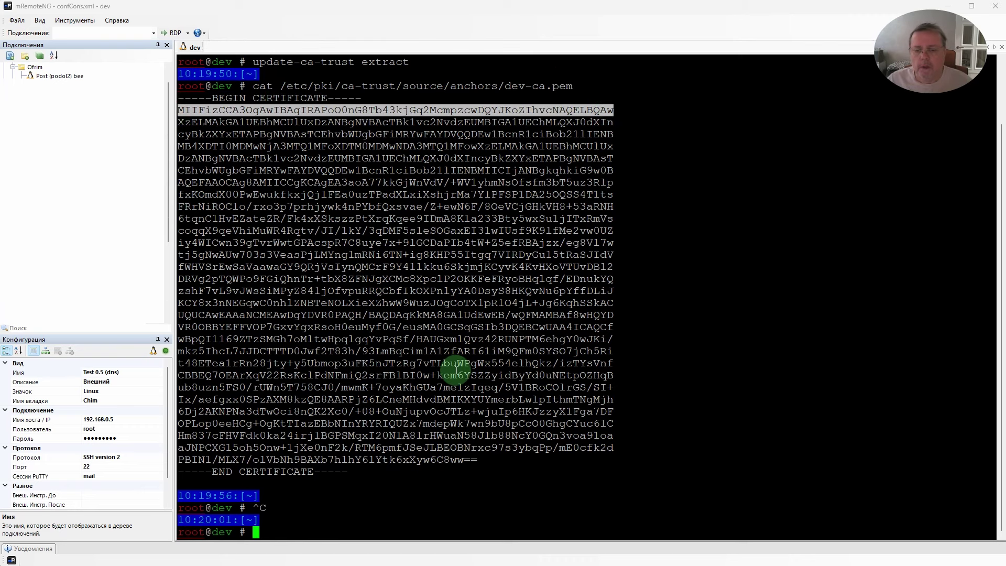
{"action": "key", "text": "Up"}
{"action": "key", "text": "Home"}
{"action": "key", "text": "Delete"}
{"action": "key", "text": "Delete"}
{"action": "key", "text": "Delete"}
{"action": "key", "text": "Delete"}
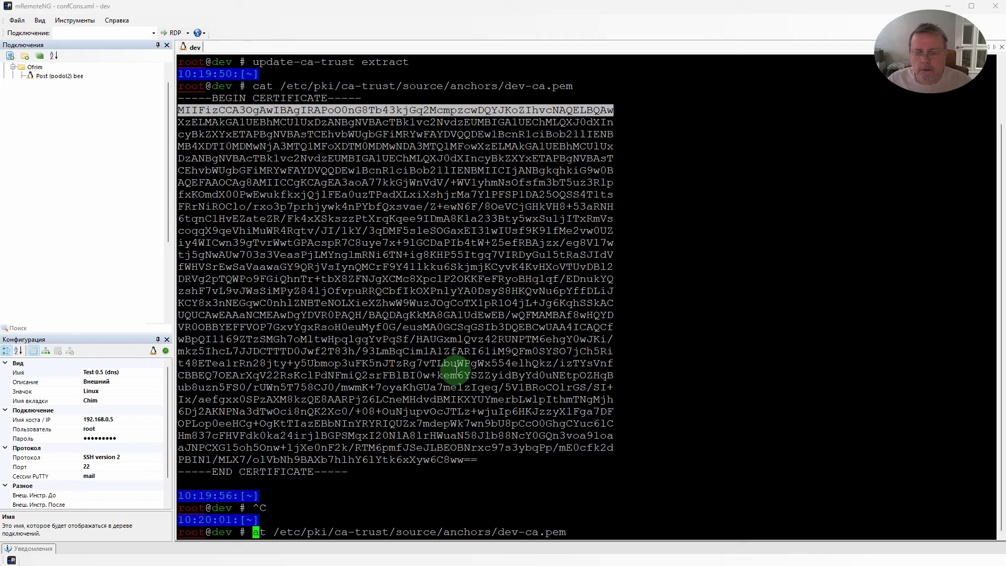
{"action": "type", "text": "grep"}
{"action": "key", "text": "Delete"}
{"action": "key", "text": "Delete"}
{"action": "key", "text": "Delete"}
{"action": "key", "text": "Delete"}
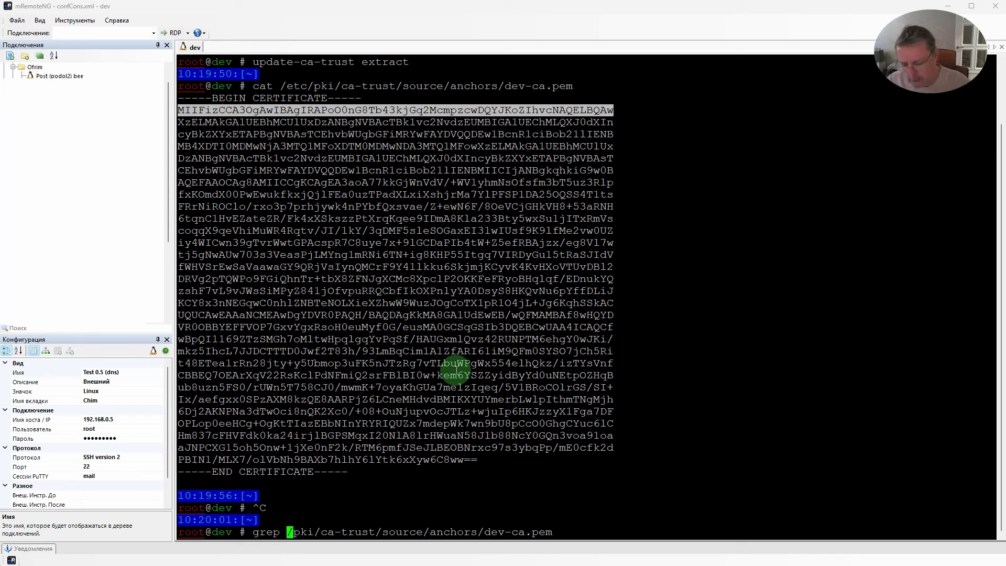
{"action": "key", "text": "Delete"}
{"action": "type", "text": "\""}
{"action": "right_click", "coordinate": [456, 370]}
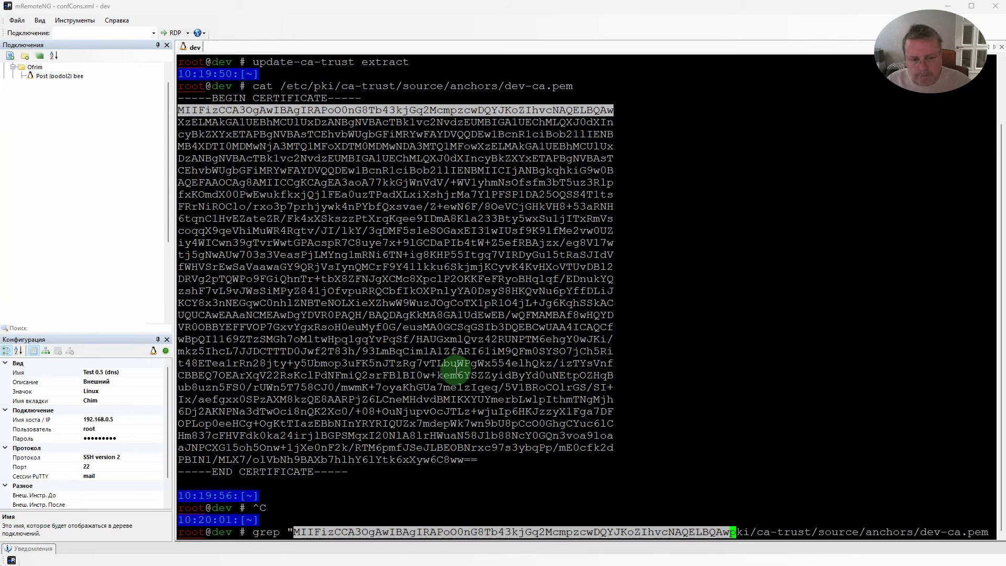
{"action": "key", "text": "Delete"}
{"action": "type", "text": "\""}
- Remove the leftover dev-ca.pem path after the quoted pattern in the grep command
{"action": "key", "text": "Delete"}
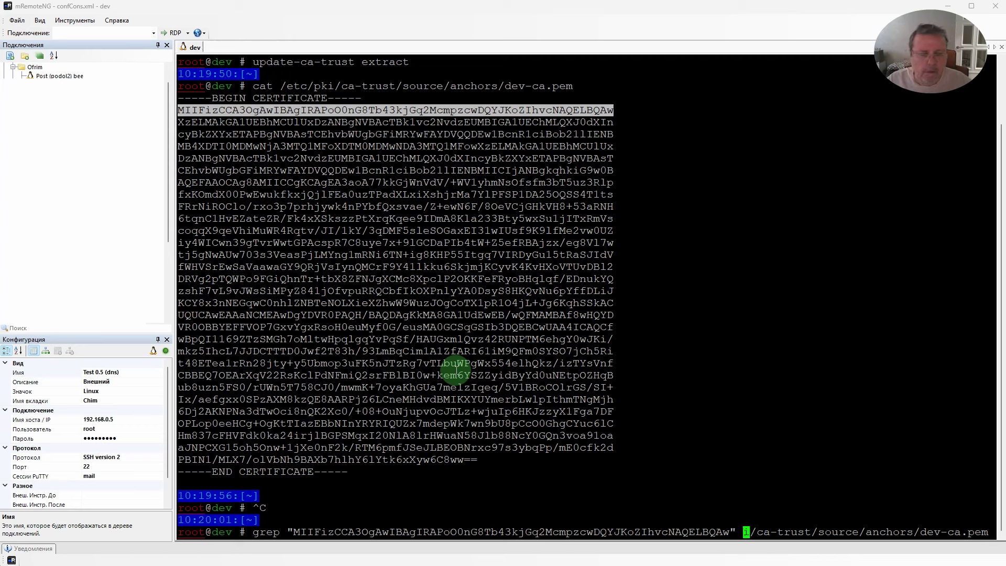
{"action": "key", "text": "Delete"}
{"action": "key", "text": "Delete"}
{"action": "key", "text": "Delete"}
{"action": "key", "text": "Delete"}
{"action": "key", "text": "Delete"}
{"action": "key", "text": "Delete"}
{"action": "key", "text": "Delete"}
{"action": "key", "text": "Delete"}
{"action": "key", "text": "Delete"}
{"action": "key", "text": "Delete"}
{"action": "key", "text": "Delete"}
{"action": "key", "text": "Delete"}
{"action": "key", "text": "Delete"}
{"action": "key", "text": "Delete"}
{"action": "key", "text": "Delete"}
{"action": "key", "text": "Delete"}
{"action": "key", "text": "Delete"}
{"action": "key", "text": "Delete"}
{"action": "key", "text": "Delete"}
{"action": "key", "text": "Delete"}
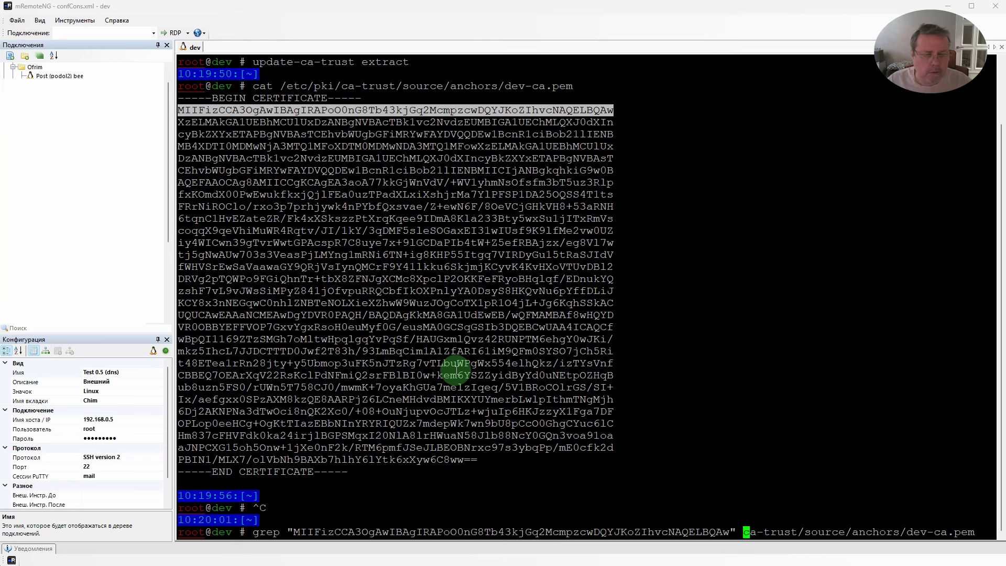
{"action": "key", "text": "Delete"}
{"action": "key", "text": "Delete"}
{"action": "key", "text": "Delete"}
{"action": "key", "text": "Delete"}
{"action": "key", "text": "Delete"}
{"action": "key", "text": "Delete"}
{"action": "key", "text": "Delete"}
{"action": "key", "text": "Delete"}
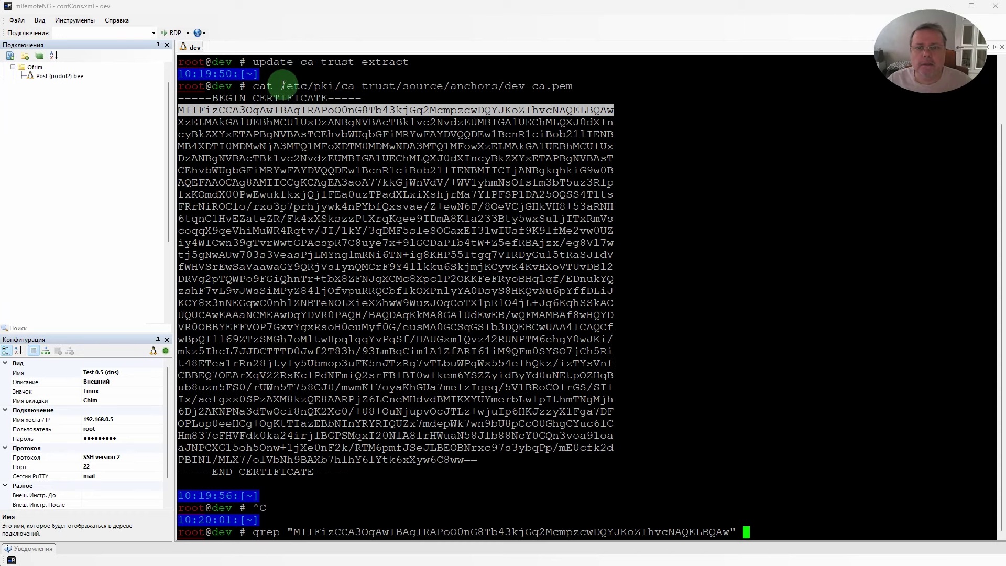
{"action": "left_click_drag", "start_coordinate": [281, 86], "coordinate": [396, 86]}
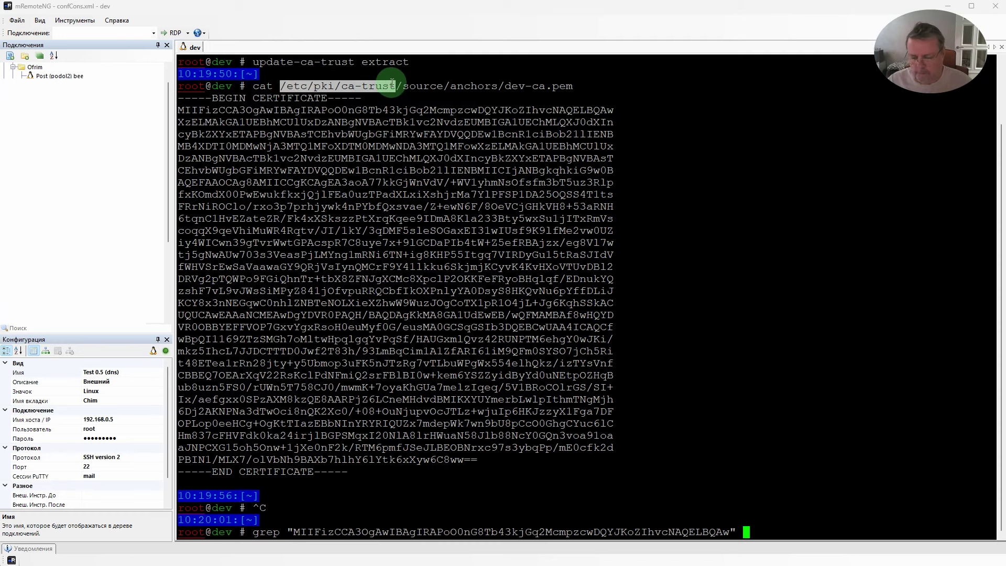
{"action": "key", "text": "ctrl+c"}
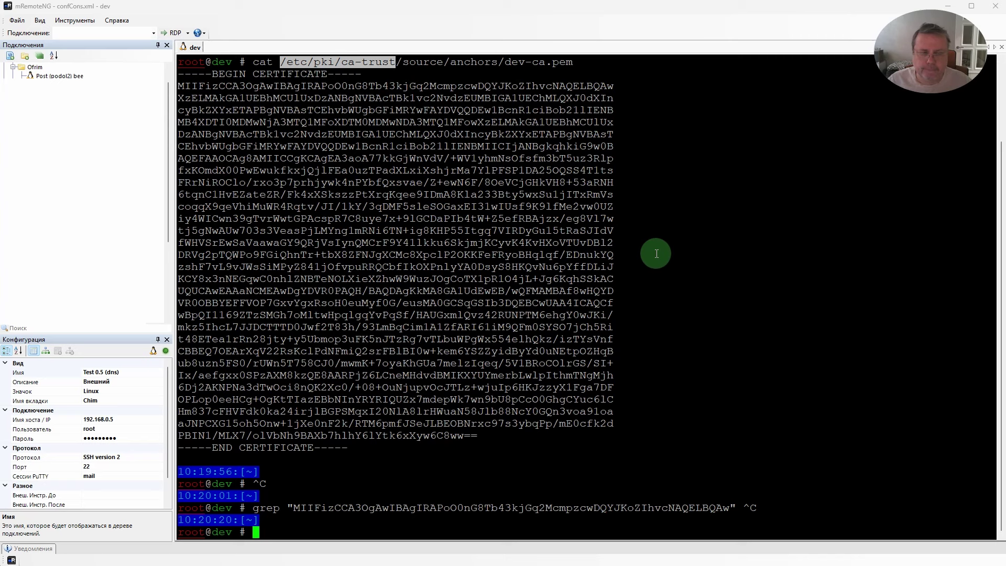
{"action": "key", "text": "Up"}
{"action": "key", "text": "ctrl+u"}
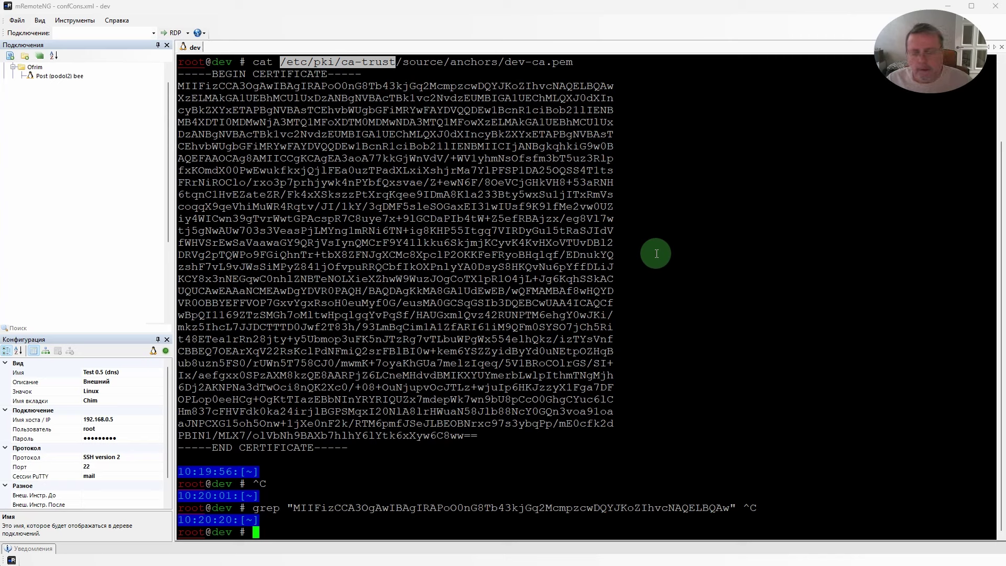
- Reuse the grep text from the cancelled line to search /etc/pki recursively with -R for the certificate's first line, and review the output
{"action": "left_click_drag", "start_coordinate": [254, 507], "coordinate": [736, 508]}
{"action": "right_click", "coordinate": [715, 433]}
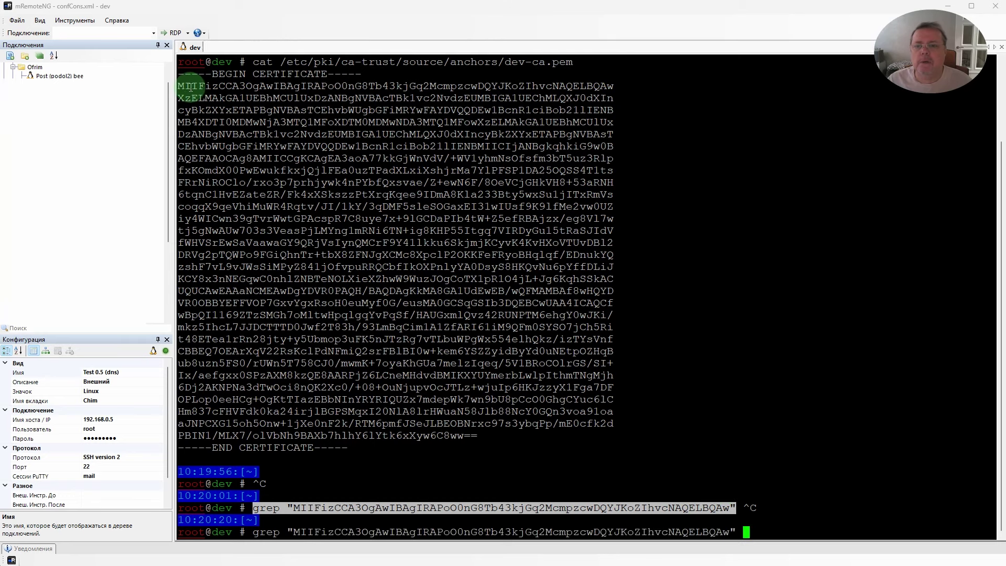
{"action": "left_click_drag", "start_coordinate": [280, 62], "coordinate": [334, 61]}
{"action": "right_click", "coordinate": [693, 280]}
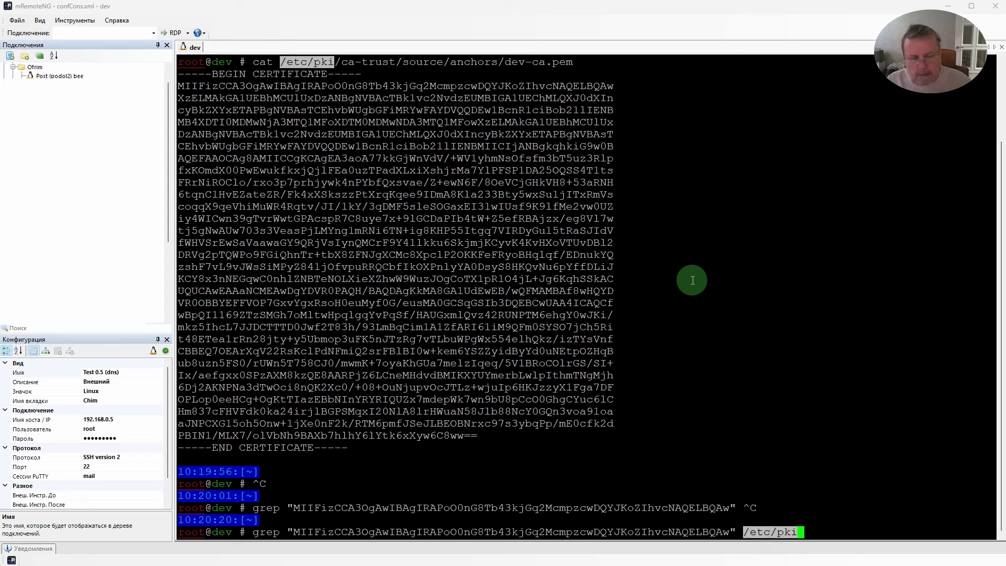
{"action": "key", "text": "Home"}
{"action": "key", "text": "Right"}
{"action": "key", "text": "Right"}
{"action": "key", "text": "Right"}
{"action": "key", "text": "Right"}
{"action": "key", "text": "Right"}
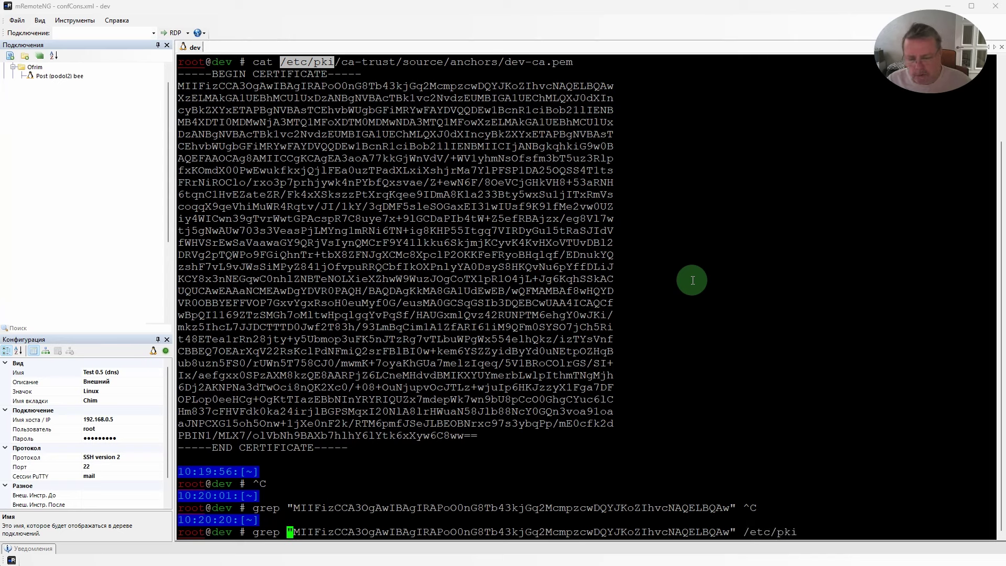
{"action": "type", "text": "-R"}
{"action": "key", "text": "Return"}
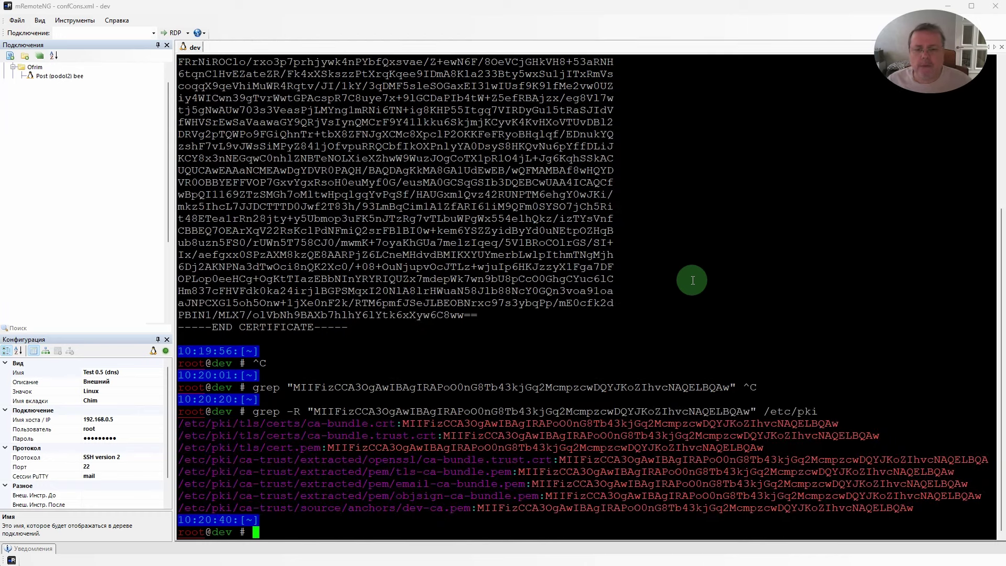
{"action": "scroll", "coordinate": [460, 260], "scroll_direction": "up", "scroll_amount": 6}
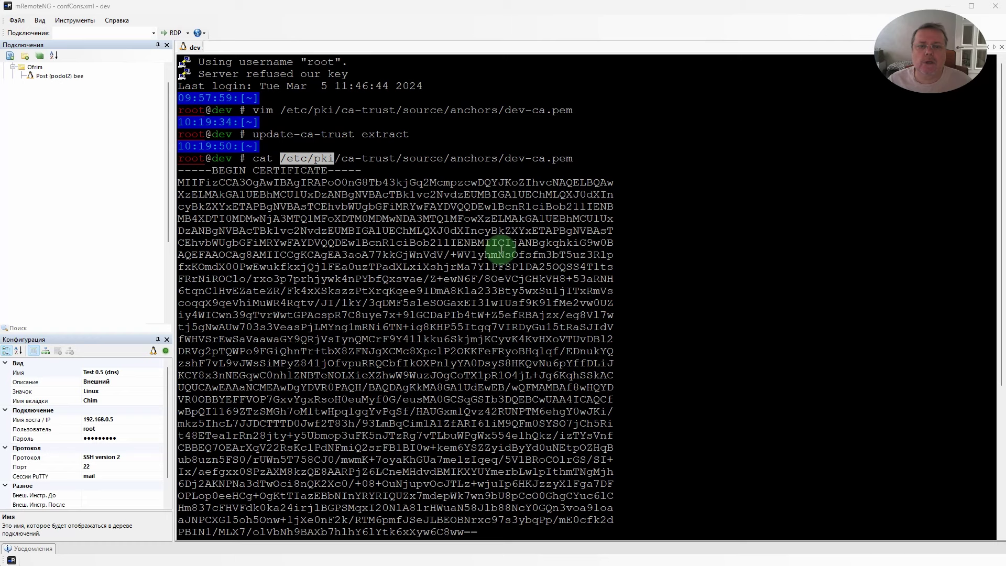
{"action": "scroll", "coordinate": [501, 254], "scroll_direction": "down", "scroll_amount": 6}
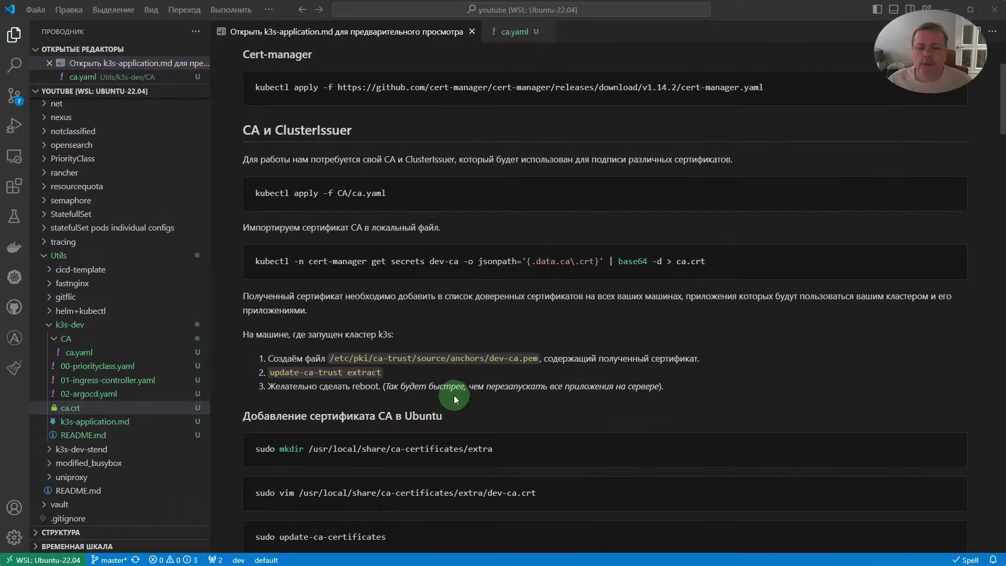
- Switch to VS Code and run the guide's sudo mkdir /usr/local/share/ca-certificates/extra in the cleared terminal
{"action": "scroll", "coordinate": [466, 357], "scroll_direction": "down", "scroll_amount": 3}
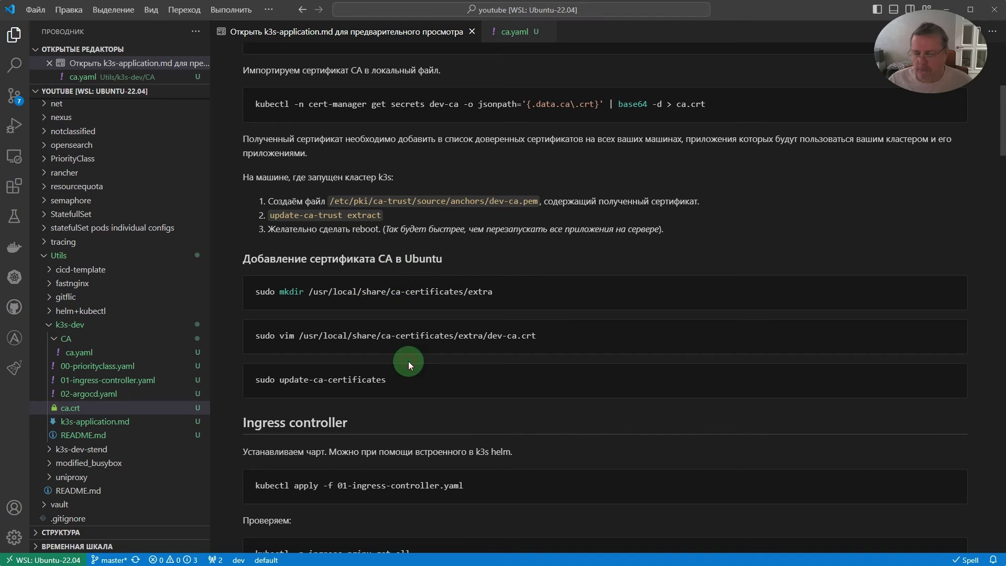
{"action": "key", "text": "ctrl+grave"}
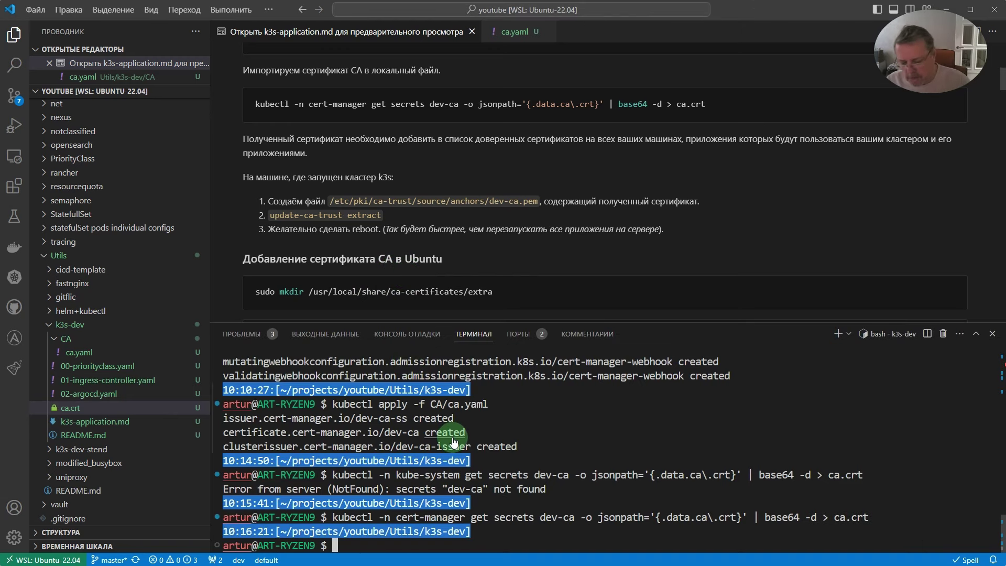
{"action": "key", "text": "ctrl+l"}
{"action": "scroll", "coordinate": [412, 237], "scroll_direction": "down", "scroll_amount": 2}
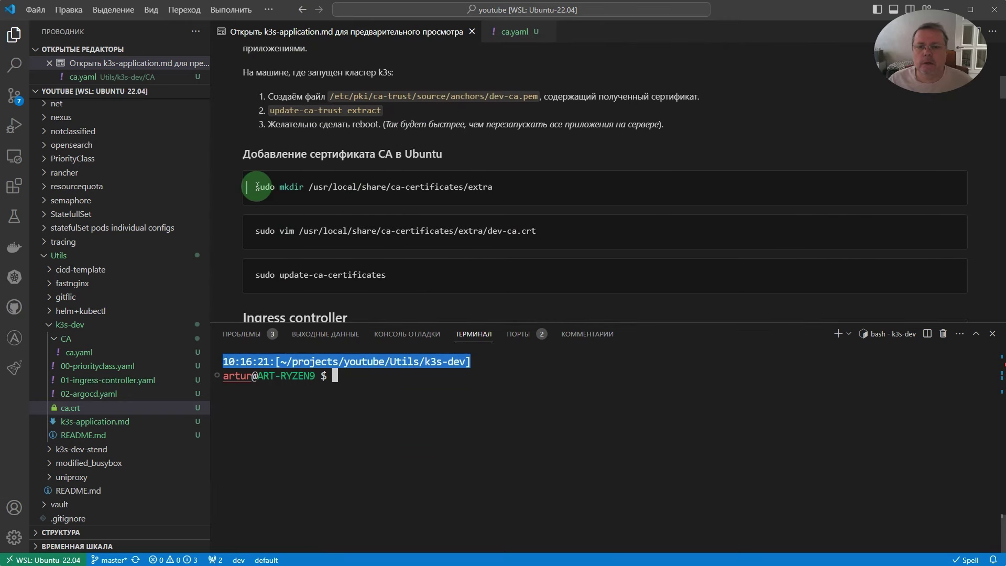
{"action": "left_click_drag", "start_coordinate": [257, 187], "coordinate": [492, 186]}
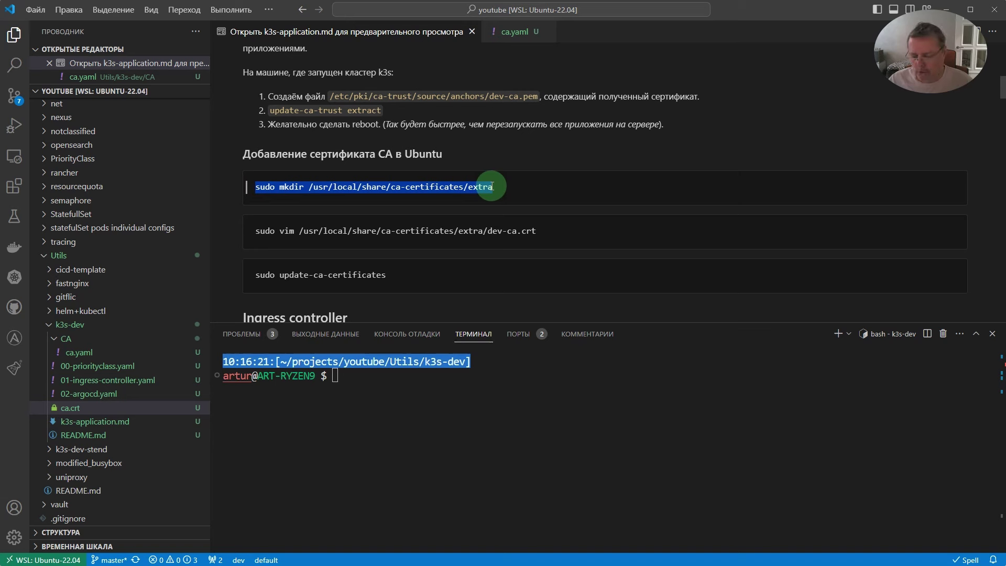
{"action": "left_click", "coordinate": [493, 378]}
{"action": "key", "text": "ctrl+v"}
{"action": "key", "text": "Return"}
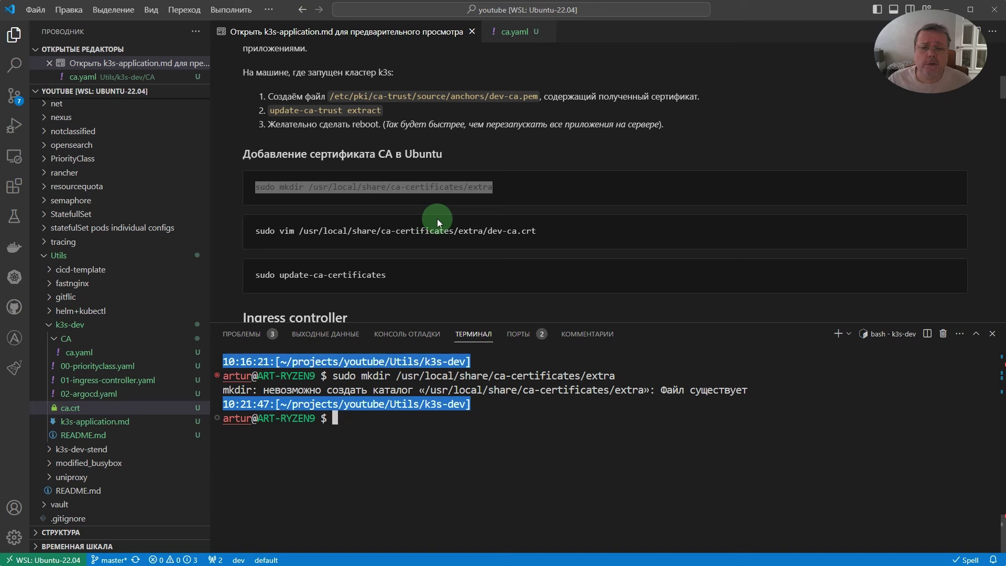
- Run the guide's sudo vim /usr/local/share/ca-certificates/extra/dev-ca.crt in the terminal and enter insert mode
{"action": "left_click_drag", "start_coordinate": [255, 232], "coordinate": [536, 229]}
{"action": "left_click", "coordinate": [501, 426]}
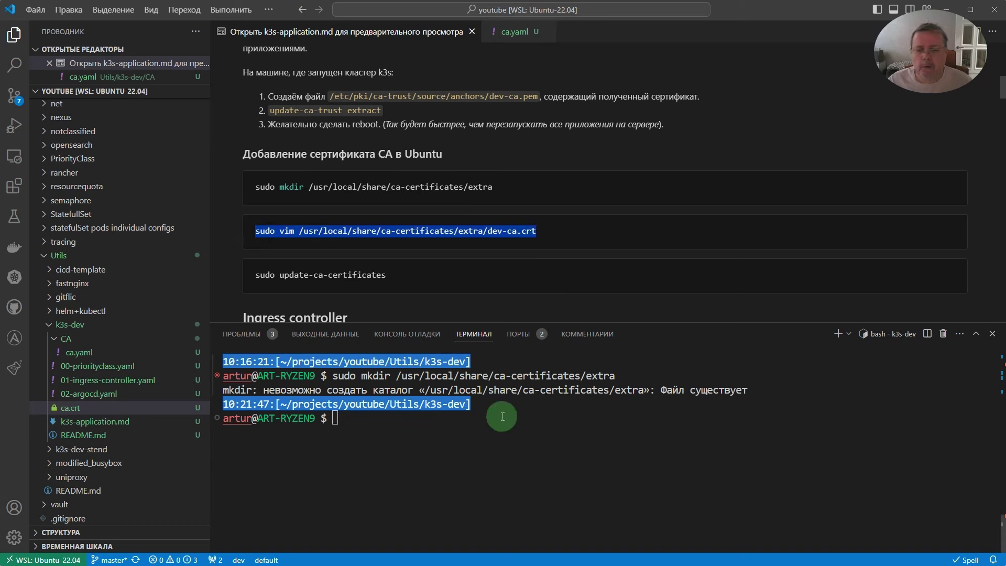
{"action": "key", "text": "ctrl+v"}
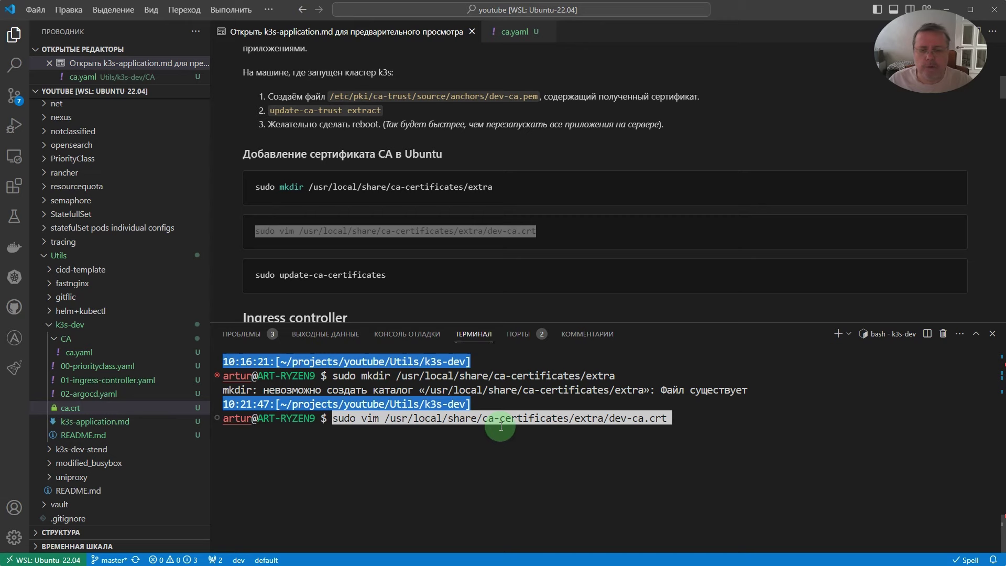
{"action": "key", "text": "Return"}
{"action": "key", "text": "i"}
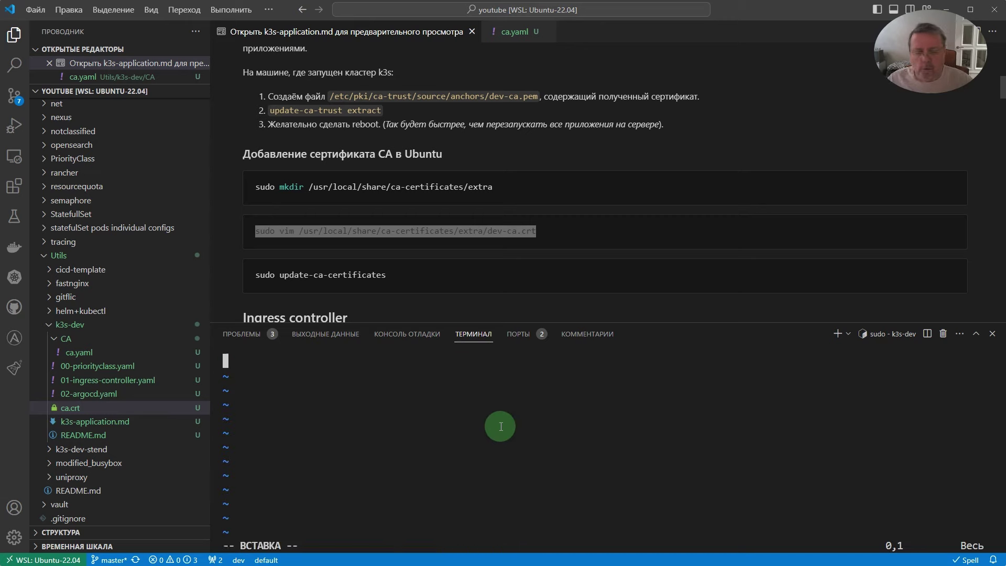
- Switch to the cluster manager and copy the whole ca.crt value of the dev-ca secret
{"action": "key", "text": "alt+Tab"}
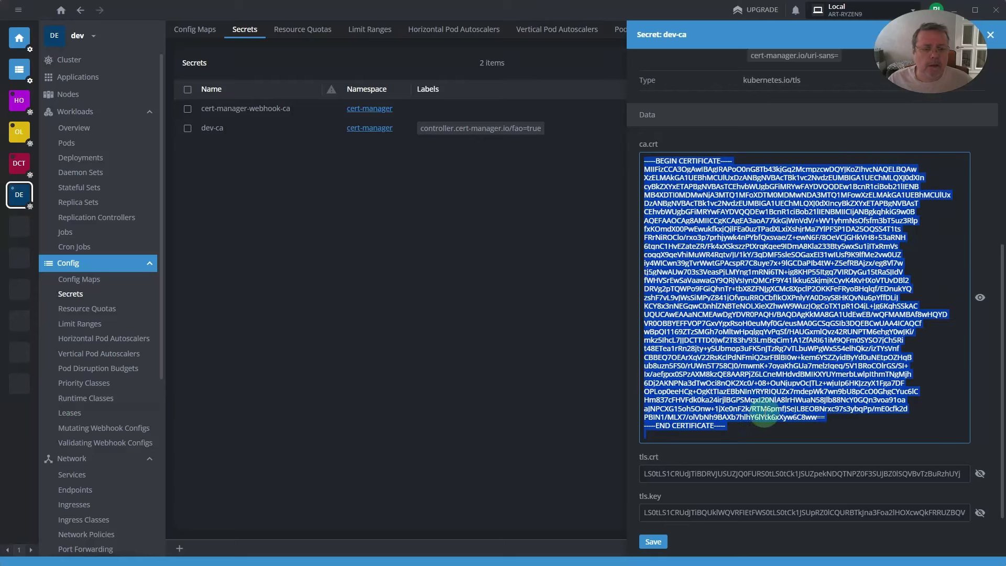
{"action": "left_click", "coordinate": [765, 390]}
{"action": "double_click", "coordinate": [772, 374]}
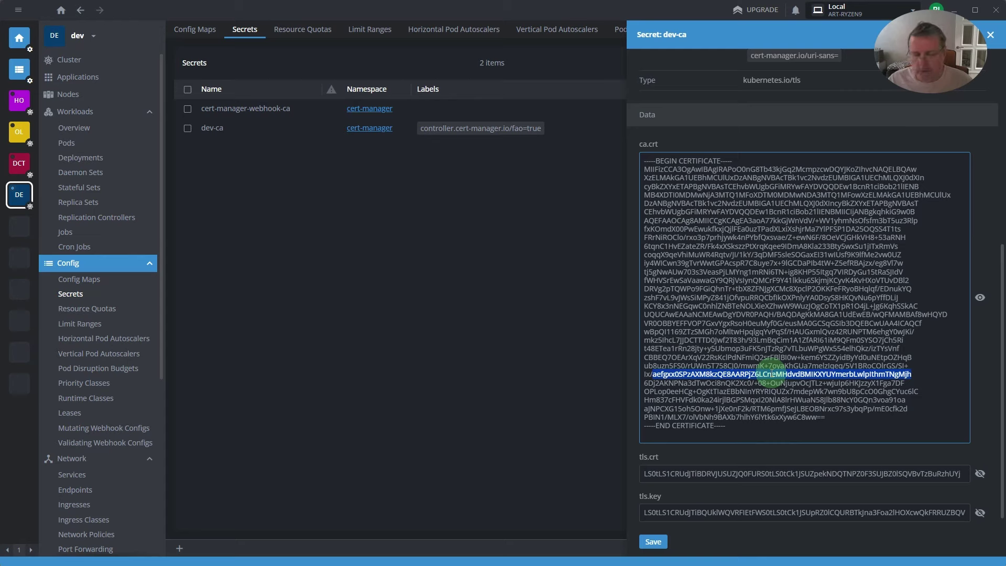
{"action": "key", "text": "ctrl+a"}
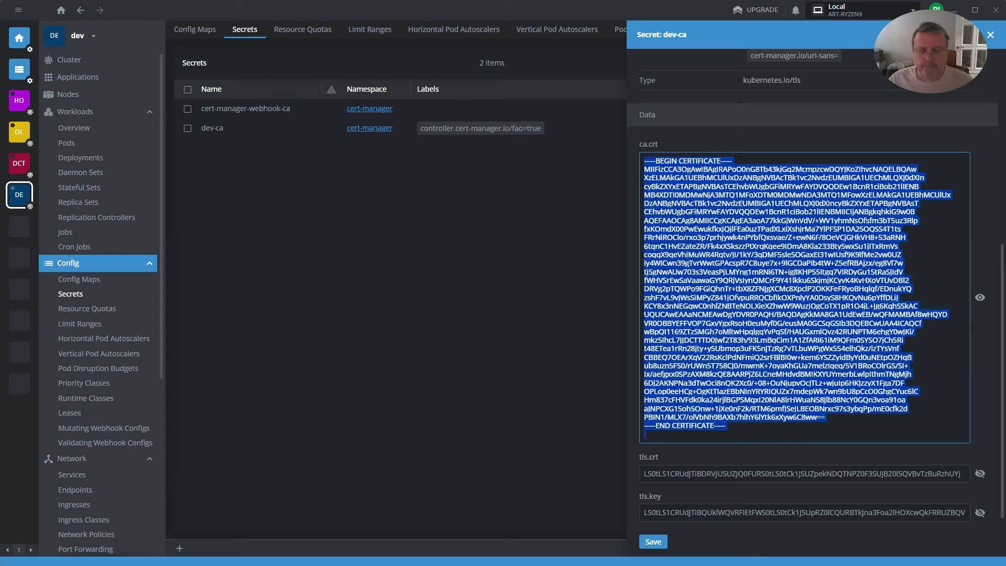
{"action": "key", "text": "ctrl+c"}
- Switch back to VS Code, paste the certificate into dev-ca.crt in vim, and save and quit with :wq
{"action": "key", "text": "alt+Tab"}
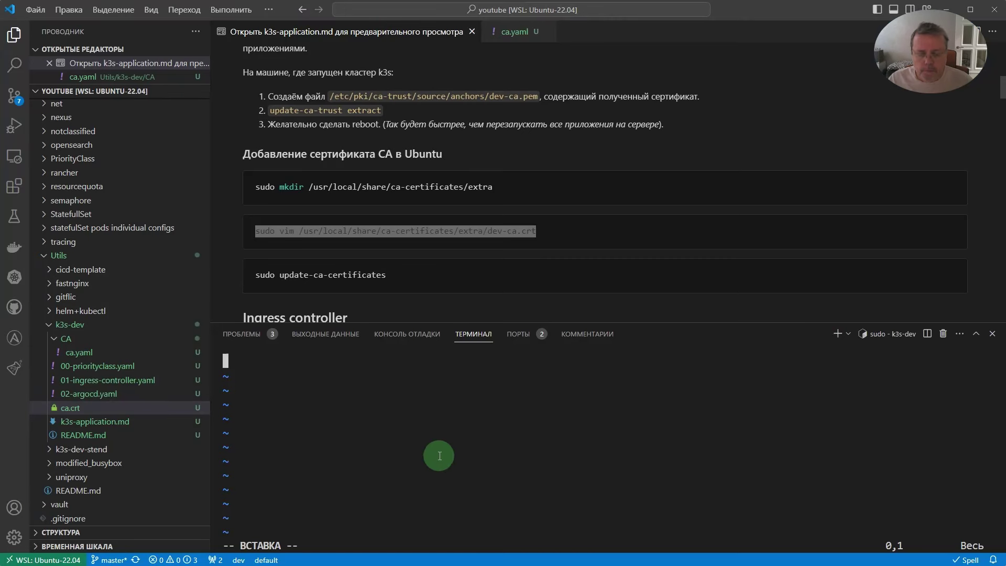
{"action": "key", "text": "ctrl+v"}
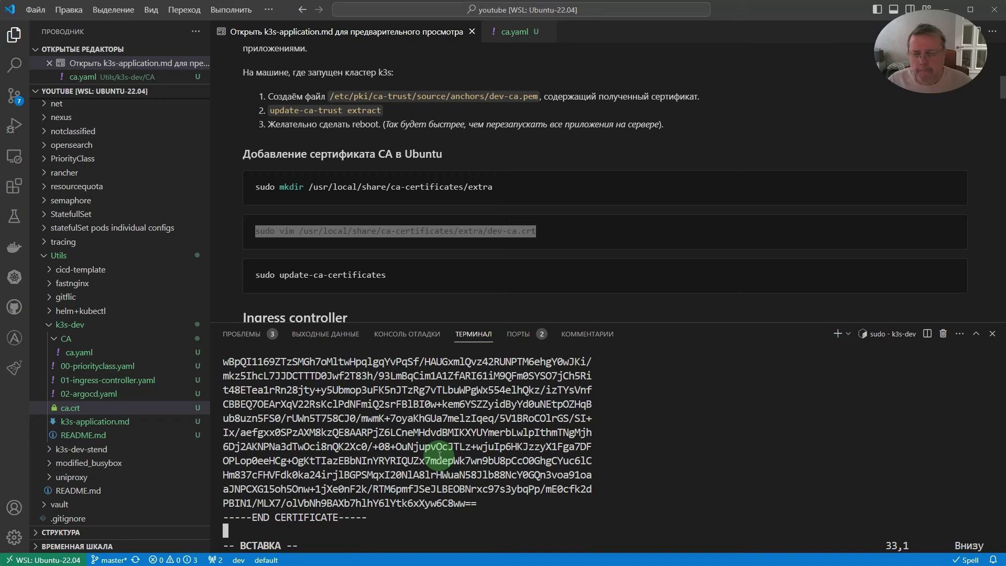
{"action": "key", "text": "Escape"}
{"action": "type", "text": ":wq"}
{"action": "key", "text": "Return"}
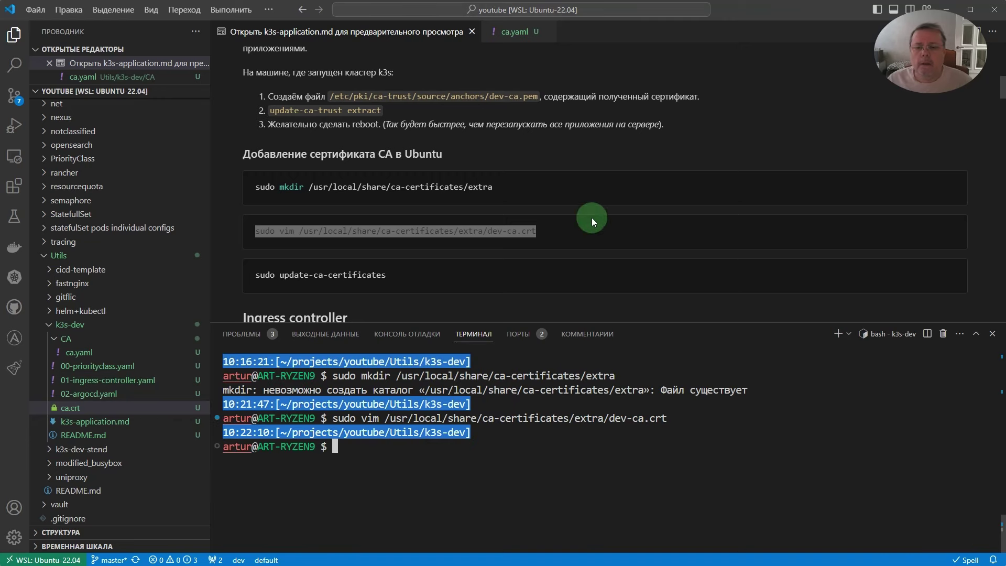
- Run the guide's sudo update-ca-certificates command in the terminal
{"action": "scroll", "coordinate": [300, 250], "scroll_direction": "down", "scroll_amount": 1}
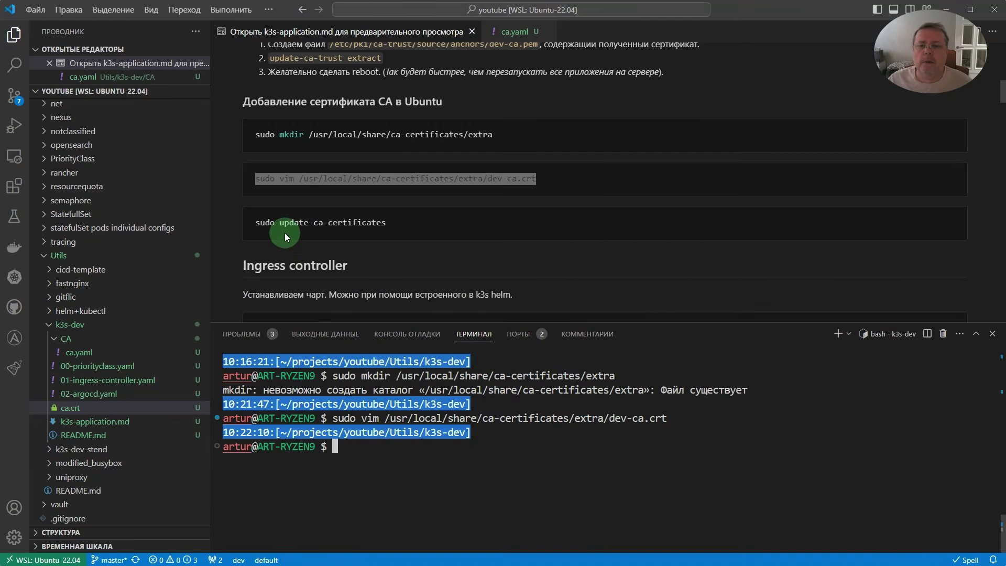
{"action": "left_click", "coordinate": [279, 64]}
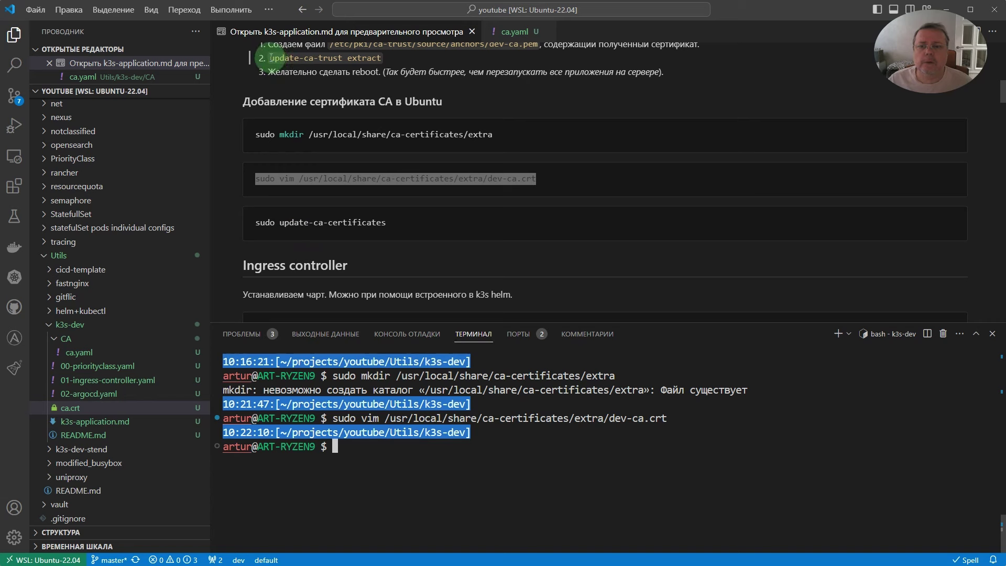
{"action": "left_click", "coordinate": [268, 223]}
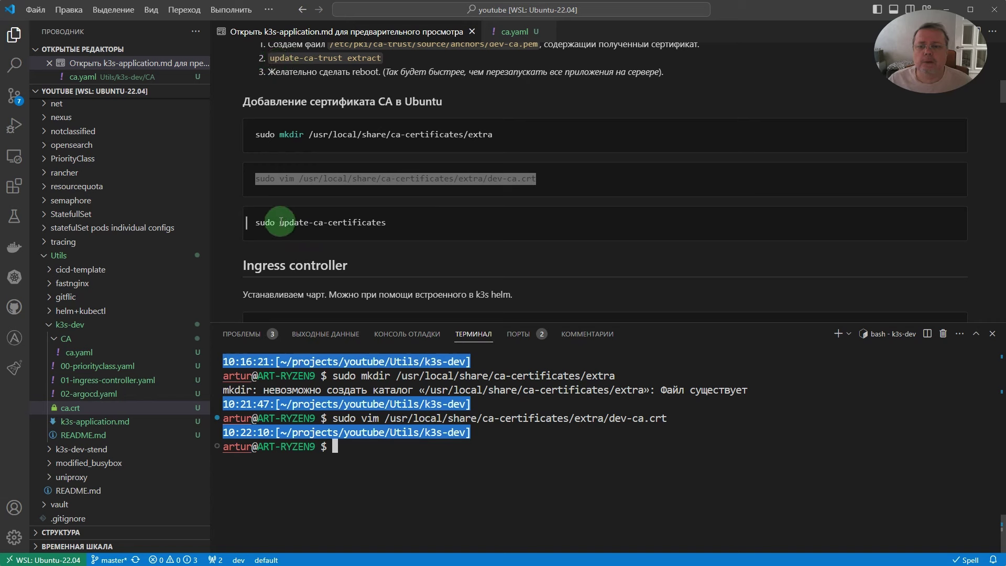
{"action": "left_click_drag", "start_coordinate": [256, 225], "coordinate": [386, 222]}
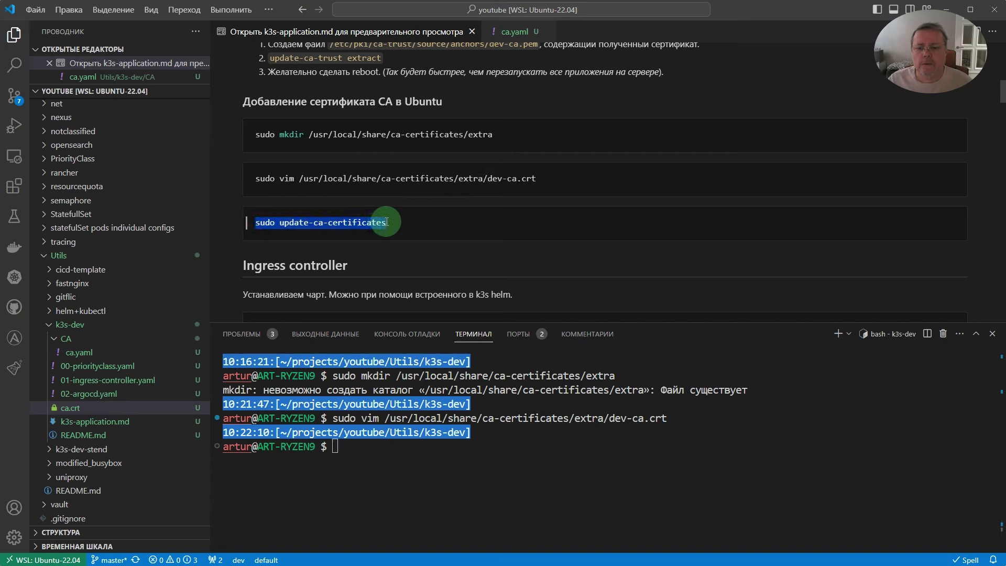
{"action": "left_click", "coordinate": [390, 462]}
{"action": "key", "text": "ctrl+v"}
{"action": "key", "text": "Return"}
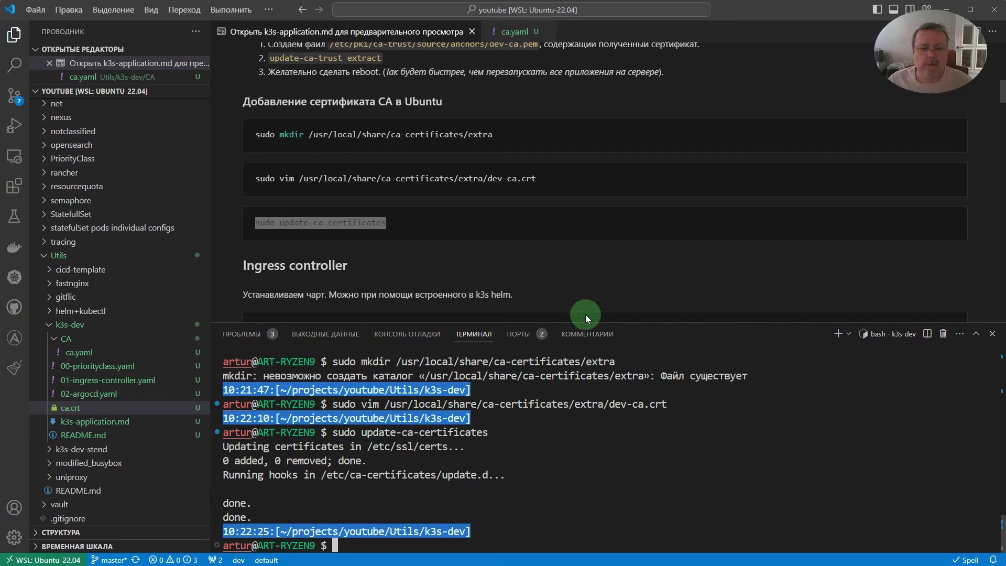
- Close the terminal panel and return to the guide's section on importing the CA certificate to a local file
{"action": "left_click", "coordinate": [979, 334]}
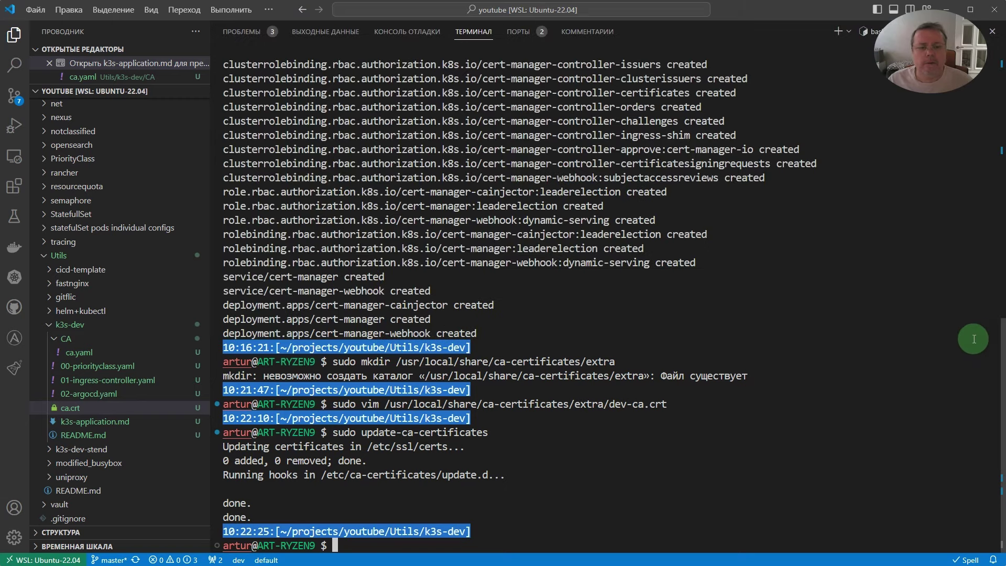
{"action": "left_click", "coordinate": [978, 31]}
{"action": "left_click", "coordinate": [992, 334]}
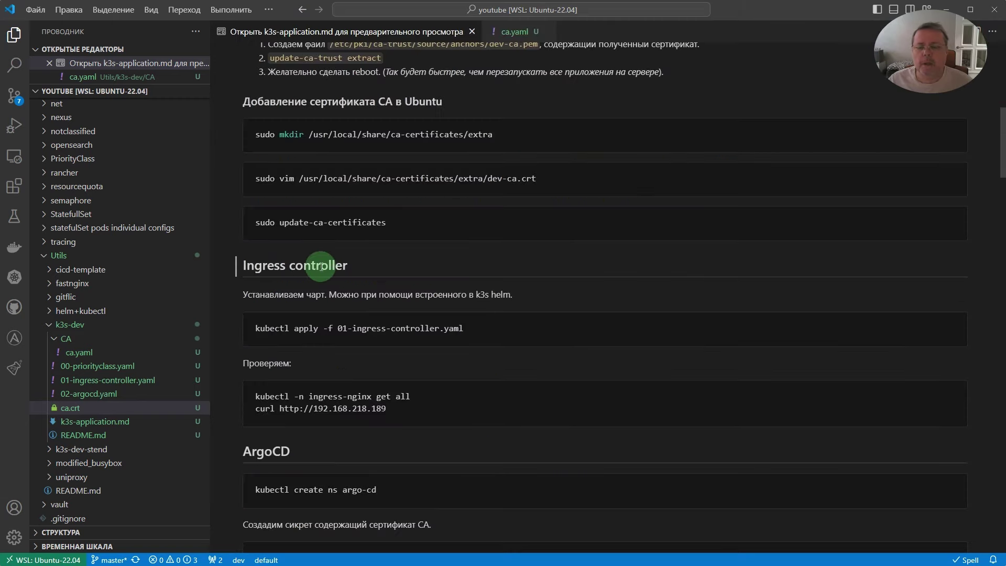
{"action": "scroll", "coordinate": [322, 229], "scroll_direction": "up", "scroll_amount": 3}
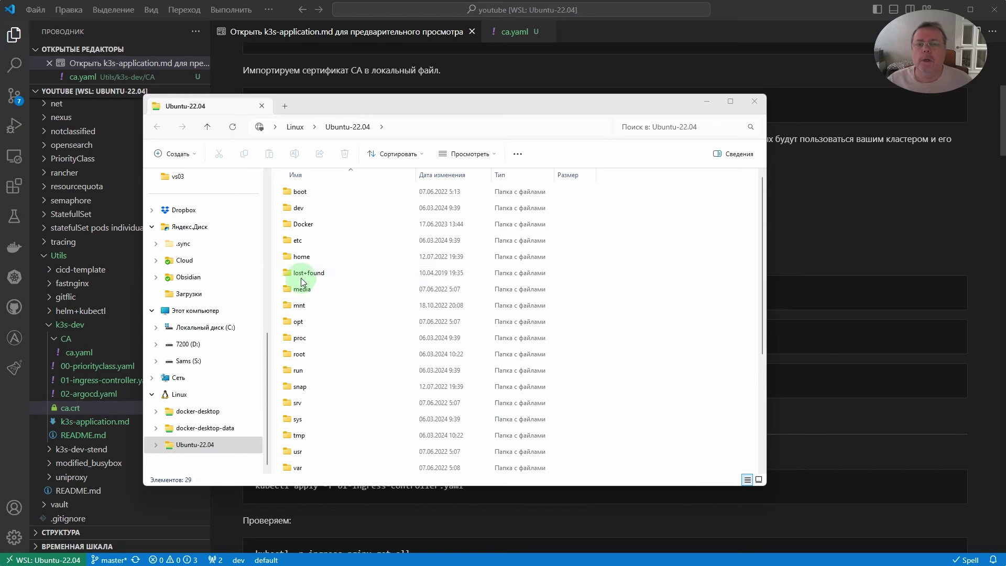
- In File Explorer, go from the Ubuntu-22.04 root through home and the personal home folder to projects/youtube
{"action": "left_click", "coordinate": [302, 261]}
{"action": "double_click", "coordinate": [301, 260]}
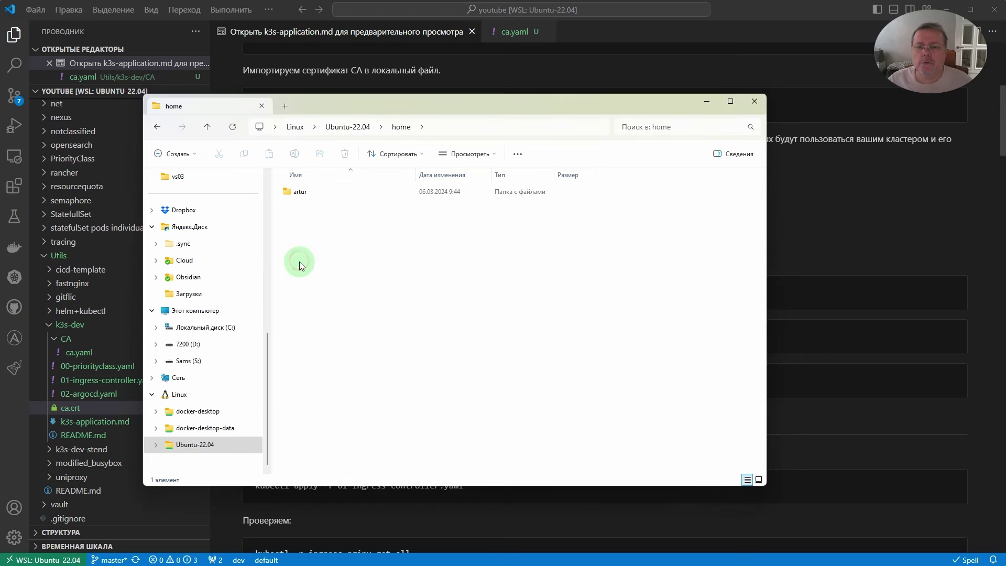
{"action": "double_click", "coordinate": [305, 192]}
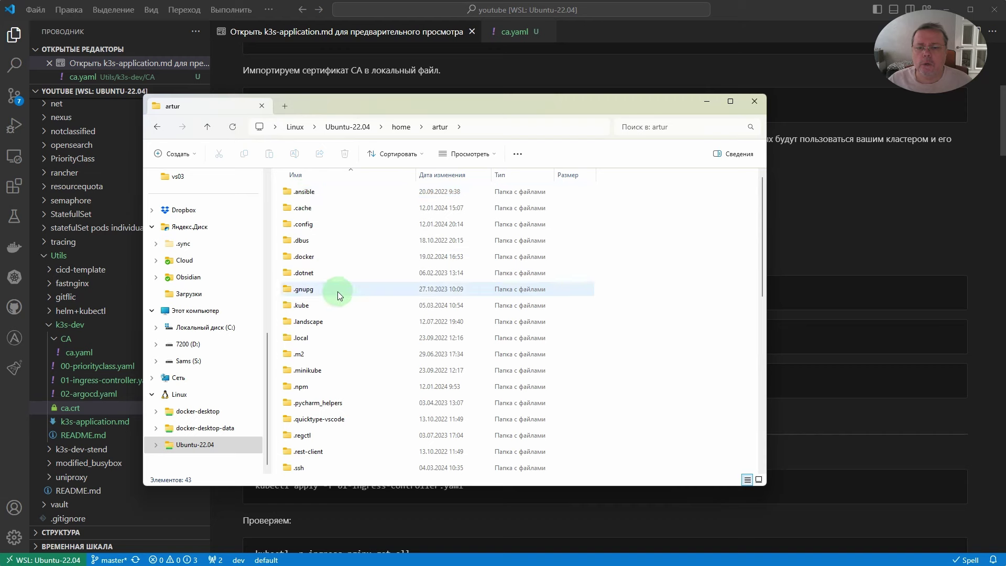
{"action": "scroll", "coordinate": [338, 293], "scroll_direction": "down", "scroll_amount": 5}
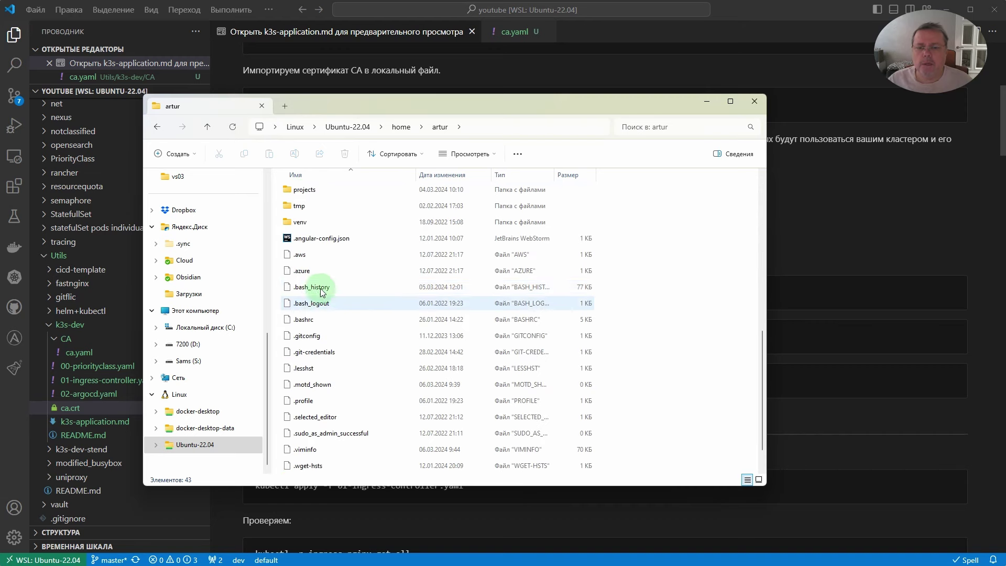
{"action": "double_click", "coordinate": [314, 285]}
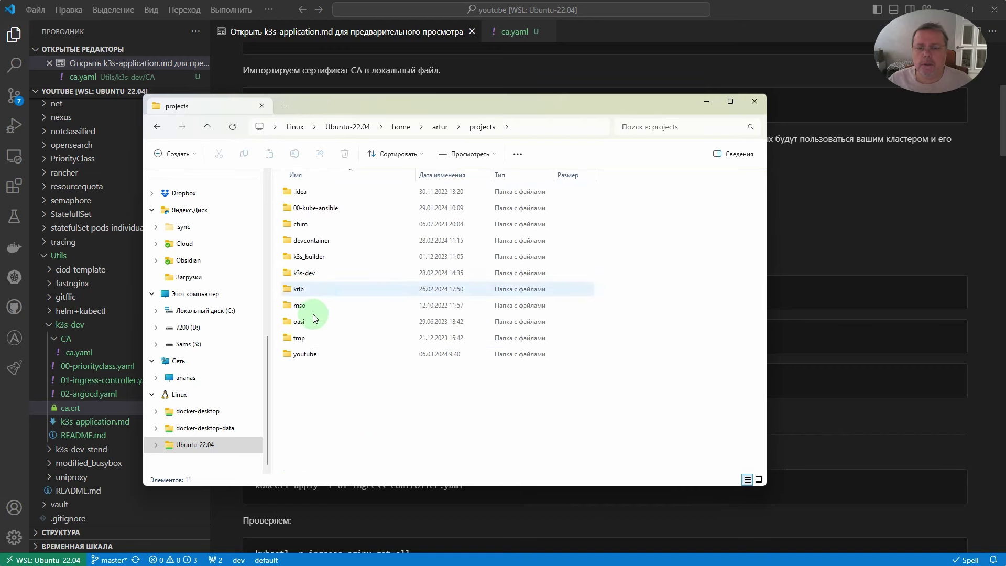
{"action": "left_click", "coordinate": [311, 354]}
{"action": "double_click", "coordinate": [310, 353]}
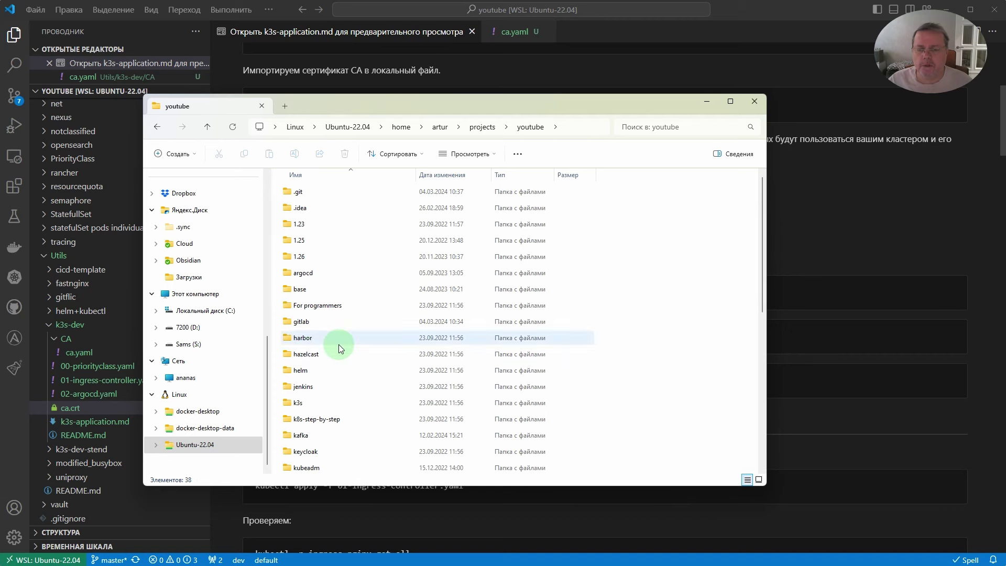
- Open the Utils/k3s-dev folder inside the youtube project
{"action": "scroll", "coordinate": [339, 345], "scroll_direction": "down", "scroll_amount": 1}
{"action": "scroll", "coordinate": [339, 345], "scroll_direction": "down", "scroll_amount": 3}
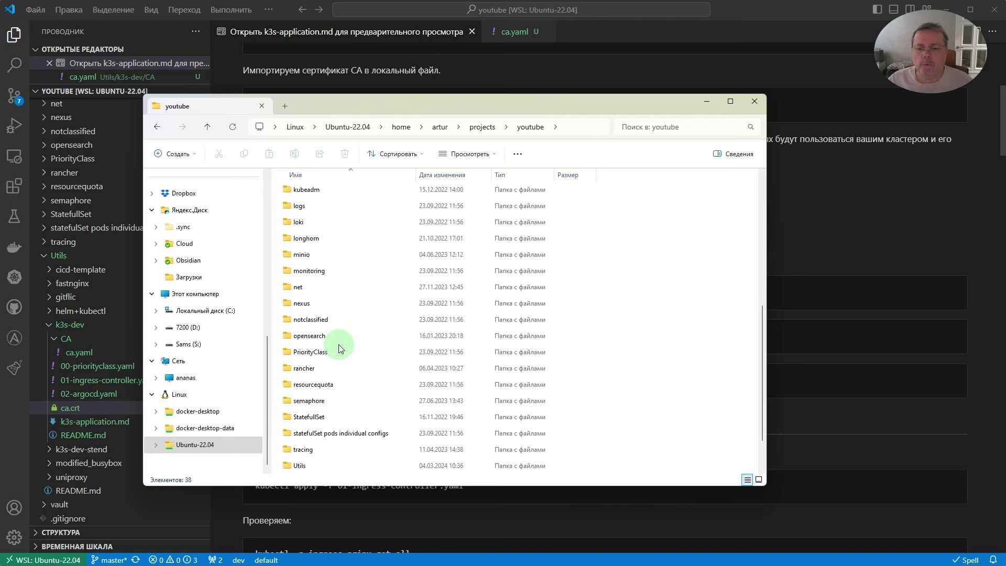
{"action": "left_click", "coordinate": [319, 415]}
{"action": "double_click", "coordinate": [319, 416]}
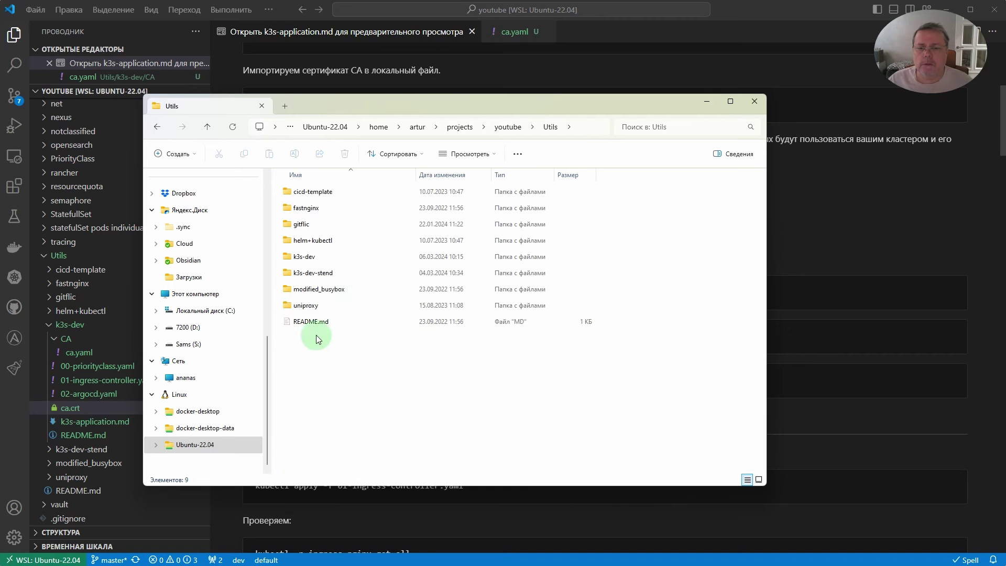
{"action": "double_click", "coordinate": [306, 274]}
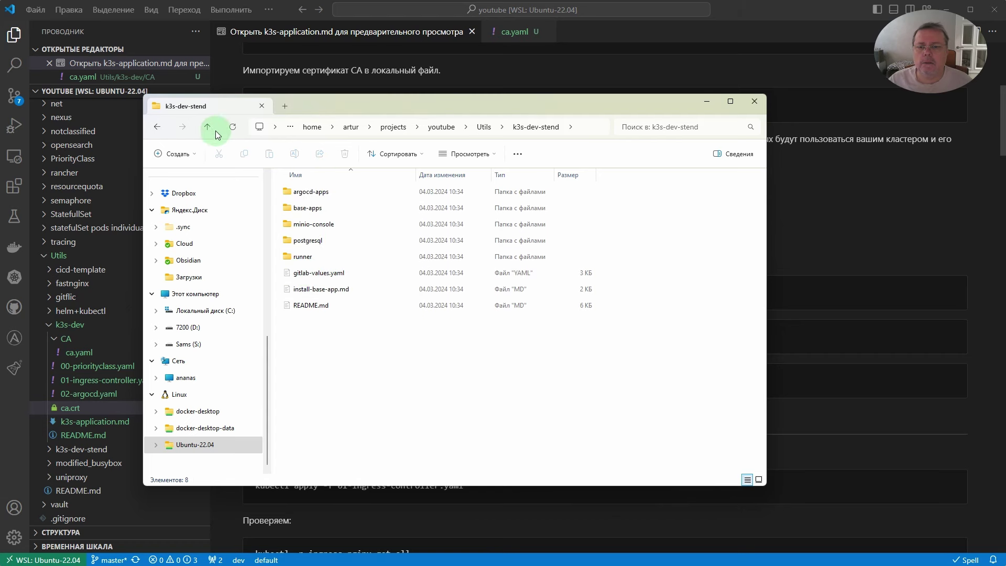
{"action": "left_click", "coordinate": [160, 127]}
{"action": "double_click", "coordinate": [302, 256]}
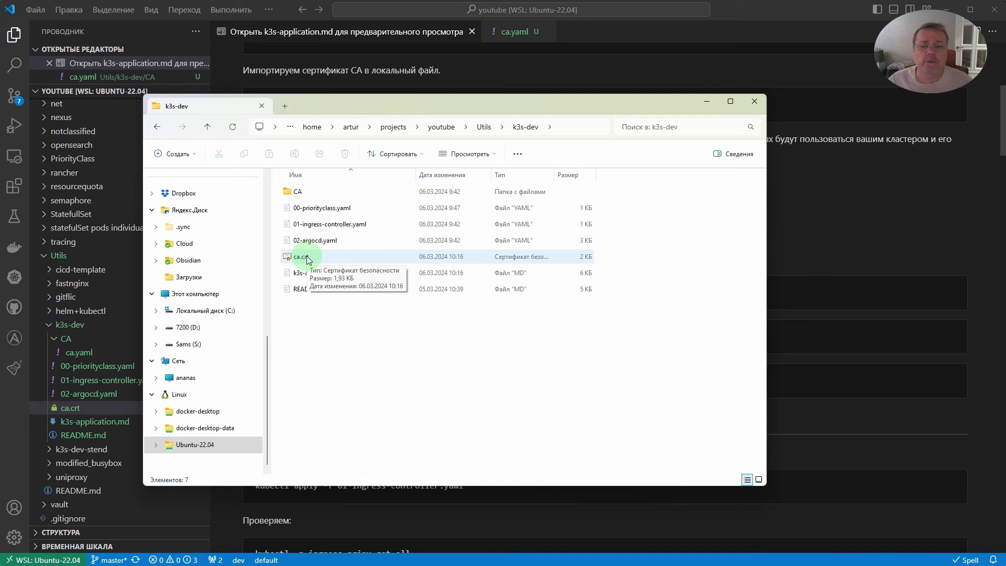
- Open ca.crt despite the security warning and review its general information, details and certification path
{"action": "double_click", "coordinate": [307, 257]}
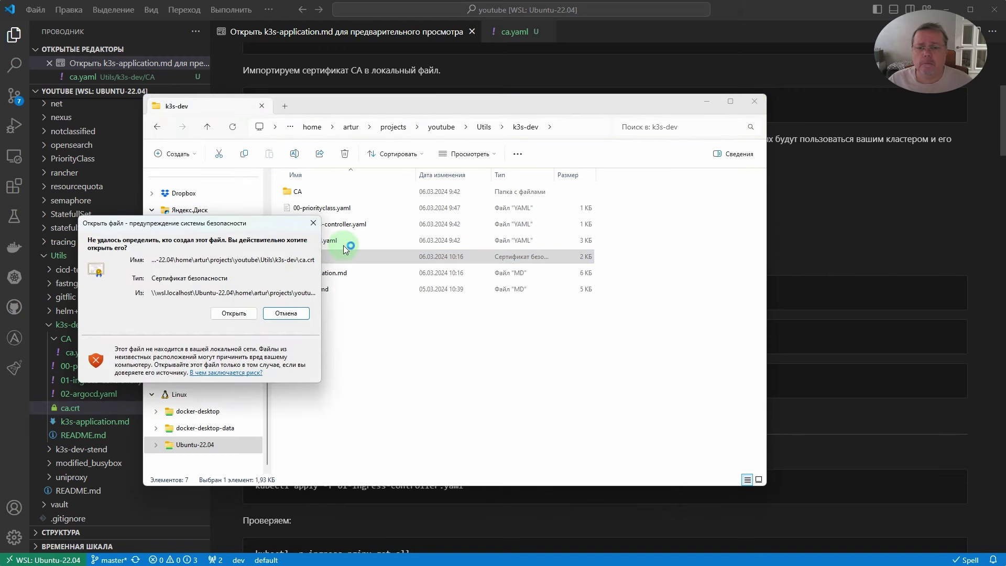
{"action": "left_click", "coordinate": [231, 314]}
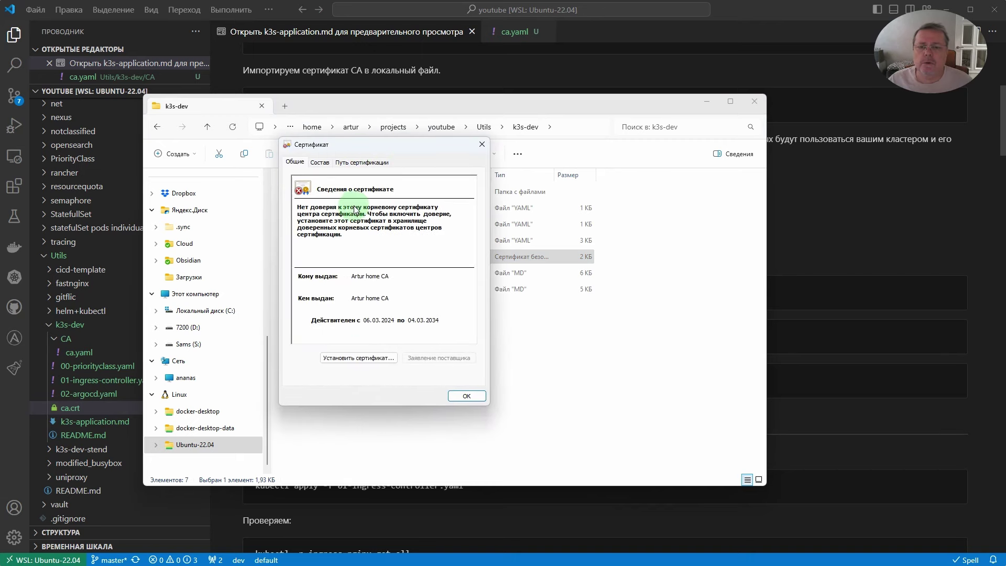
{"action": "left_click", "coordinate": [320, 163]}
{"action": "left_click", "coordinate": [362, 162]}
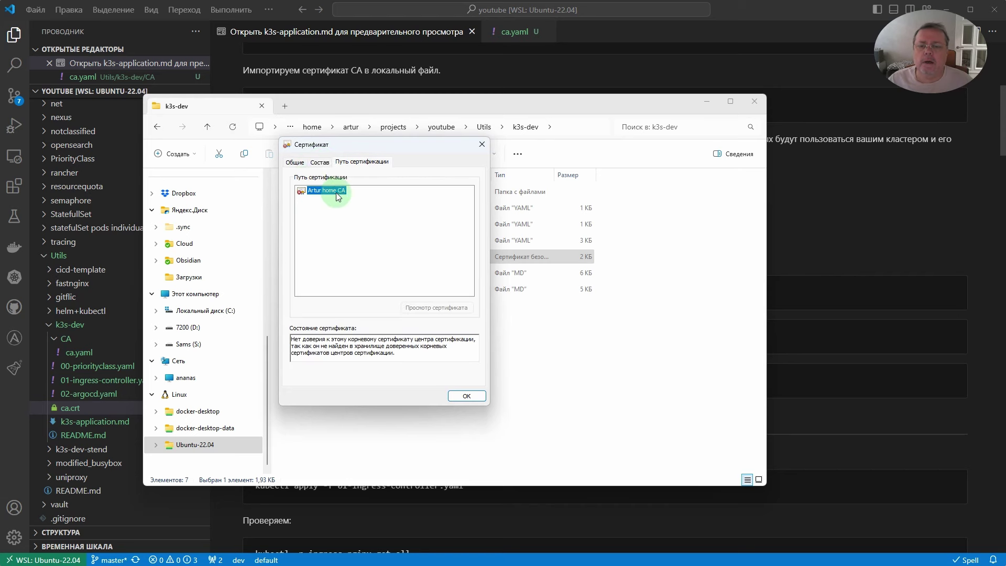
{"action": "left_click", "coordinate": [295, 162]}
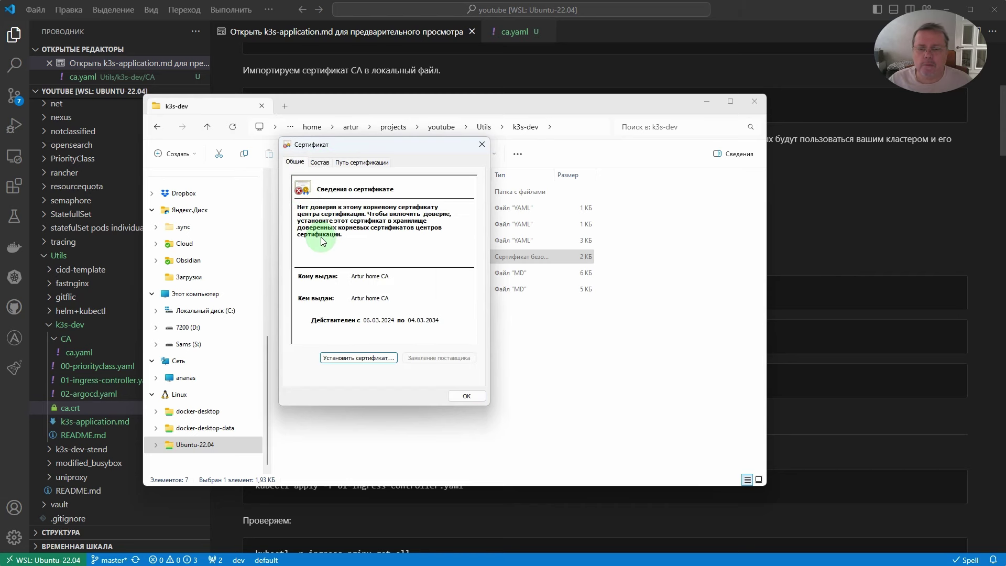
- Start installing the CA certificate for the current user and choose Доверенные корневые центры сертификации as its certificate store
{"action": "left_click", "coordinate": [349, 360]}
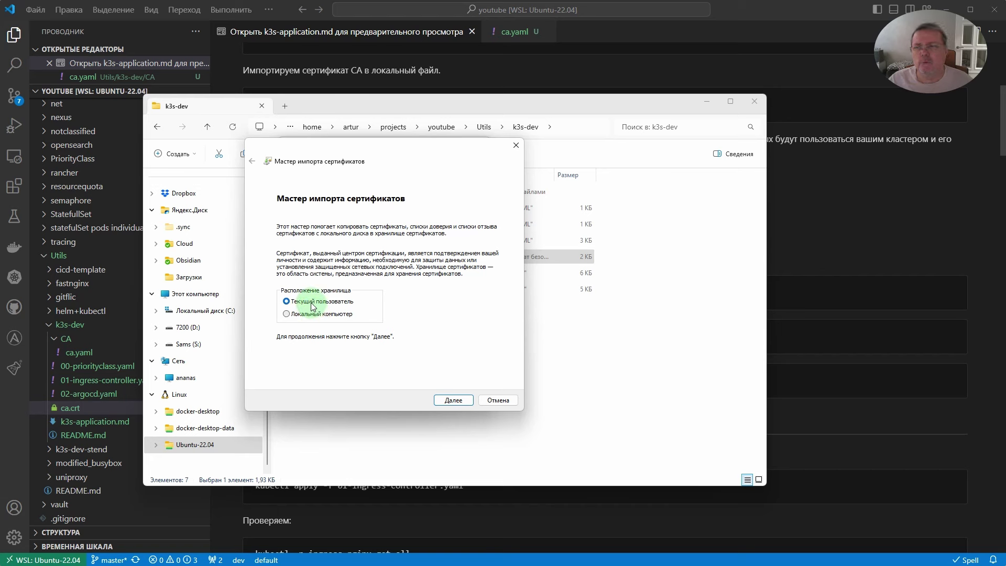
{"action": "left_click", "coordinate": [438, 397]}
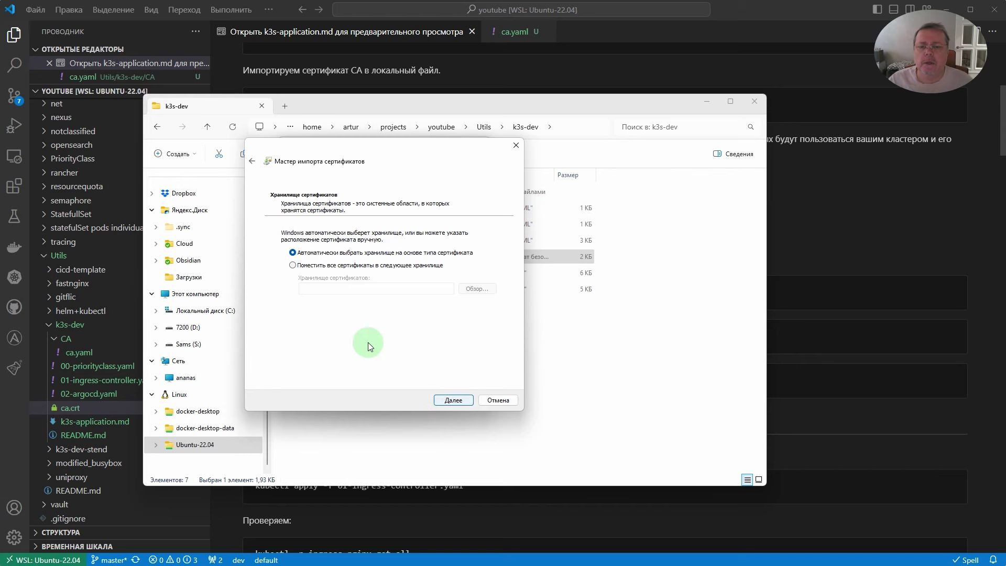
{"action": "left_click", "coordinate": [340, 266]}
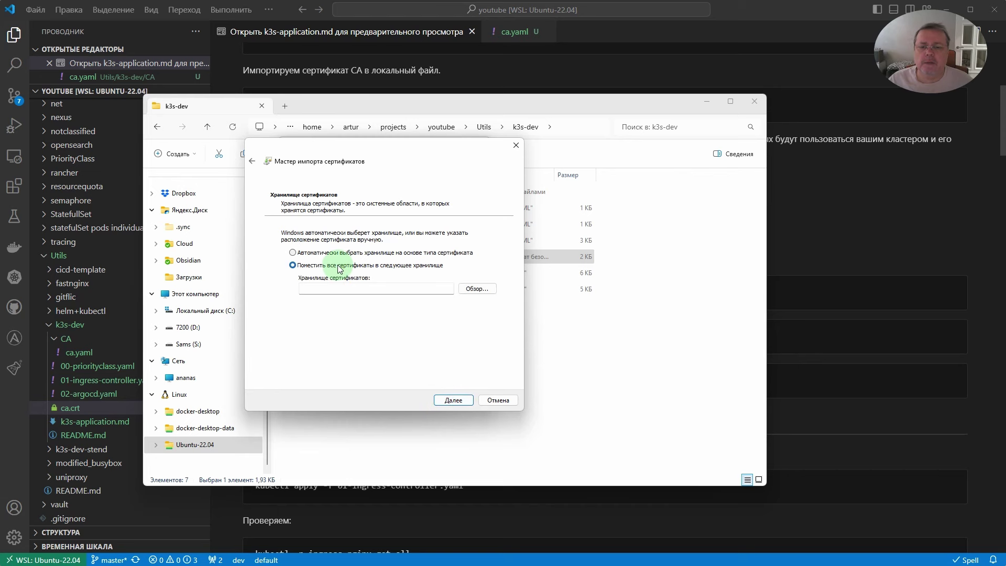
{"action": "left_click", "coordinate": [476, 288]}
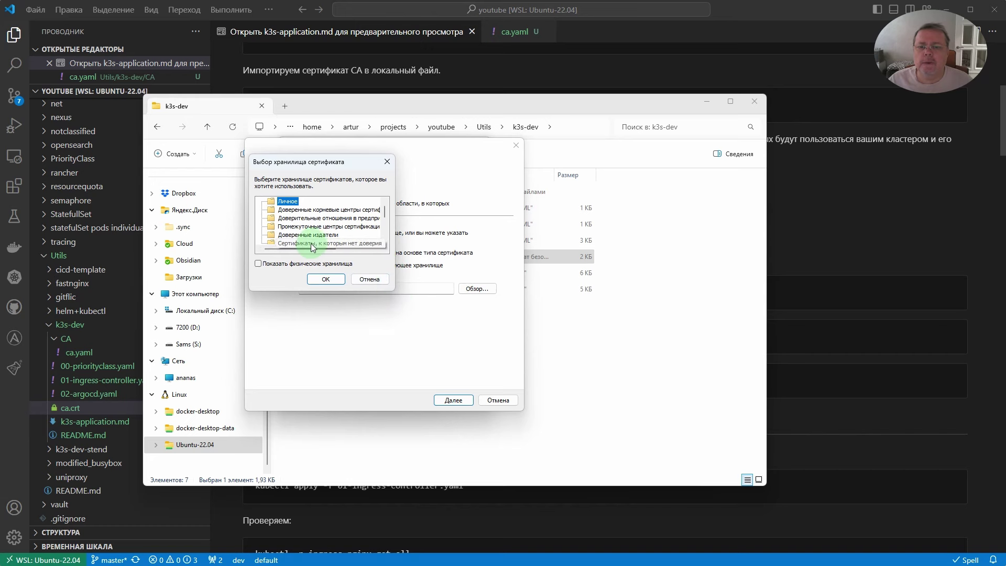
{"action": "left_click_drag", "start_coordinate": [311, 249], "coordinate": [331, 249]}
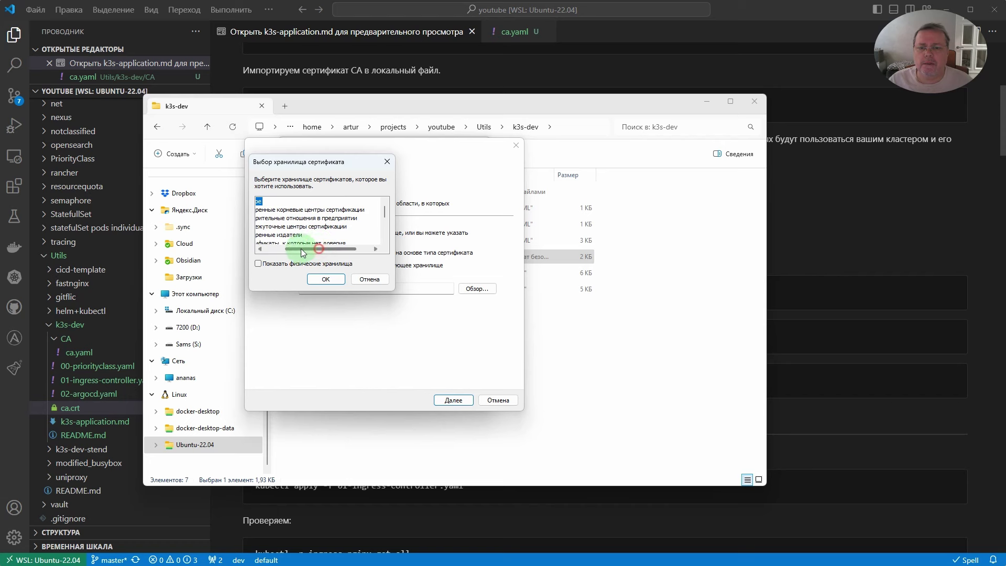
{"action": "left_click_drag", "start_coordinate": [314, 249], "coordinate": [293, 249]}
{"action": "left_click", "coordinate": [313, 211]}
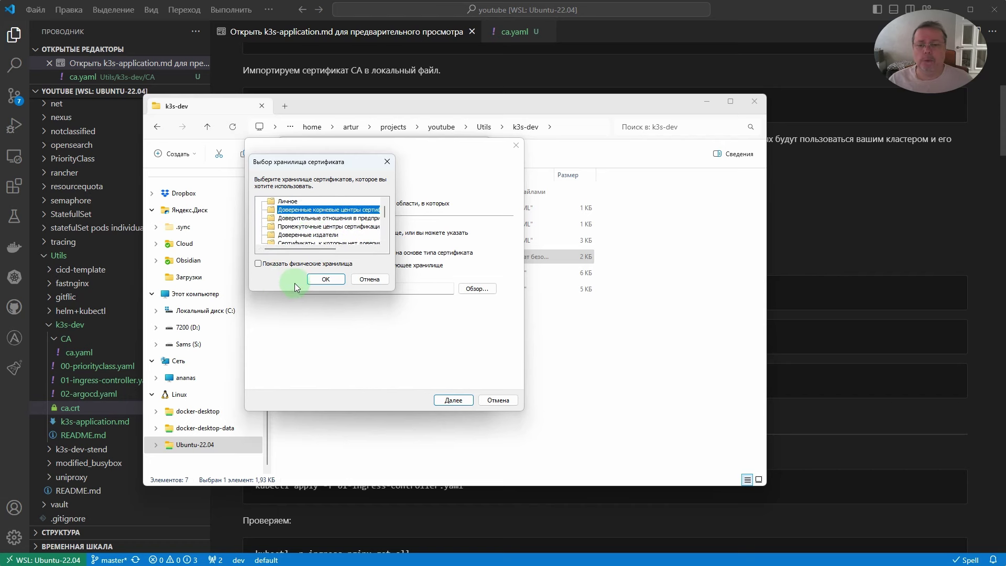
{"action": "left_click", "coordinate": [323, 280]}
- Finish the certificate import, accept the security warning to install the root CA, and close the certificate window
{"action": "left_click", "coordinate": [442, 397]}
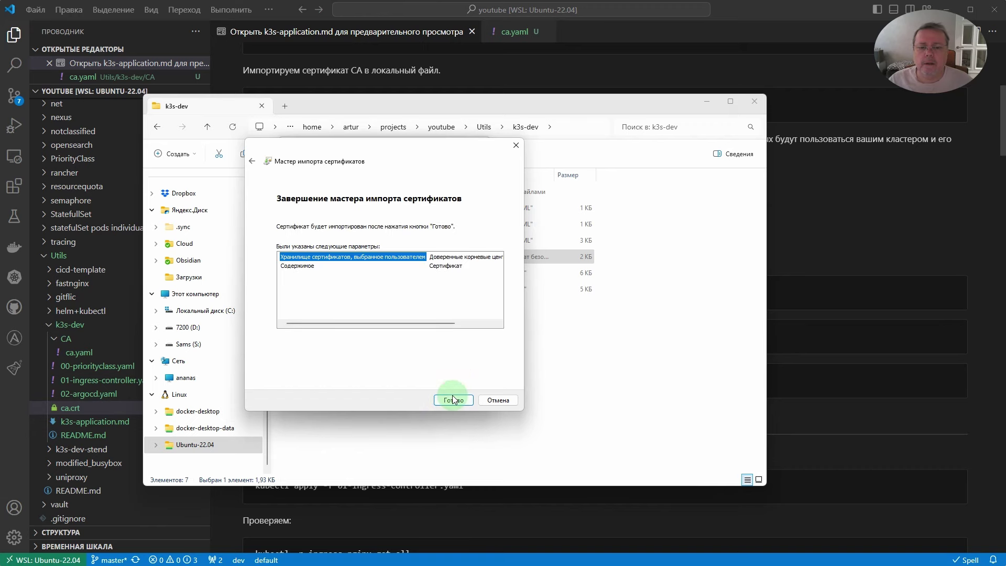
{"action": "left_click", "coordinate": [454, 400]}
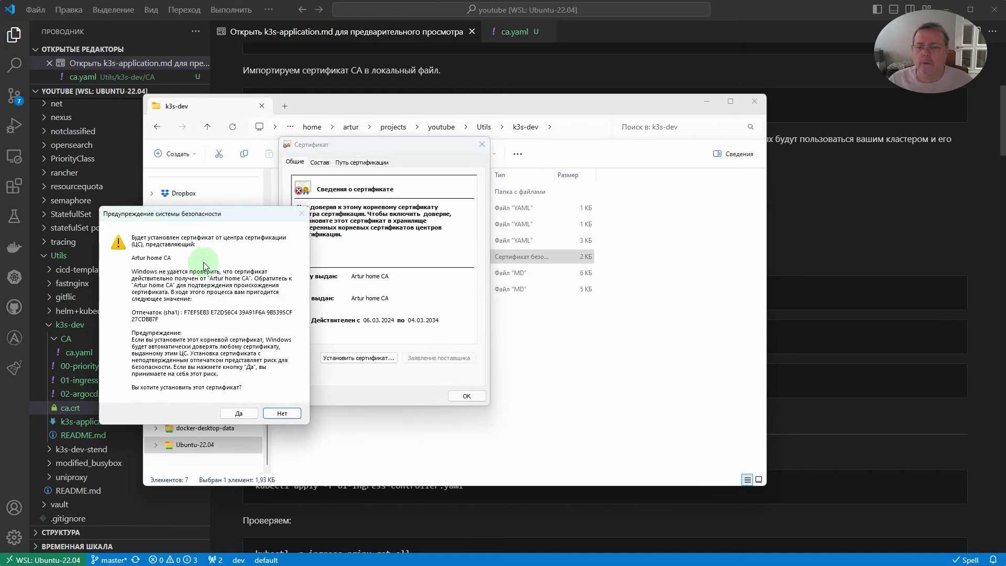
{"action": "left_click", "coordinate": [238, 414]}
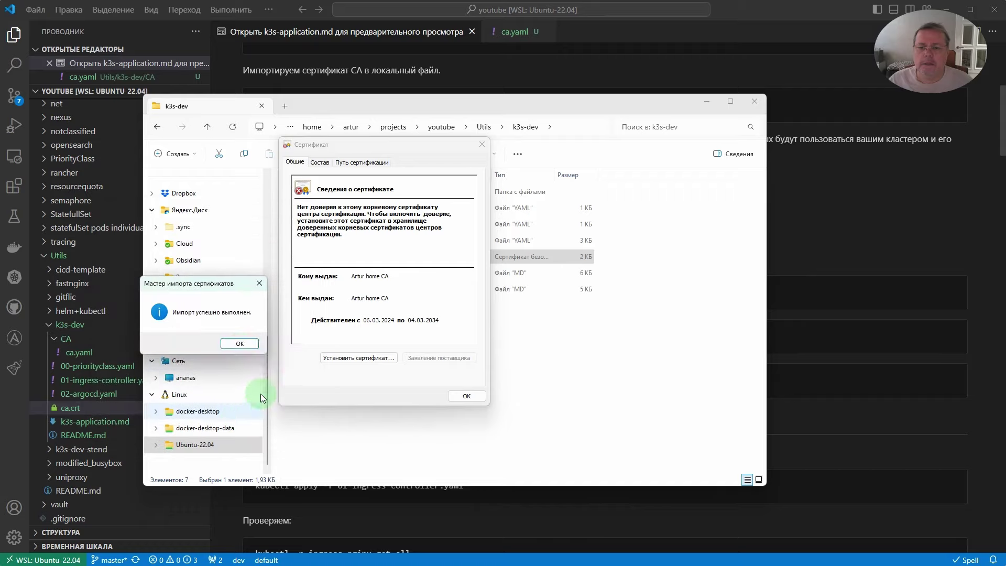
{"action": "left_click", "coordinate": [239, 344]}
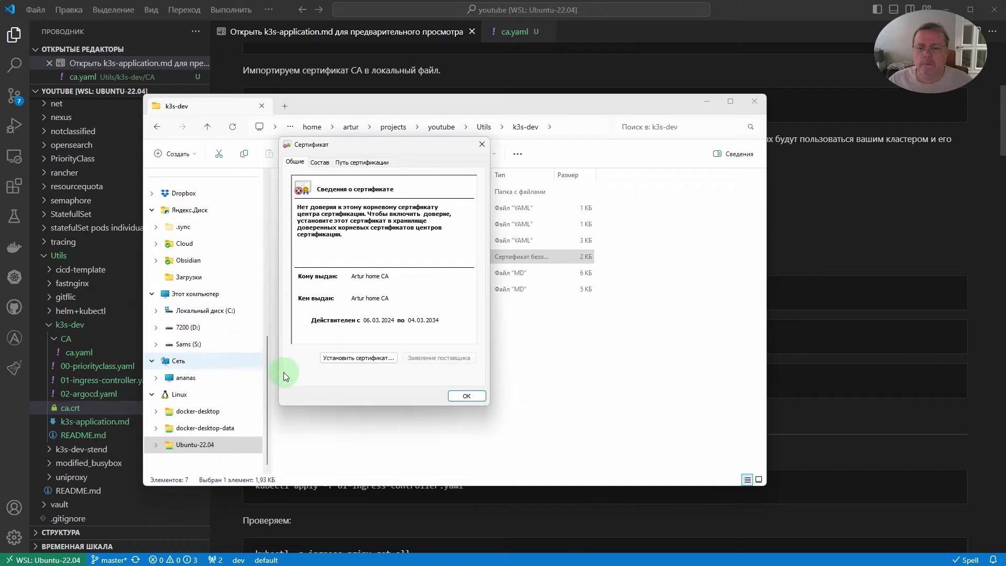
{"action": "left_click", "coordinate": [456, 397]}
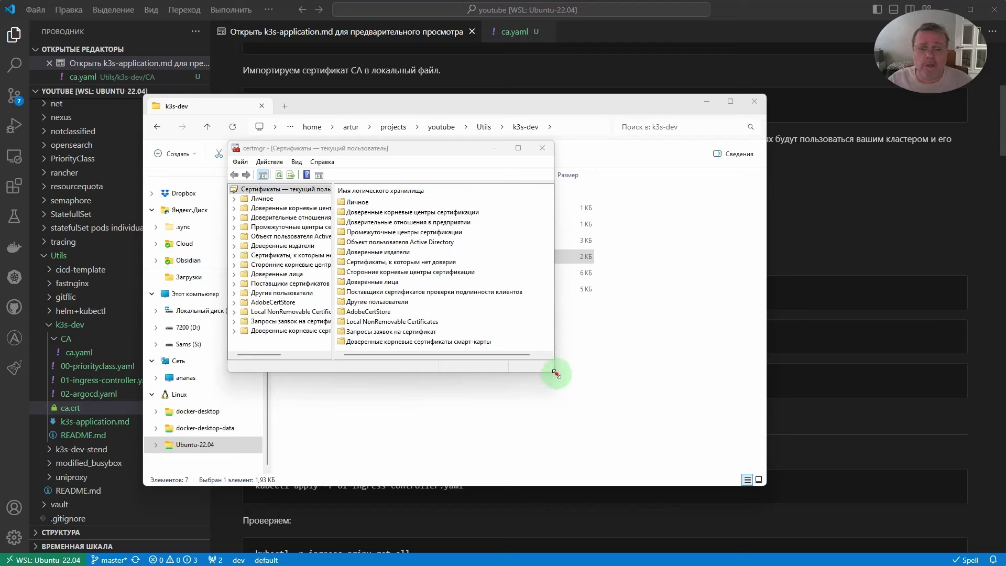
- In an enlarged certmgr window, list the current user's certificates under Доверенные корневые центры сертификации
{"action": "left_click_drag", "start_coordinate": [554, 372], "coordinate": [725, 421]}
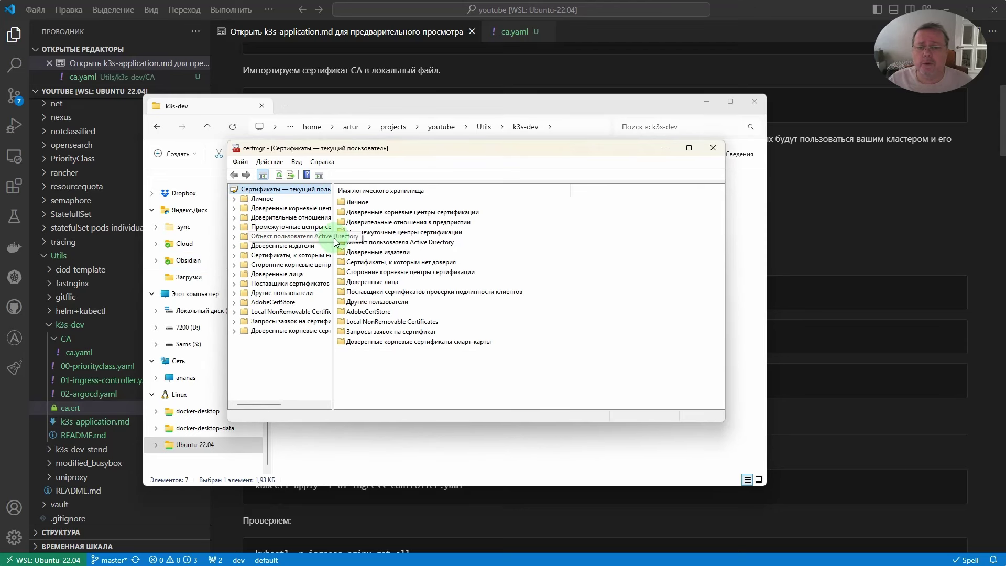
{"action": "left_click_drag", "start_coordinate": [333, 356], "coordinate": [383, 356]}
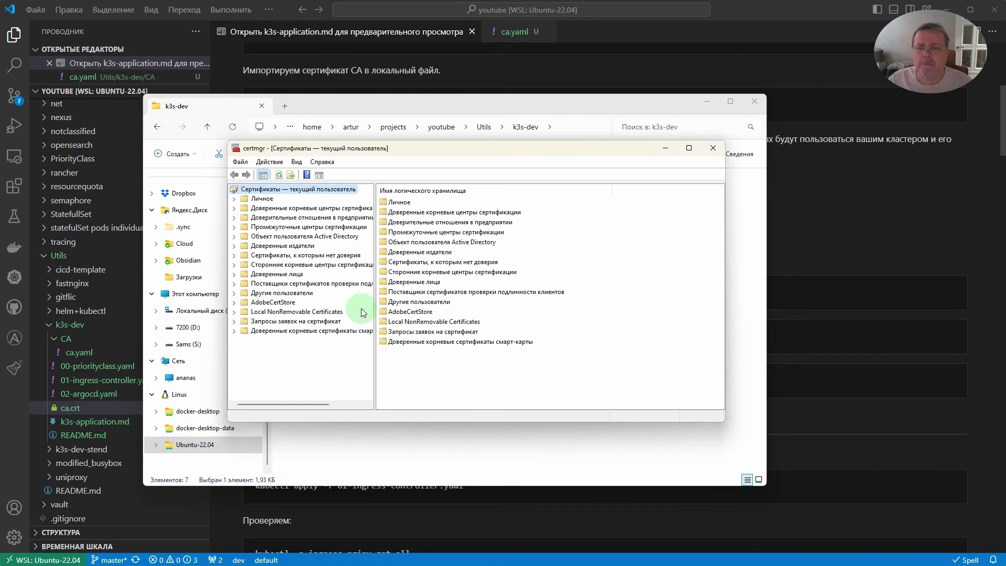
{"action": "left_click", "coordinate": [258, 208]}
{"action": "left_click", "coordinate": [236, 209]}
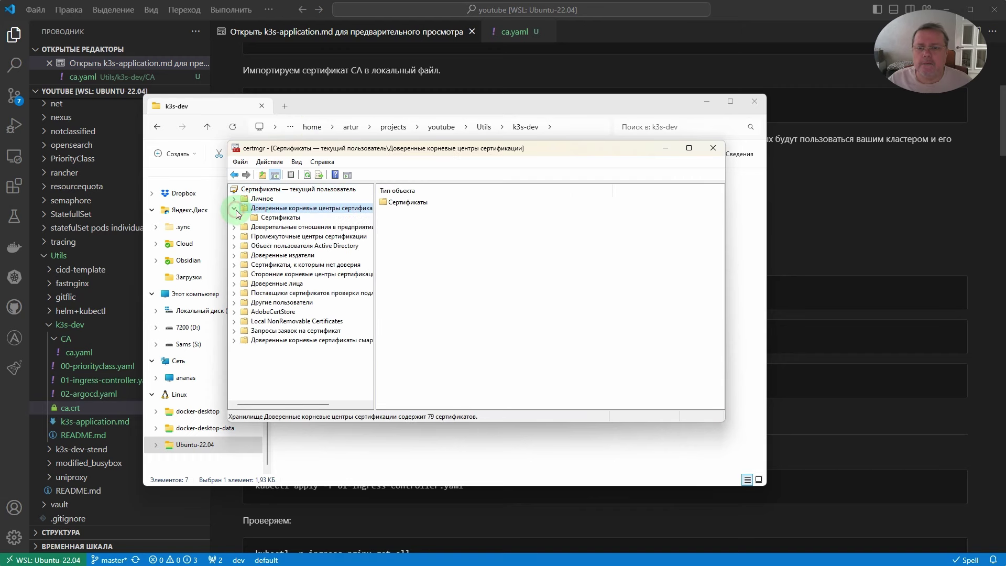
{"action": "left_click", "coordinate": [280, 217]}
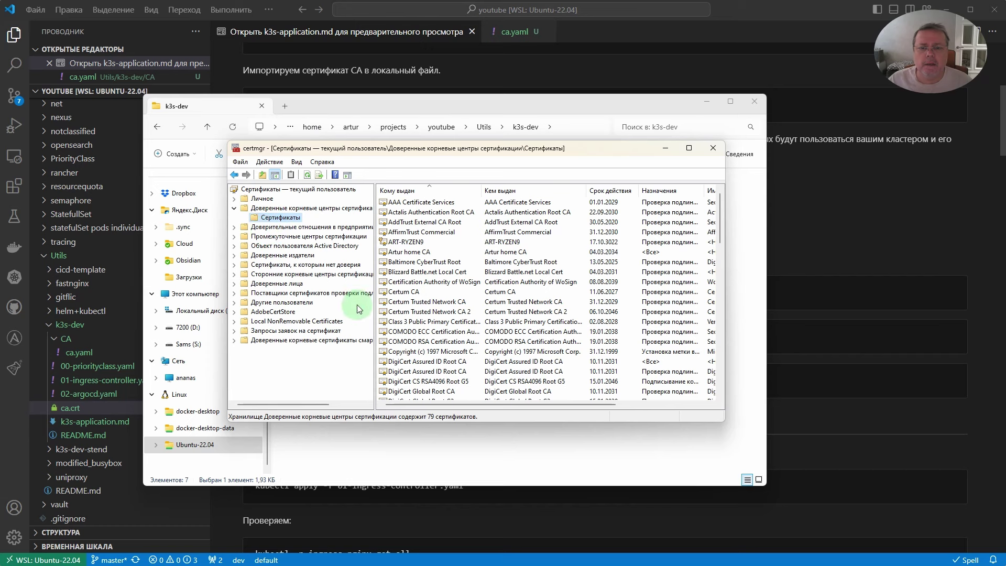
- Open the newly imported home CA certificate to check its details, and close it together with certmgr and File Explorer
{"action": "left_click", "coordinate": [421, 252]}
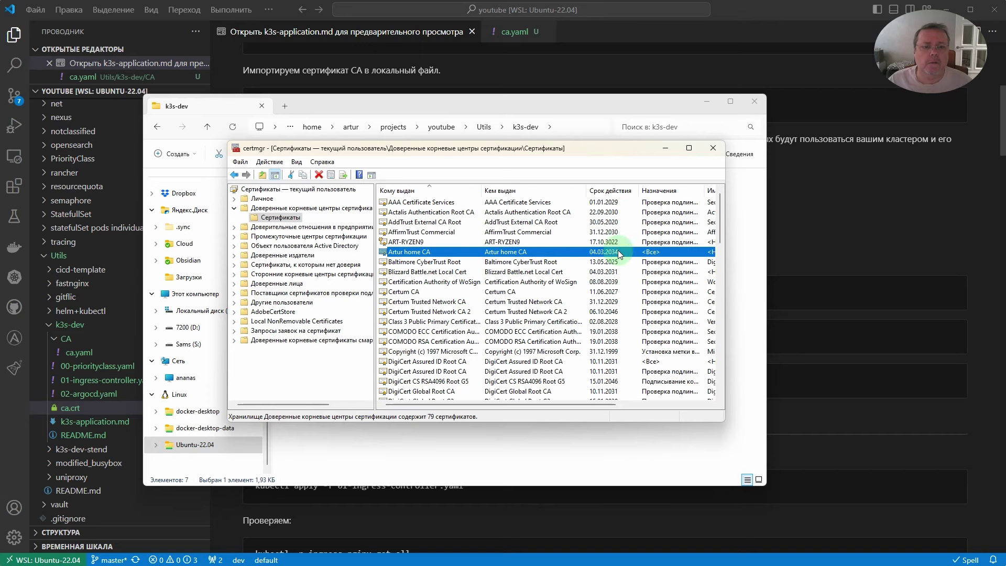
{"action": "double_click", "coordinate": [458, 252]}
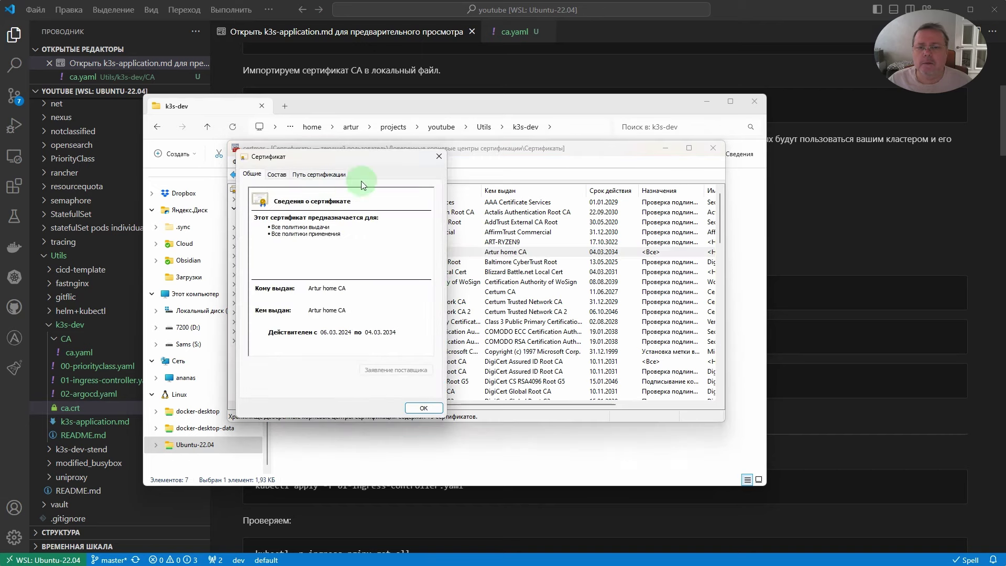
{"action": "left_click", "coordinate": [439, 156]}
{"action": "left_click", "coordinate": [709, 150]}
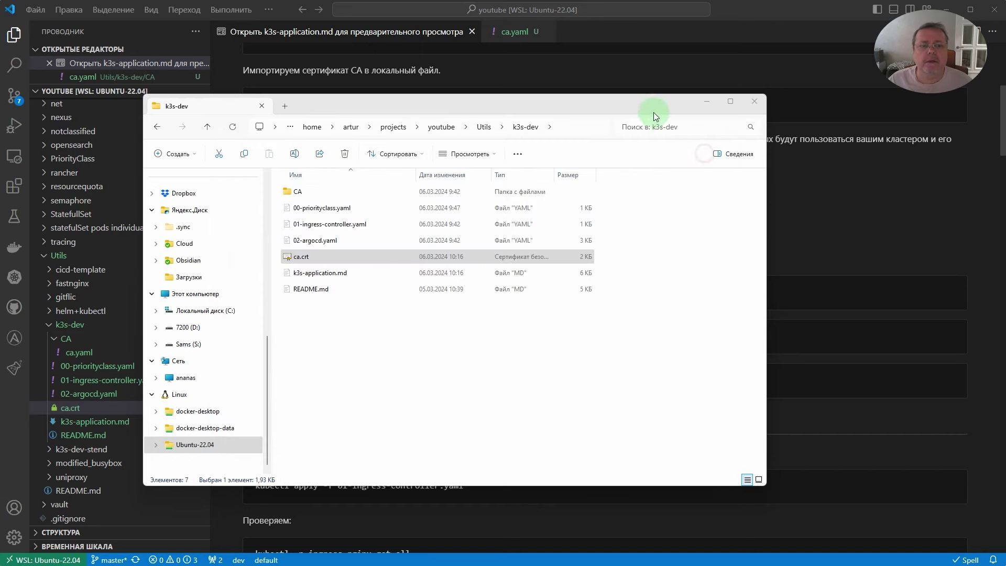
{"action": "left_click", "coordinate": [754, 103]}
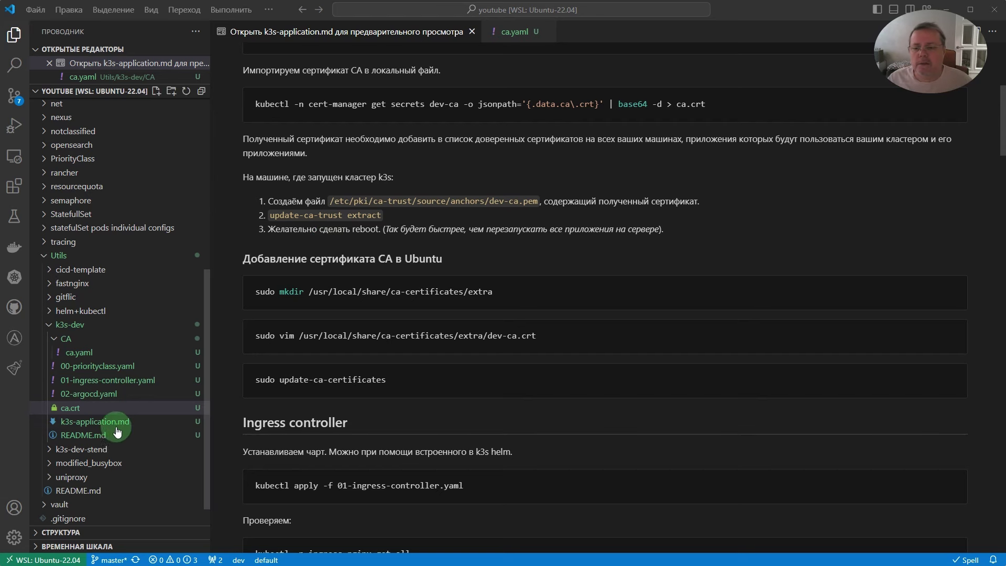
- Switch to Yandex Browser and search the web for "kubernetes ingress controller"
{"action": "left_click", "coordinate": [445, 404]}
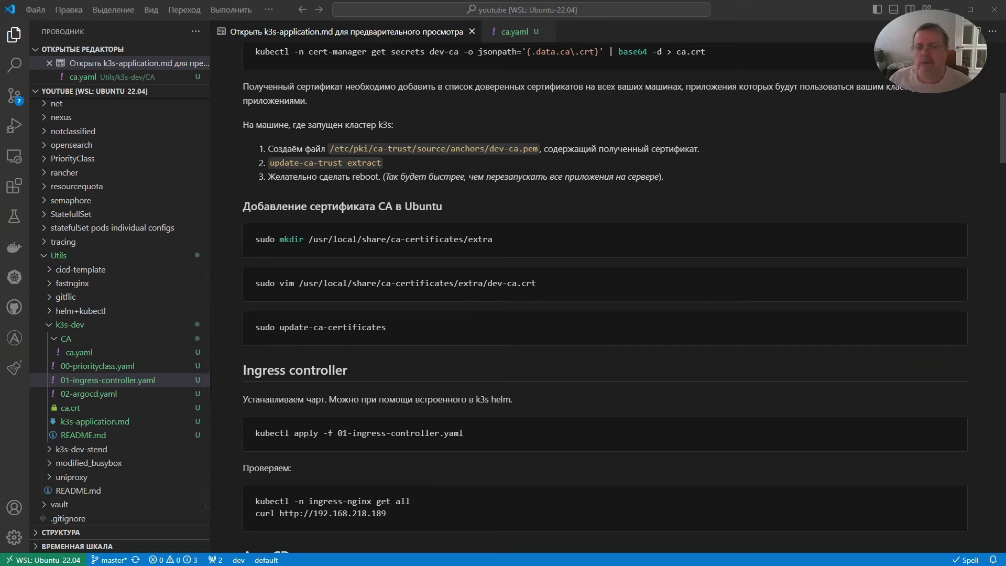
{"action": "key", "text": "alt+Tab"}
{"action": "left_click", "coordinate": [282, 36]}
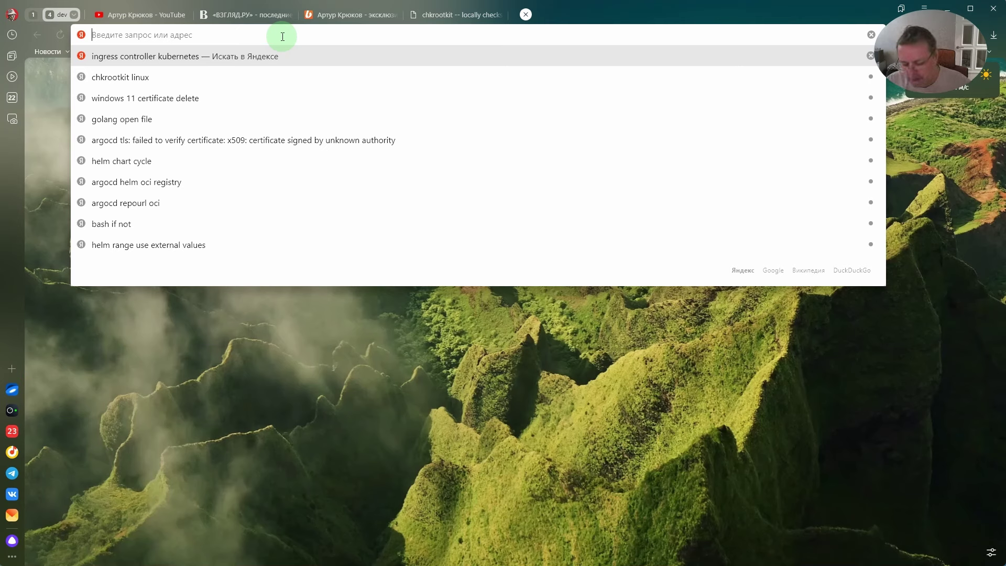
{"action": "type", "text": "kubern"}
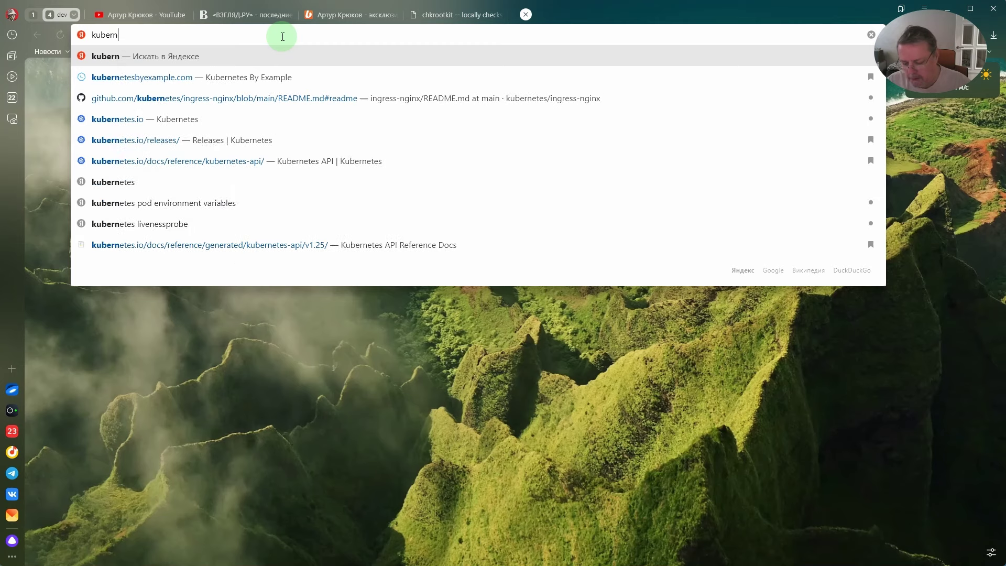
{"action": "type", "text": "etes inf"}
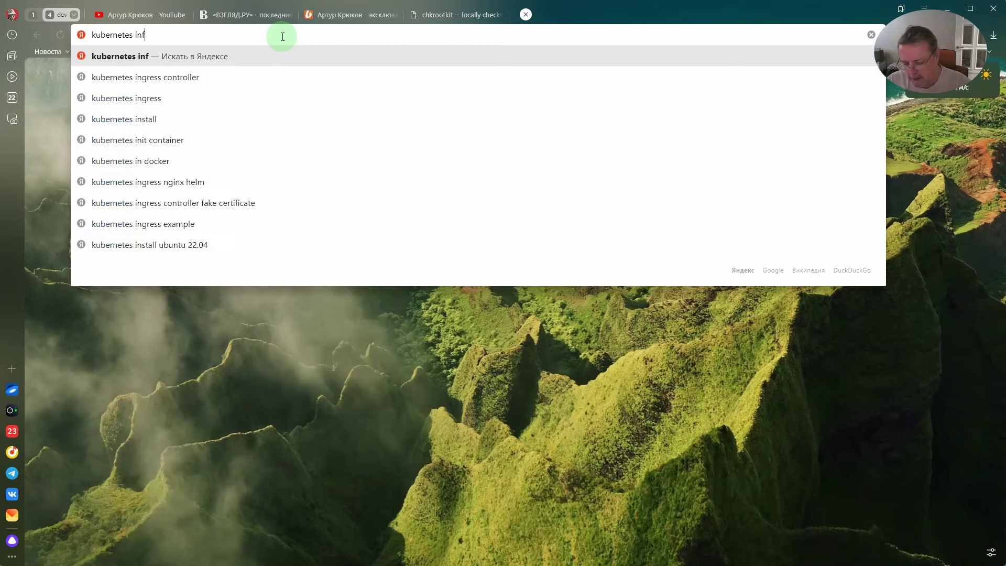
{"action": "key", "text": "BackSpace"}
{"action": "type", "text": "gress"}
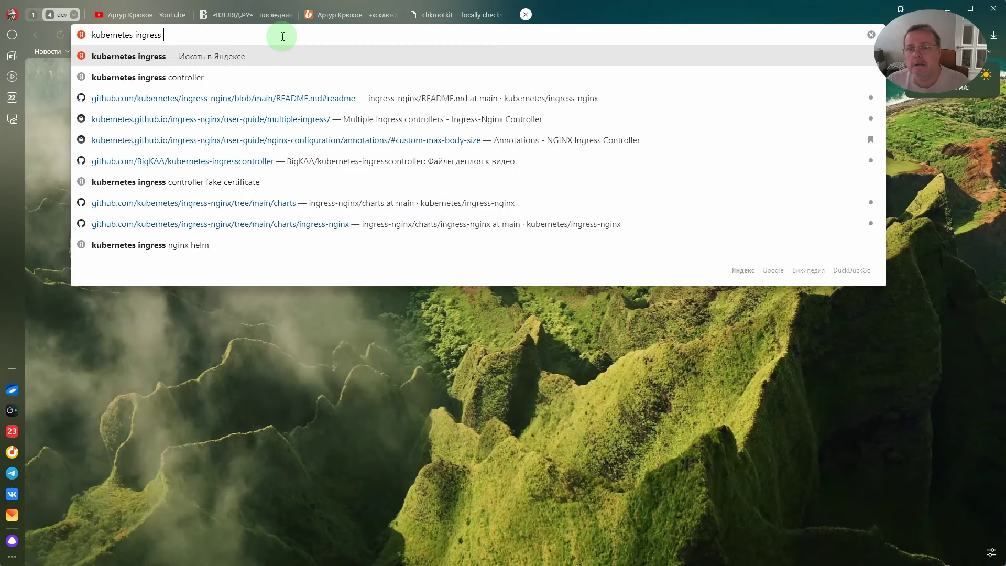
{"action": "key", "text": "Return"}
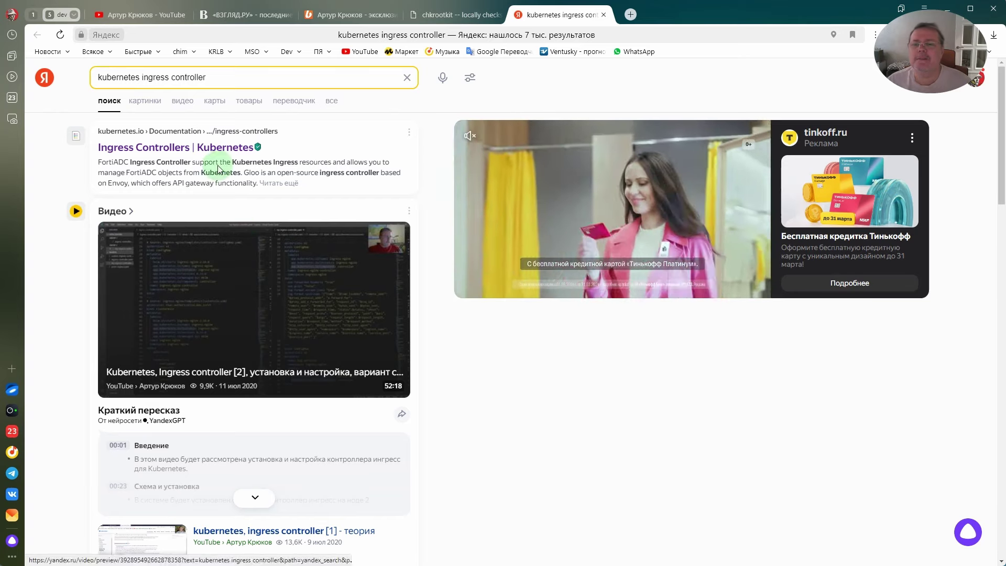
- Go from the kubernetes.io Ingress Controllers page to the nginx controller's GitHub repository and open its charts/ingress-nginx folder
{"action": "left_click", "coordinate": [178, 148]}
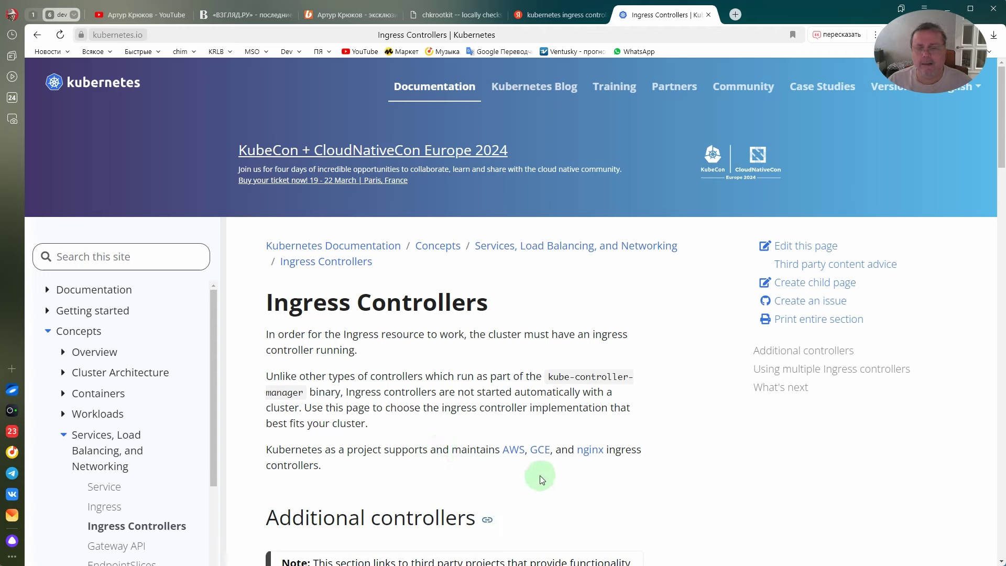
{"action": "left_click", "coordinate": [591, 458]}
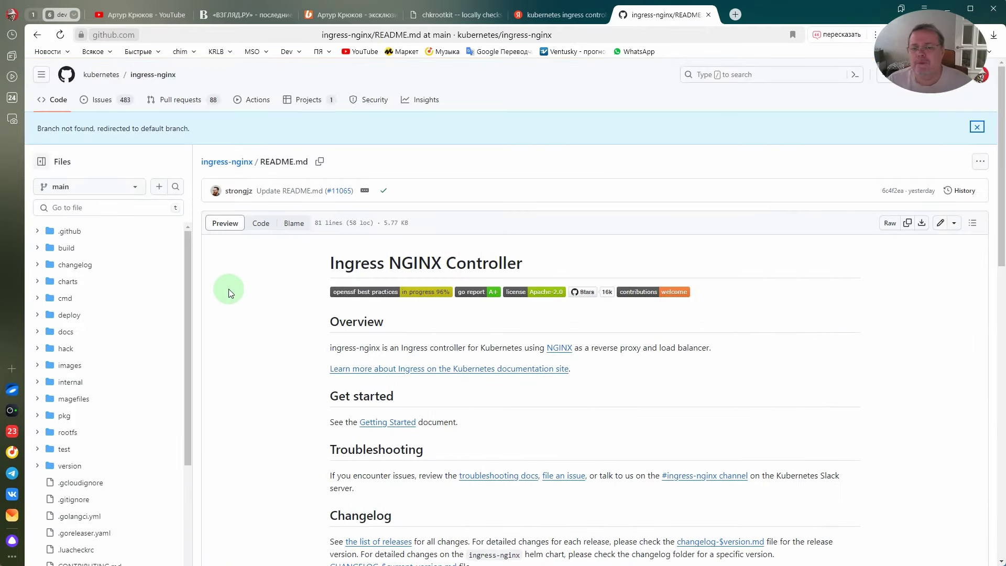
{"action": "left_click", "coordinate": [44, 285]}
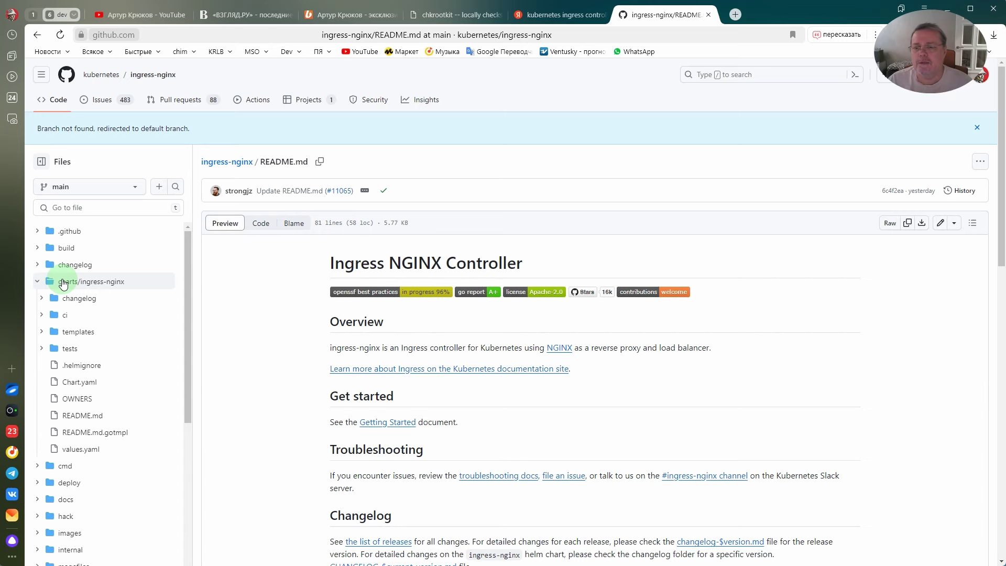
{"action": "left_click", "coordinate": [64, 284]}
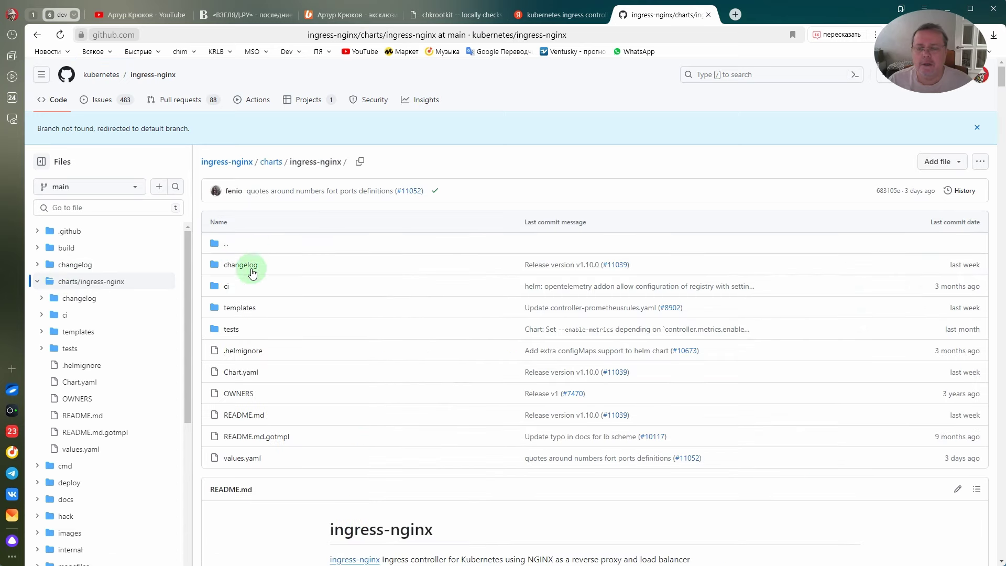
- Check the chart version in Chart.yaml and look through the chart's default settings in values.yaml
{"action": "left_click", "coordinate": [254, 375]}
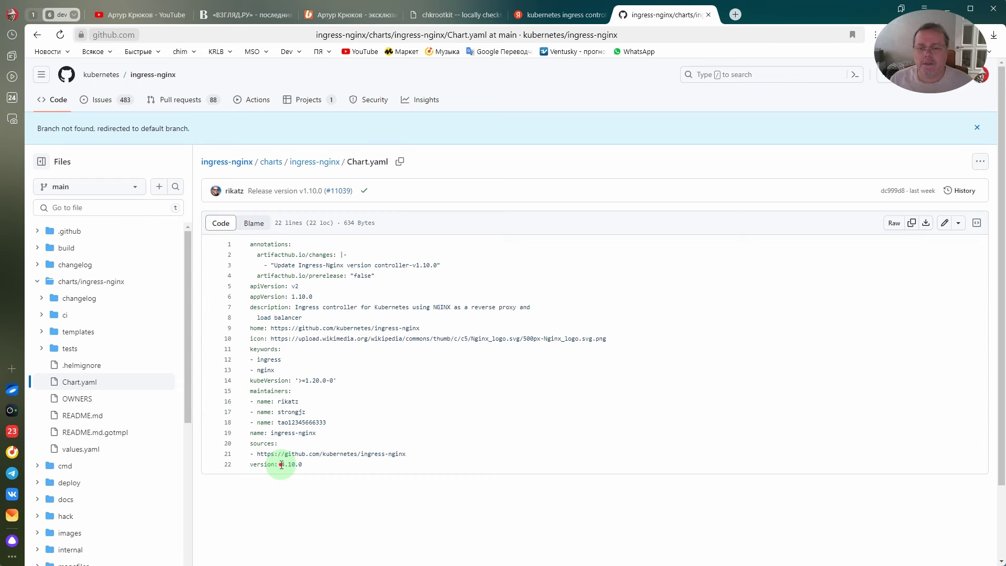
{"action": "left_click_drag", "start_coordinate": [281, 464], "coordinate": [316, 476]}
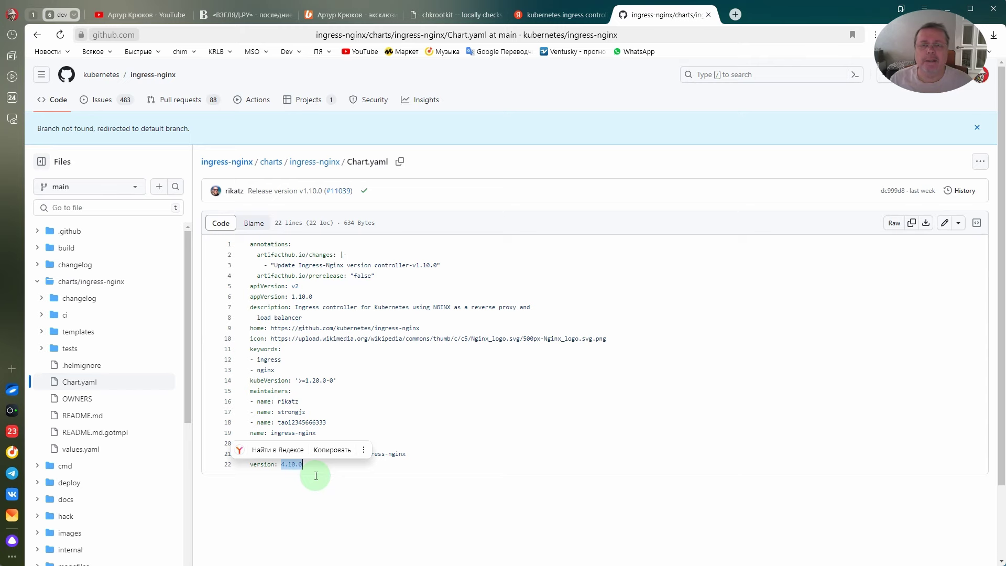
{"action": "left_click", "coordinate": [83, 452]}
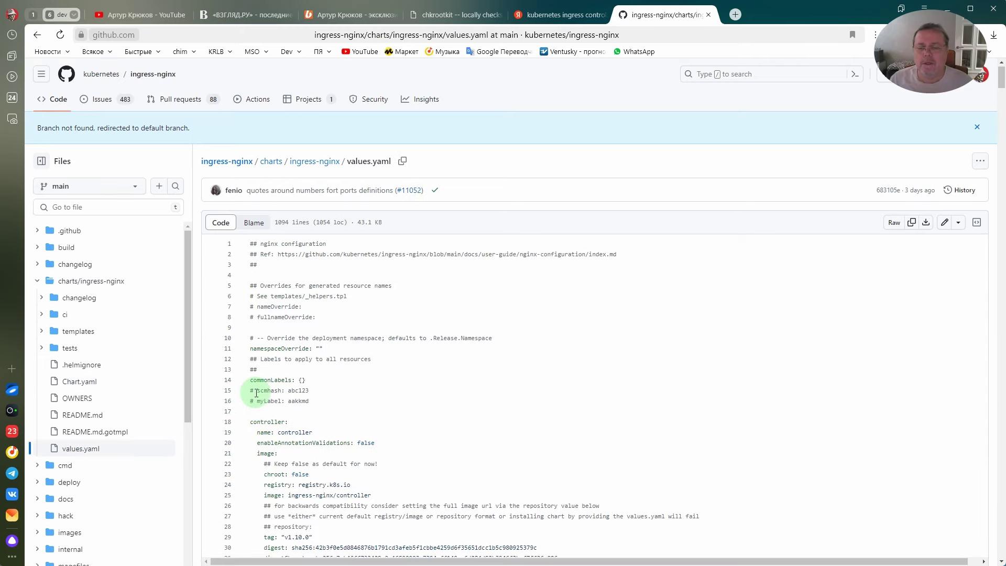
{"action": "scroll", "coordinate": [257, 393], "scroll_direction": "down", "scroll_amount": 5}
{"action": "scroll", "coordinate": [256, 393], "scroll_direction": "down", "scroll_amount": 5}
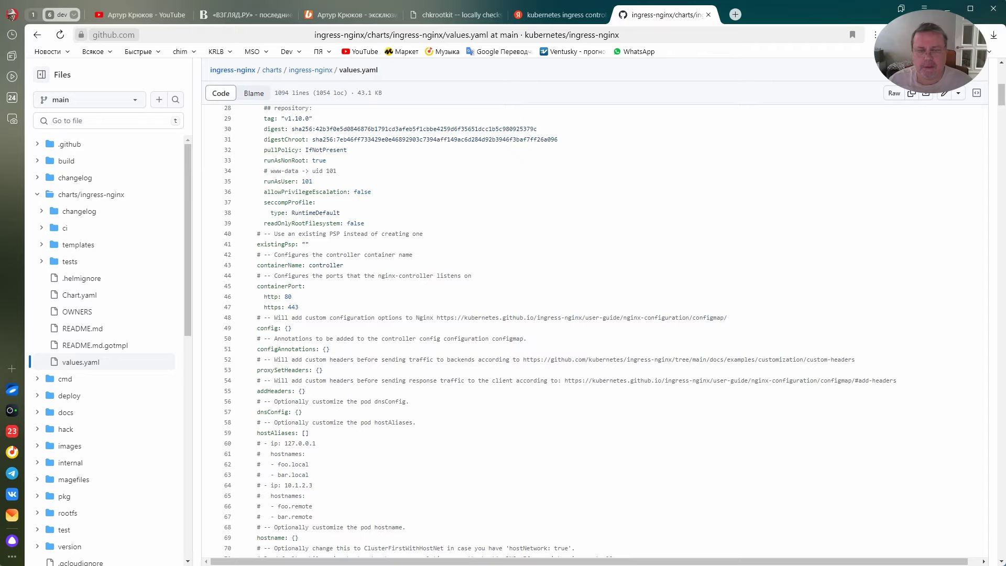
- Switch back to Visual Studio Code and open 01-ingress-controller.yaml from the Utils/k3s-dev folder
{"action": "key", "text": "alt+Tab"}
{"action": "left_click", "coordinate": [438, 383]}
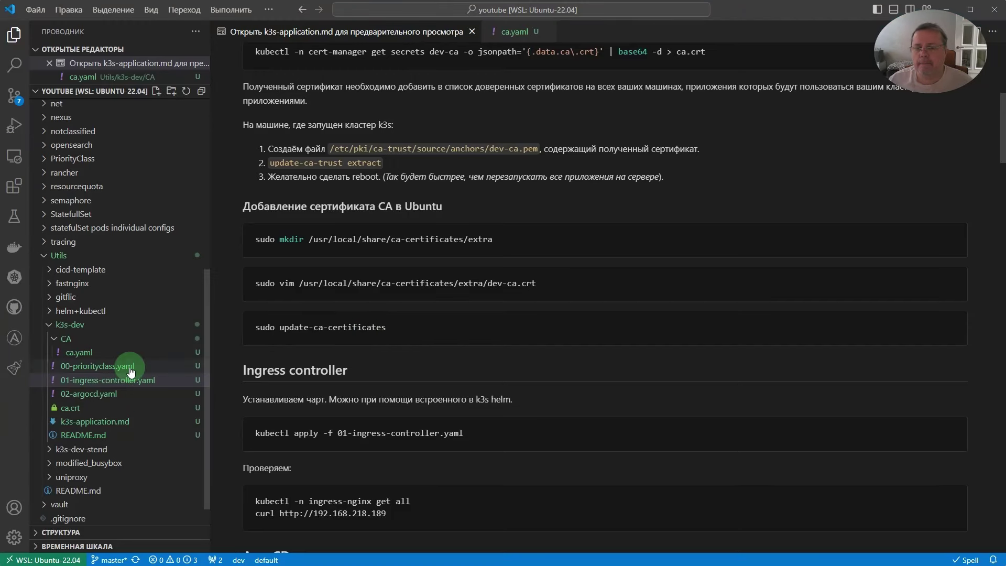
{"action": "double_click", "coordinate": [118, 388]}
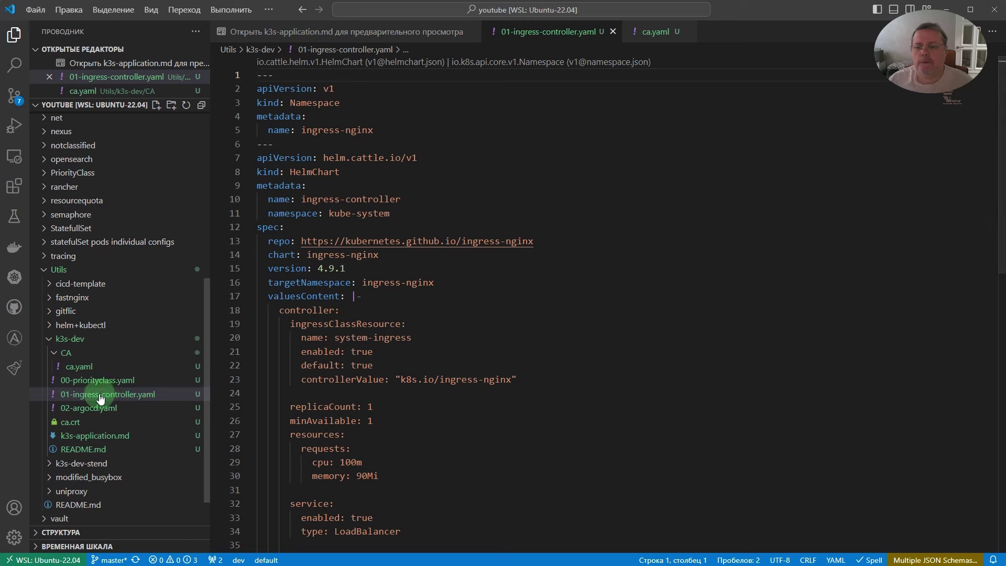
- Switch to Yandex Browser, check the ingress-nginx chart version in Chart.yaml on GitHub, and return to Visual Studio Code
{"action": "left_click", "coordinate": [324, 130]}
{"action": "left_click", "coordinate": [323, 172]}
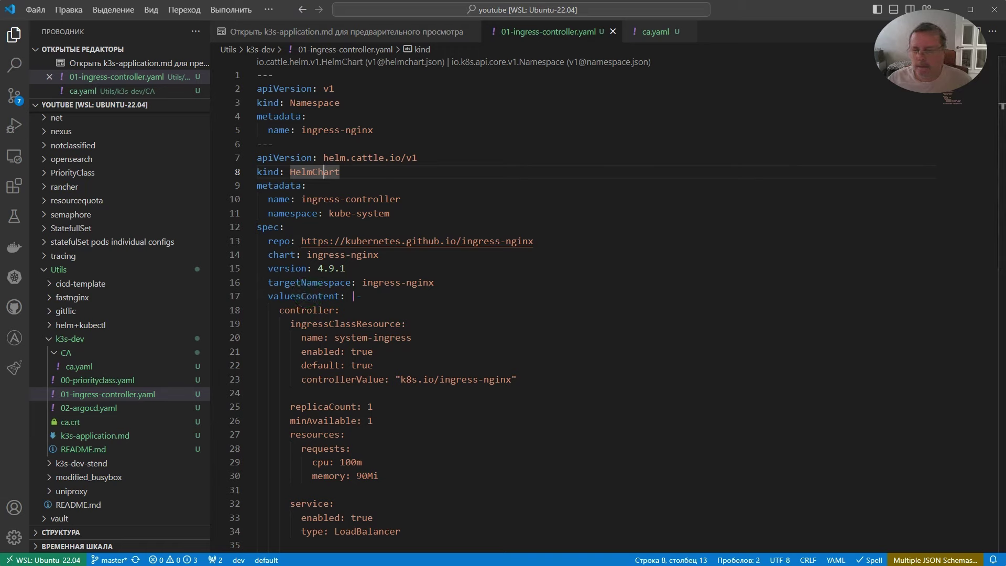
{"action": "key", "text": "alt+Tab"}
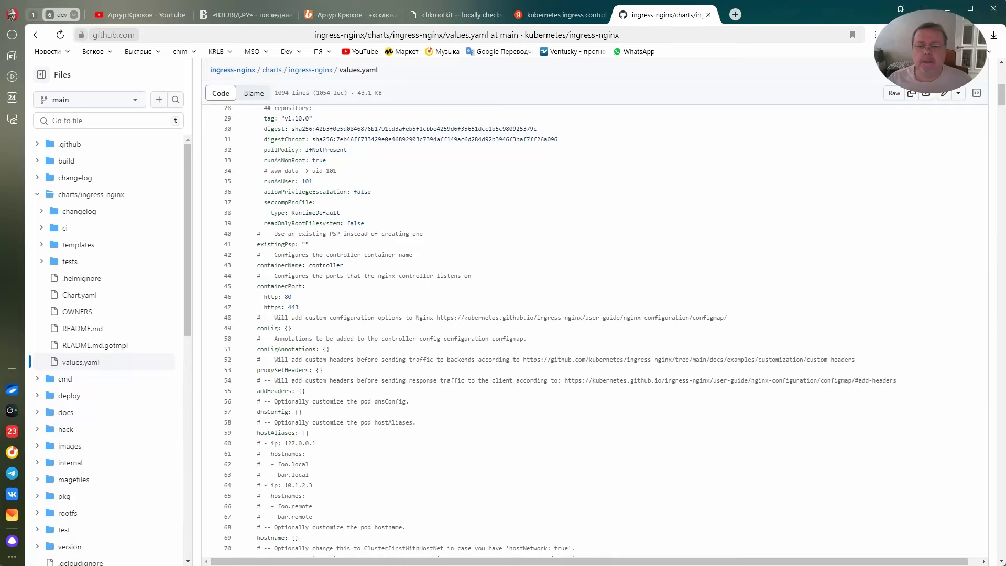
{"action": "left_click", "coordinate": [77, 300]}
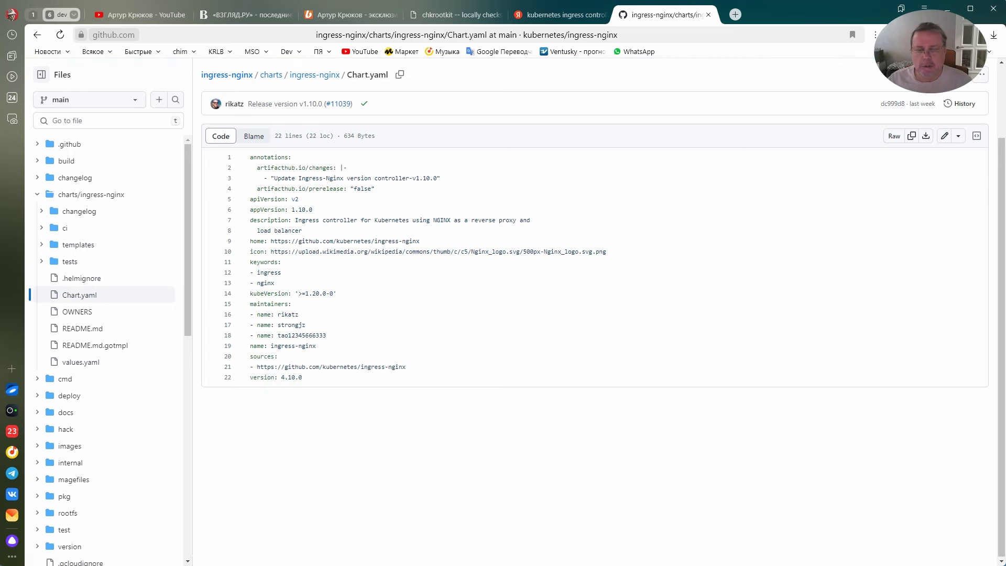
{"action": "key", "text": "alt+Tab"}
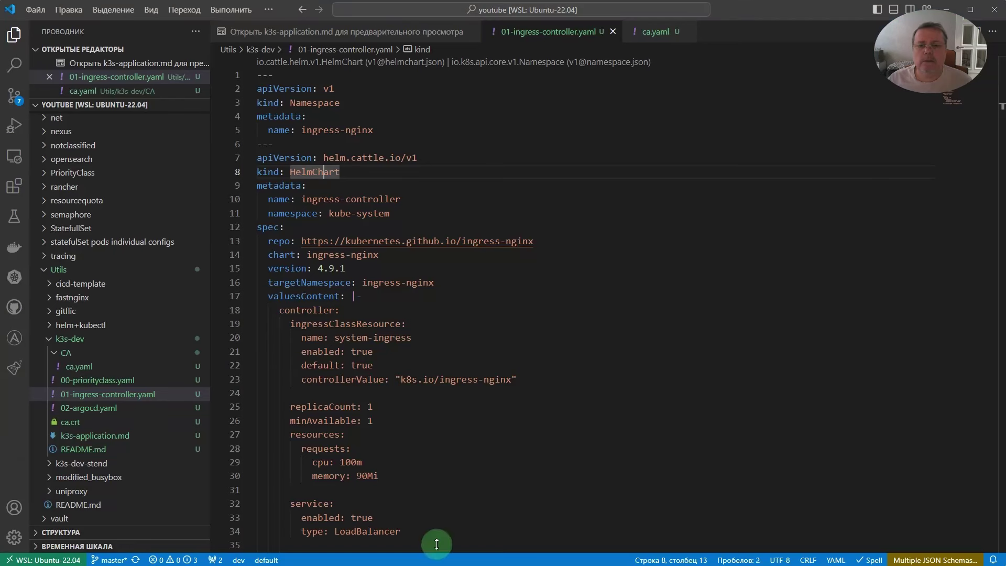
- Set the HelmChart's version to 4.10.0 in 01-ingress-controller.yaml
{"action": "left_click", "coordinate": [331, 268]}
{"action": "key", "text": "Delete"}
{"action": "key", "text": "Delete"}
{"action": "key", "text": "Delete"}
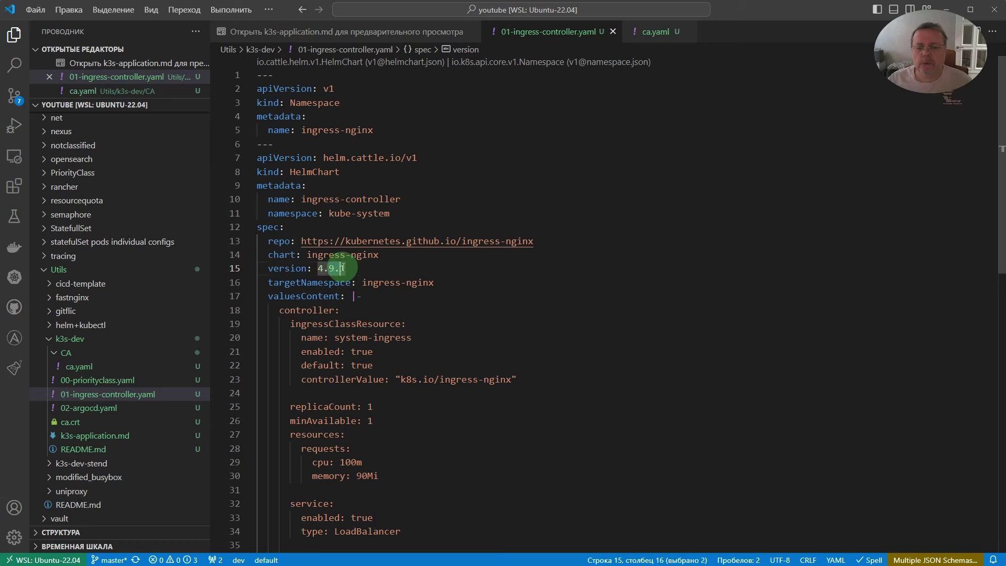
{"action": "type", "text": "10"}
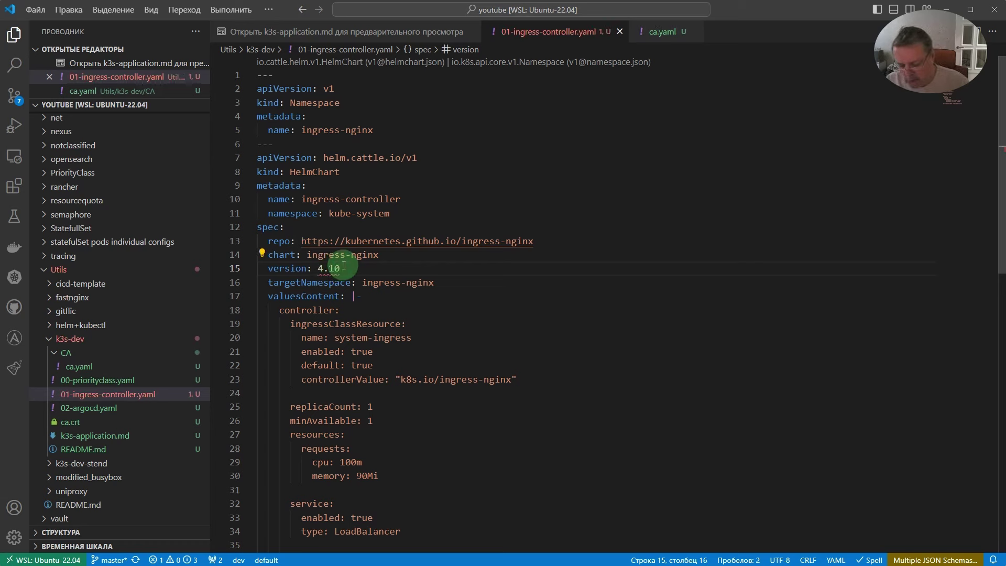
{"action": "type", "text": ".0"}
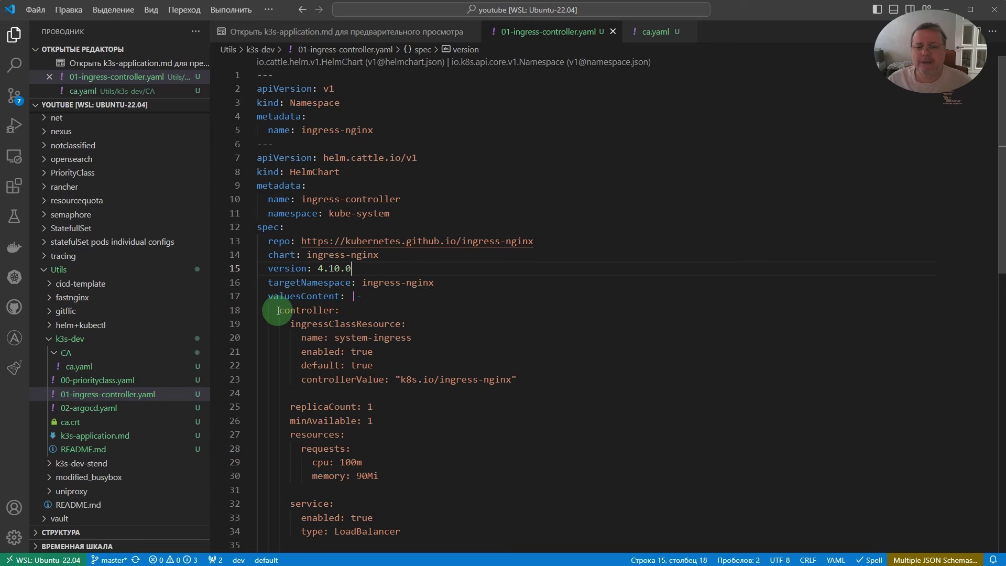
- Review the ingress controller manifest, from the valuesContent settings back up to the Namespace definition
{"action": "scroll", "coordinate": [278, 310], "scroll_direction": "down", "scroll_amount": 6}
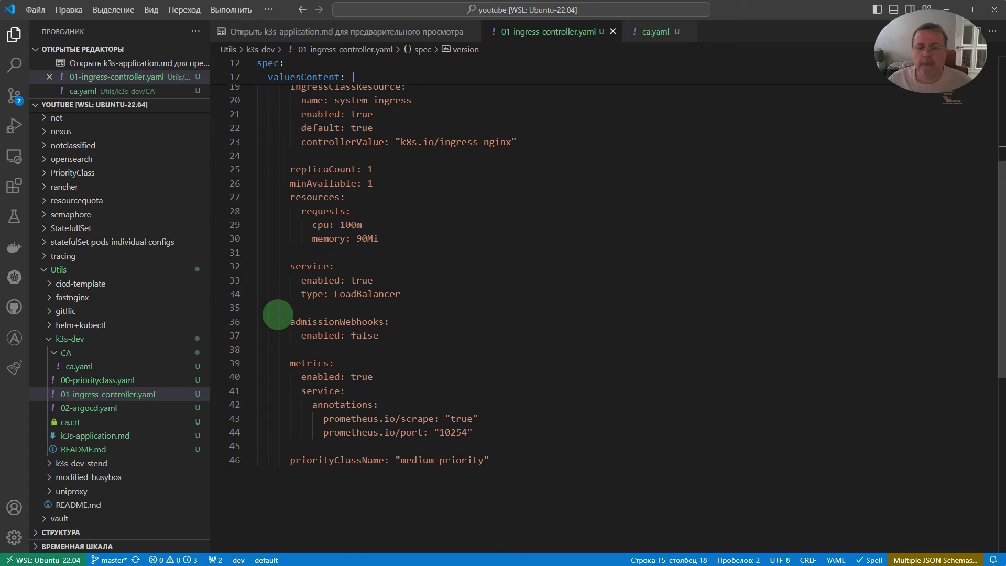
{"action": "scroll", "coordinate": [279, 314], "scroll_direction": "up", "scroll_amount": 2}
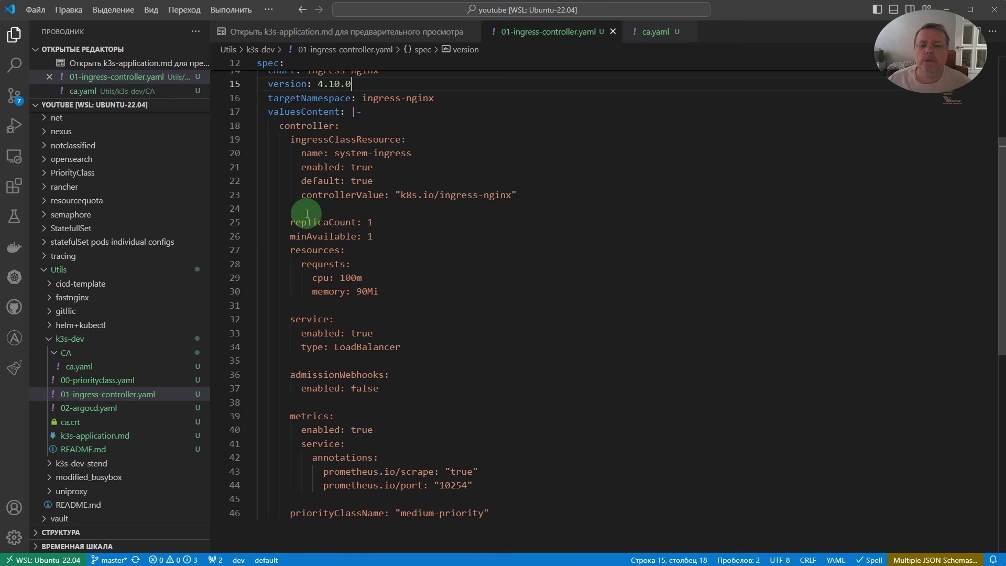
{"action": "scroll", "coordinate": [292, 221], "scroll_direction": "up", "scroll_amount": 2}
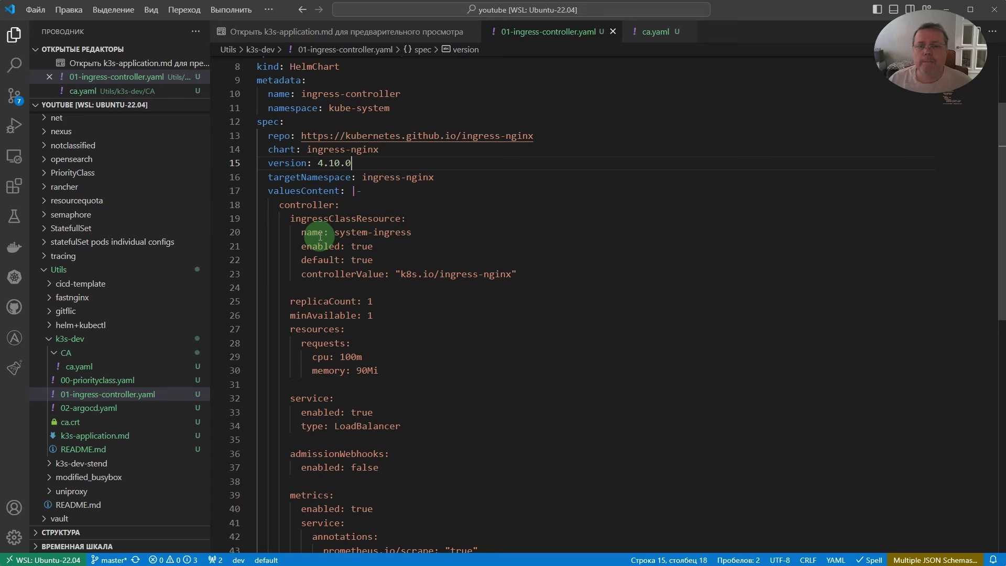
{"action": "scroll", "coordinate": [302, 244], "scroll_direction": "down", "scroll_amount": 1}
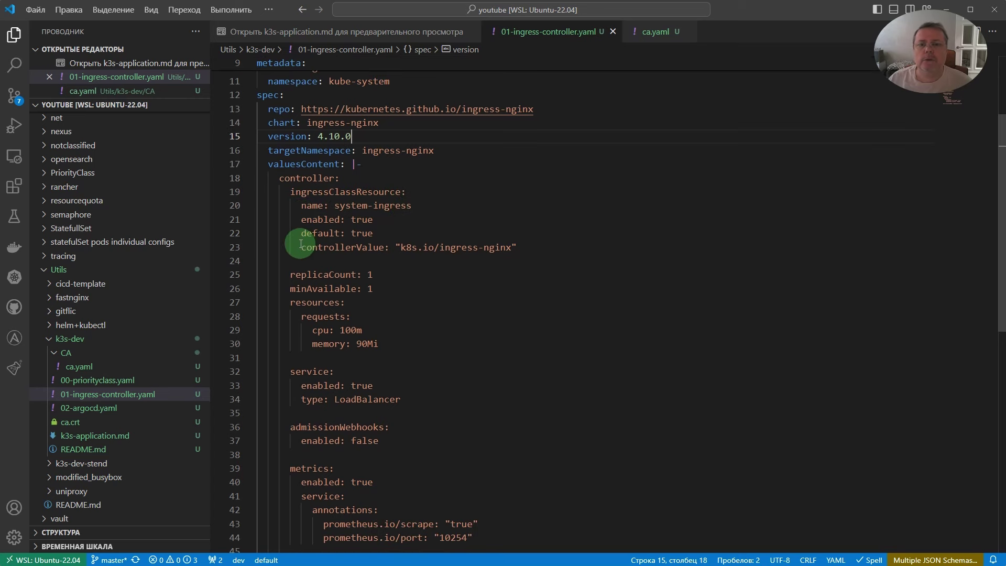
{"action": "scroll", "coordinate": [301, 244], "scroll_direction": "up", "scroll_amount": 2}
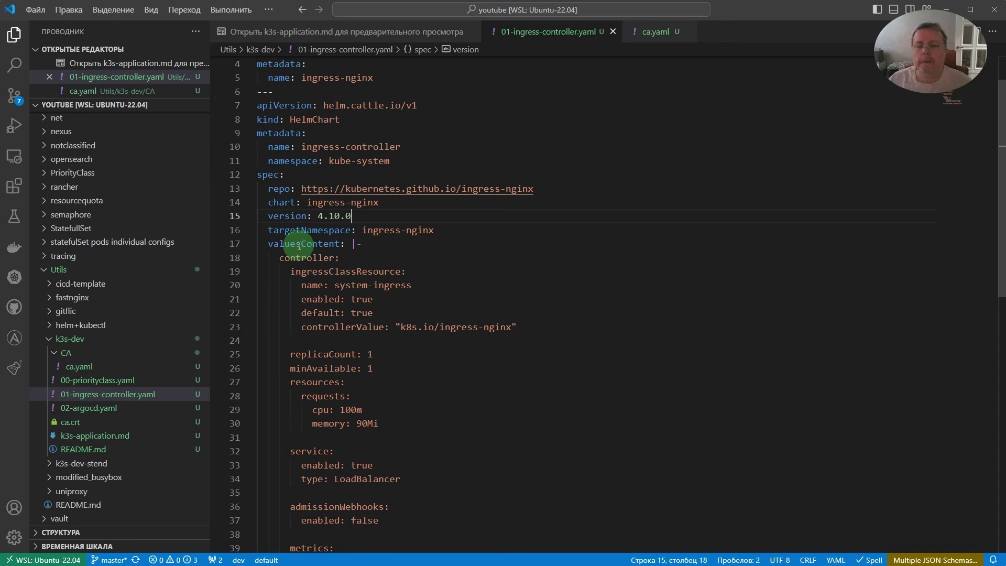
{"action": "scroll", "coordinate": [335, 142], "scroll_direction": "up", "scroll_amount": 2}
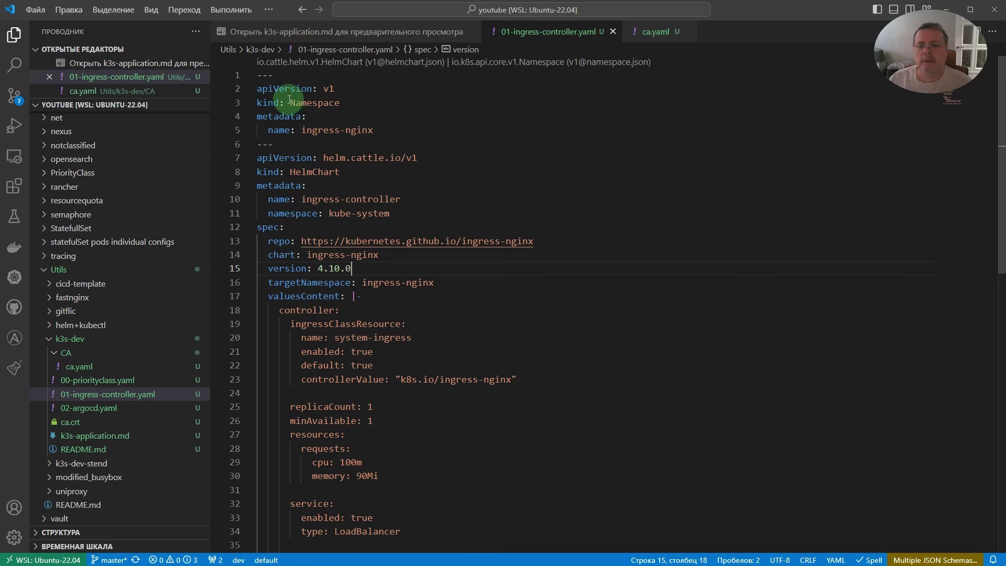
{"action": "mouse_move", "coordinate": [324, 95]}
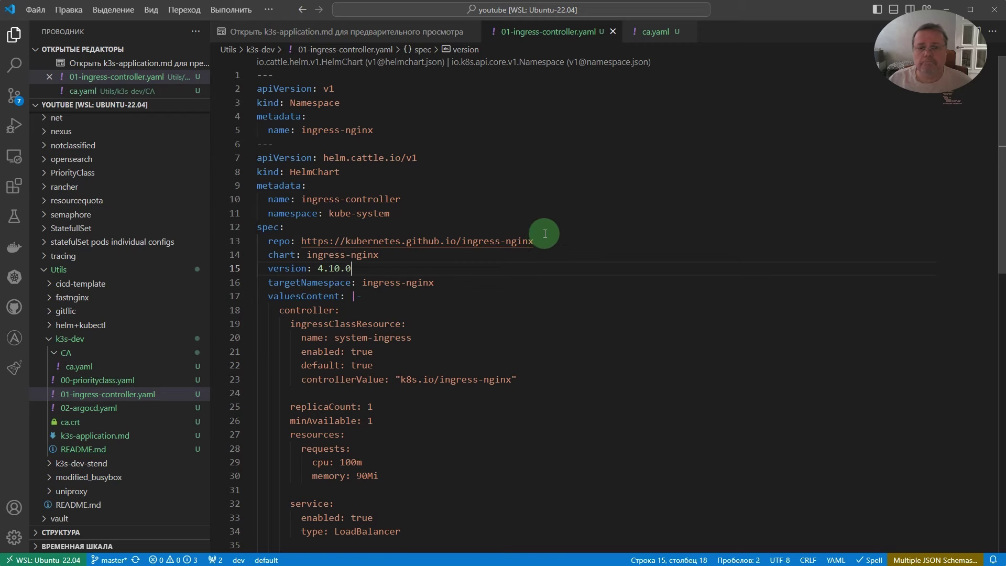
- Copy the command kubectl apply -f 01-ingress-controller.yaml from the k3s-application.md preview and run it in the terminal
{"action": "left_click", "coordinate": [382, 31]}
{"action": "scroll", "coordinate": [359, 357], "scroll_direction": "down", "scroll_amount": 1}
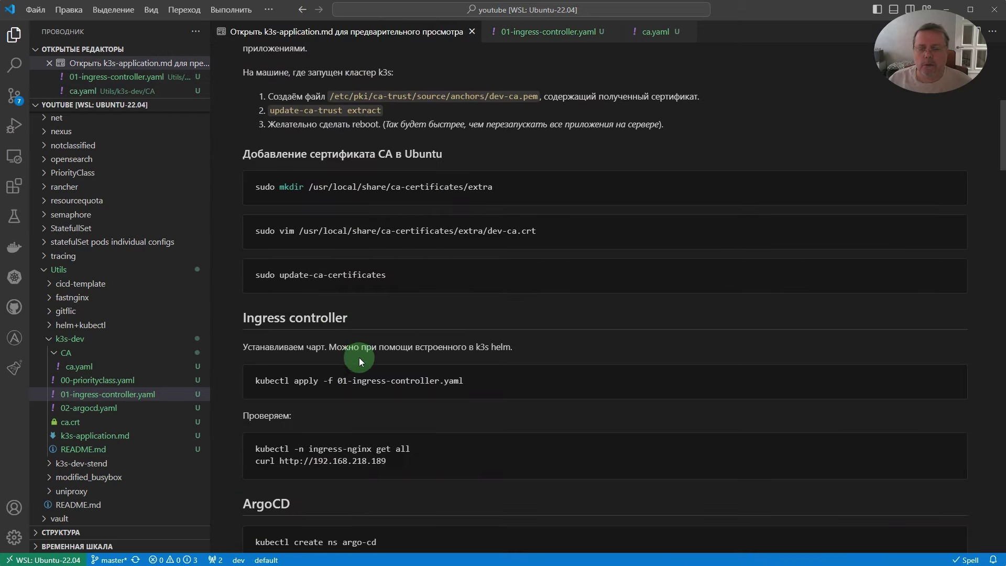
{"action": "left_click_drag", "start_coordinate": [255, 380], "coordinate": [463, 375]}
{"action": "key", "text": "ctrl+c"}
{"action": "key", "text": "ctrl+Tab"}
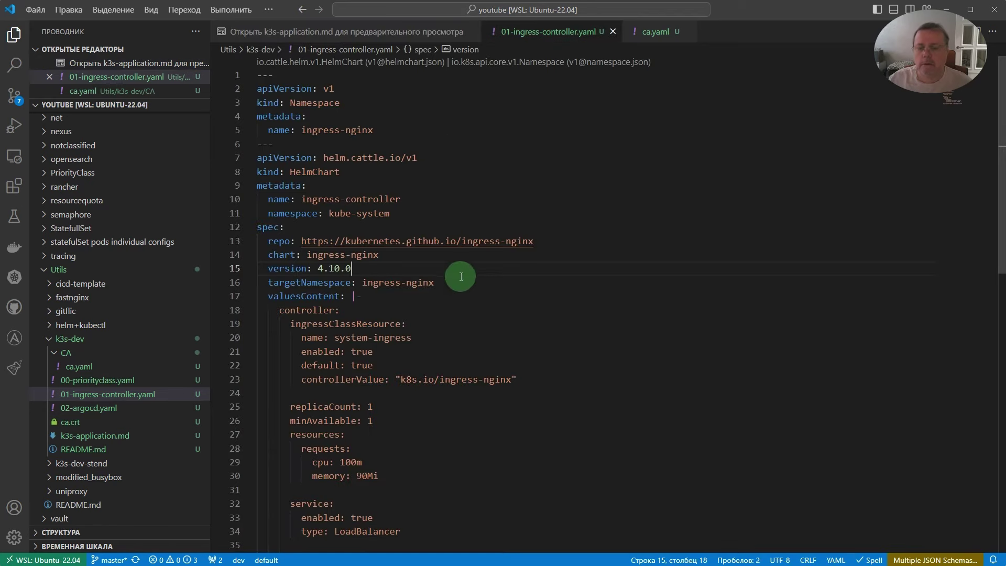
{"action": "key", "text": "ctrl+grave"}
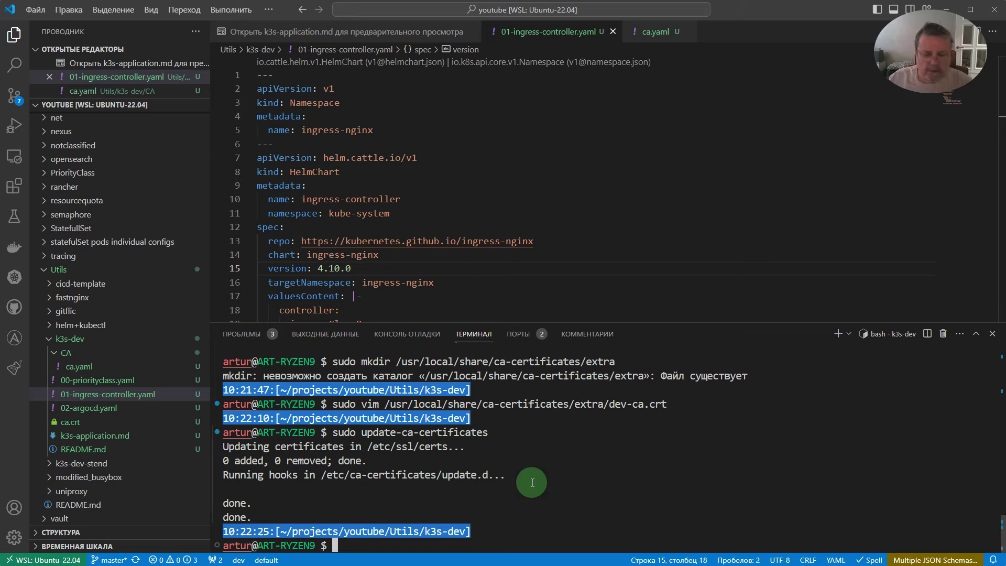
{"action": "key", "text": "ctrl+v"}
{"action": "key", "text": "Return"}
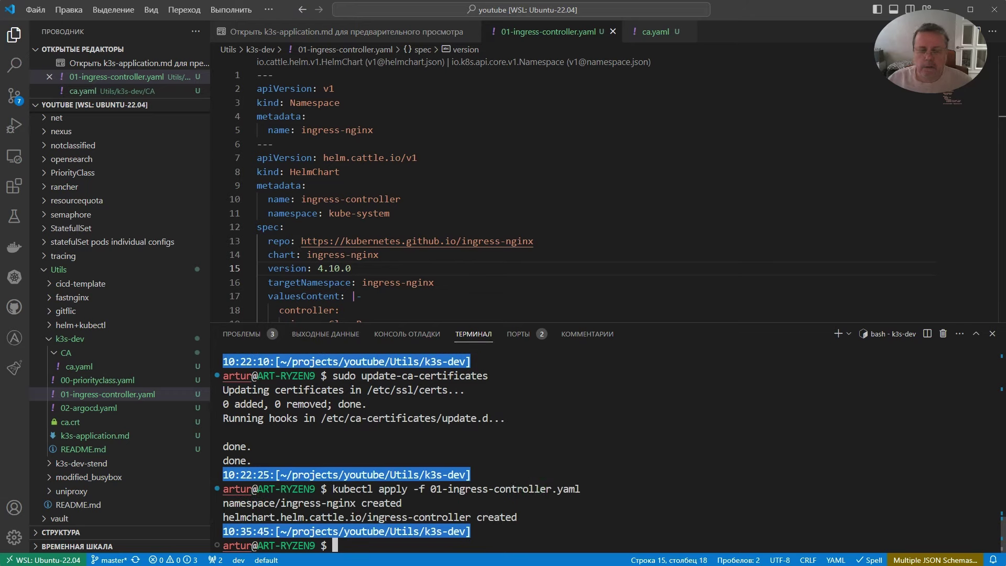
- Switch to Lens, close the dev-ca secret's details and filter the resources by the ingress-nginx namespace
{"action": "key", "text": "alt+Tab"}
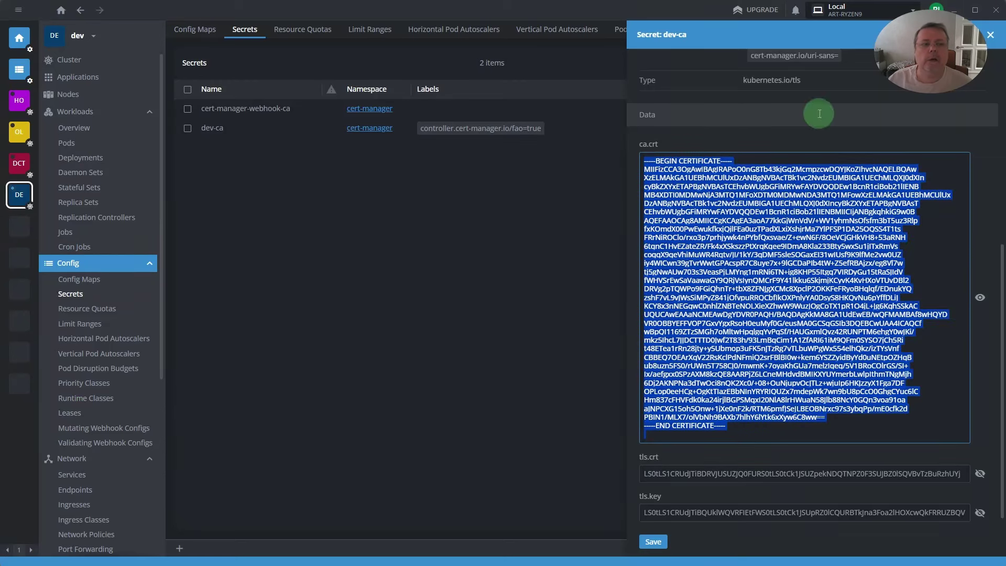
{"action": "left_click", "coordinate": [989, 36]}
{"action": "left_click", "coordinate": [857, 64]}
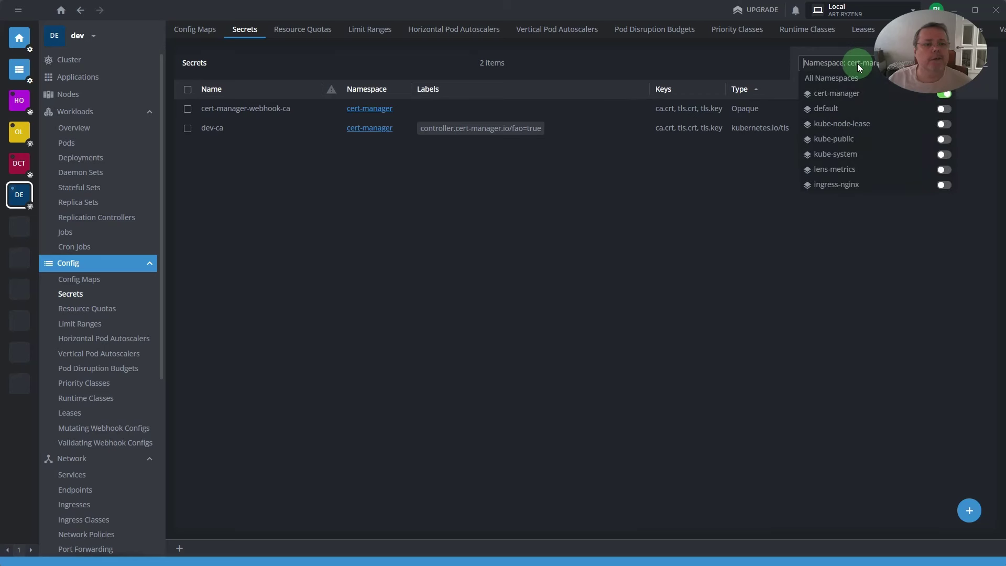
{"action": "left_click", "coordinate": [834, 138]}
{"action": "left_click", "coordinate": [838, 185]}
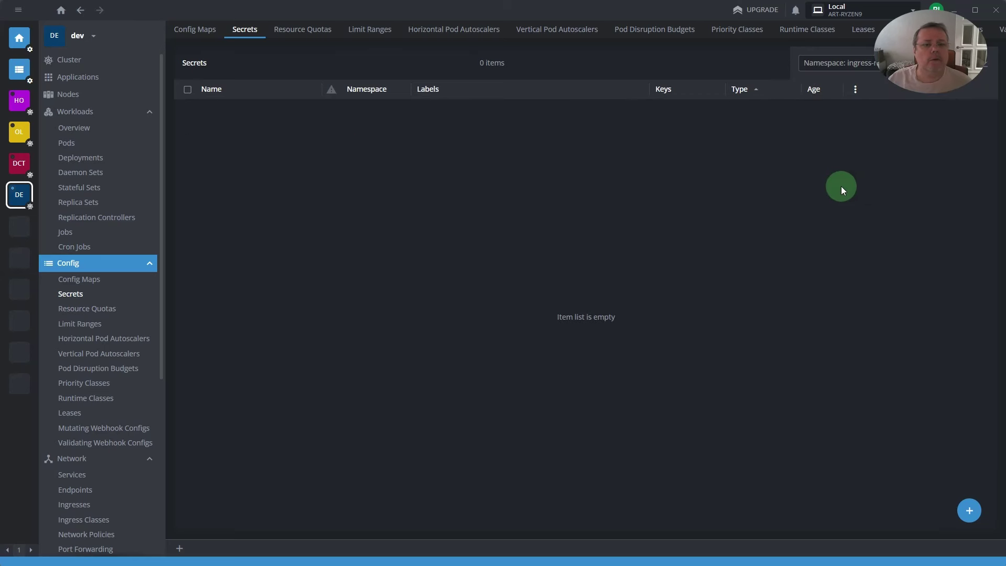
- Check the pods and deployments in the ingress-nginx namespace and expand the helm.cattle.io custom resources
{"action": "left_click", "coordinate": [82, 147]}
{"action": "left_click", "coordinate": [73, 147]}
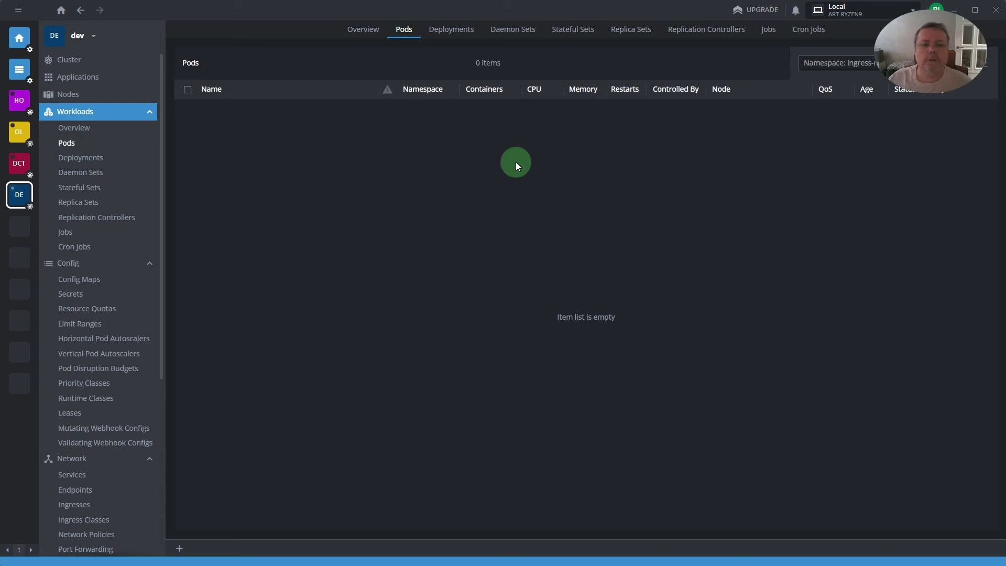
{"action": "left_click", "coordinate": [82, 158]}
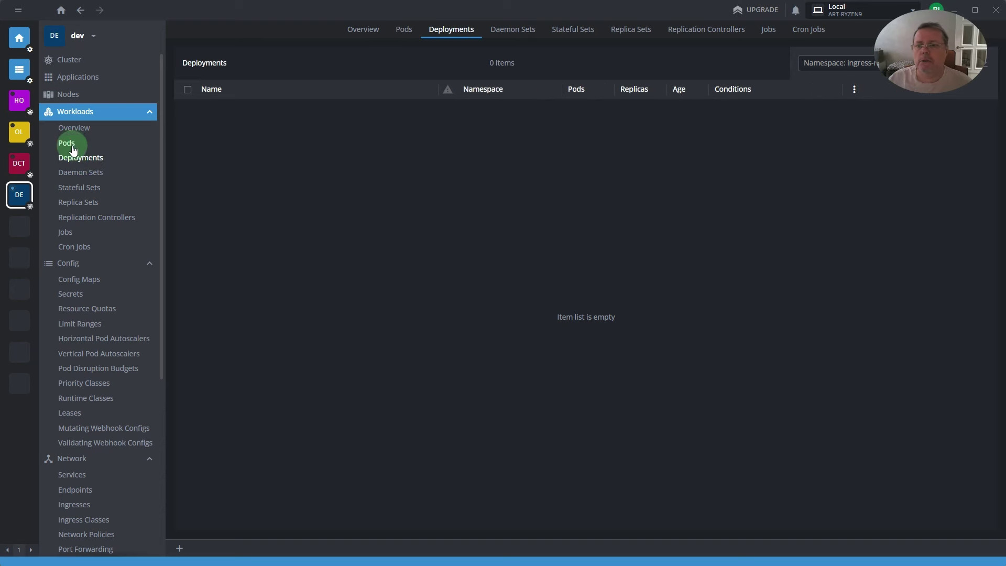
{"action": "left_click", "coordinate": [70, 144]}
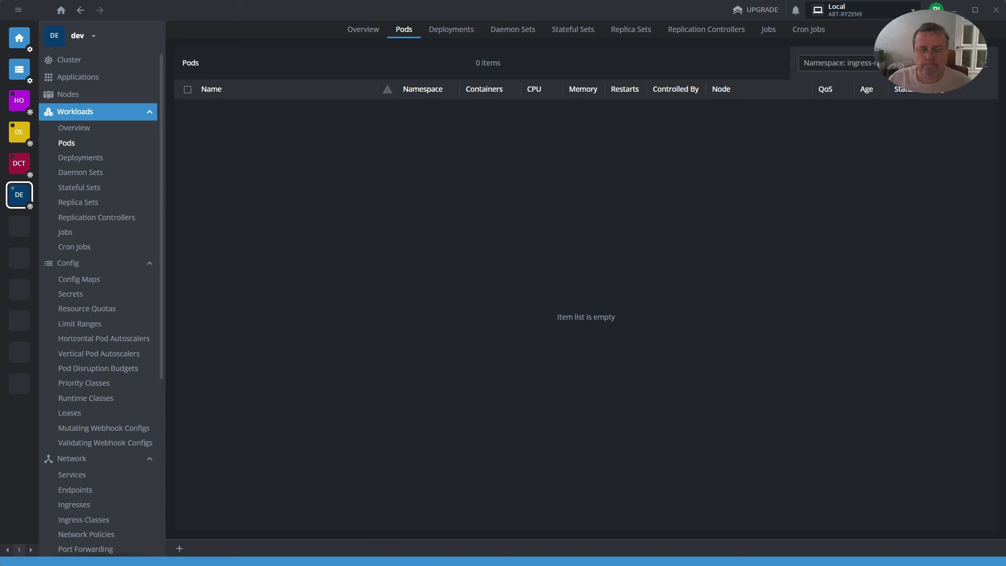
{"action": "scroll", "coordinate": [134, 454], "scroll_direction": "down", "scroll_amount": 5}
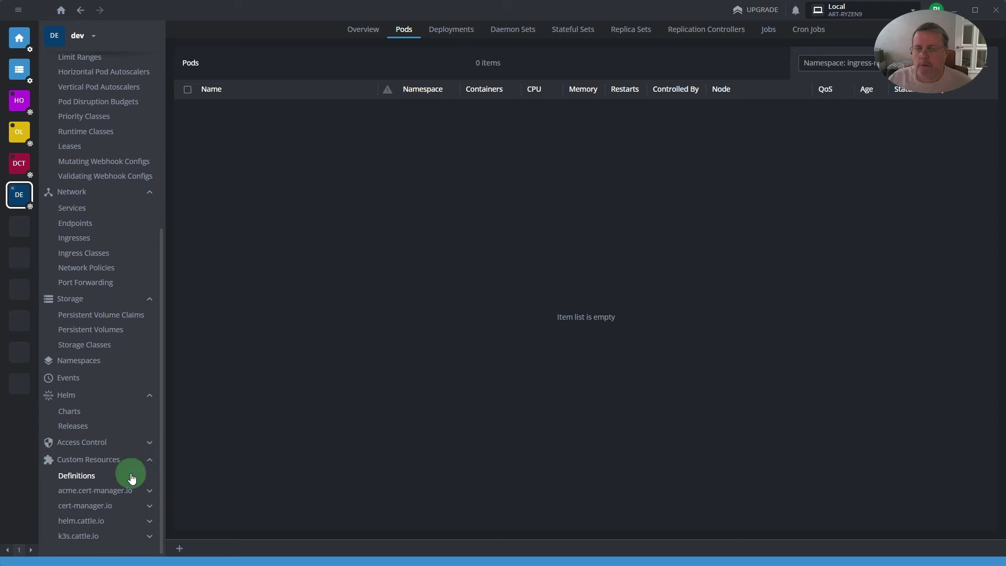
{"action": "left_click", "coordinate": [148, 521]}
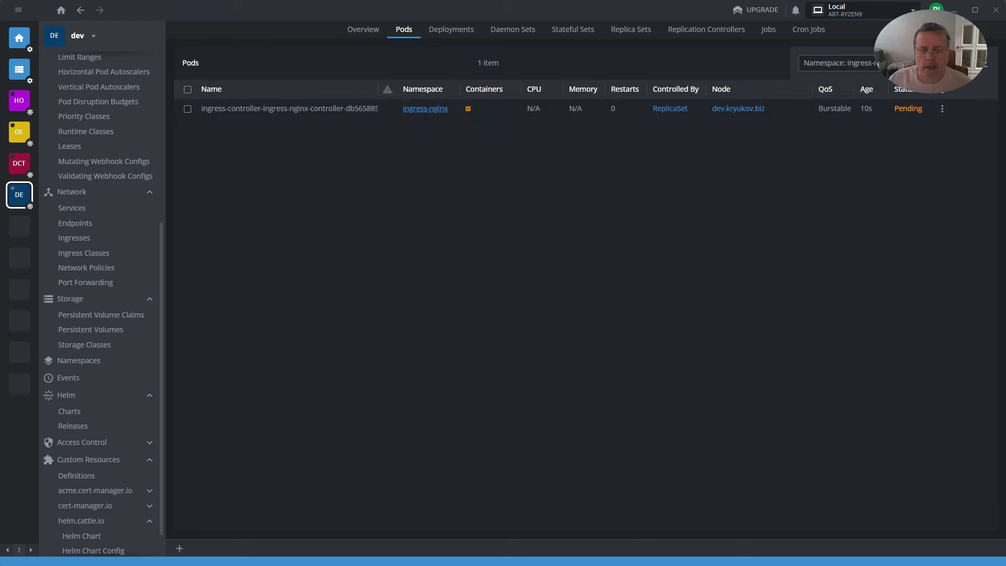
- Switch back to Visual Studio Code, hide the terminal and highlight the HelmChart's kube-system namespace value
{"action": "key", "text": "alt+Tab"}
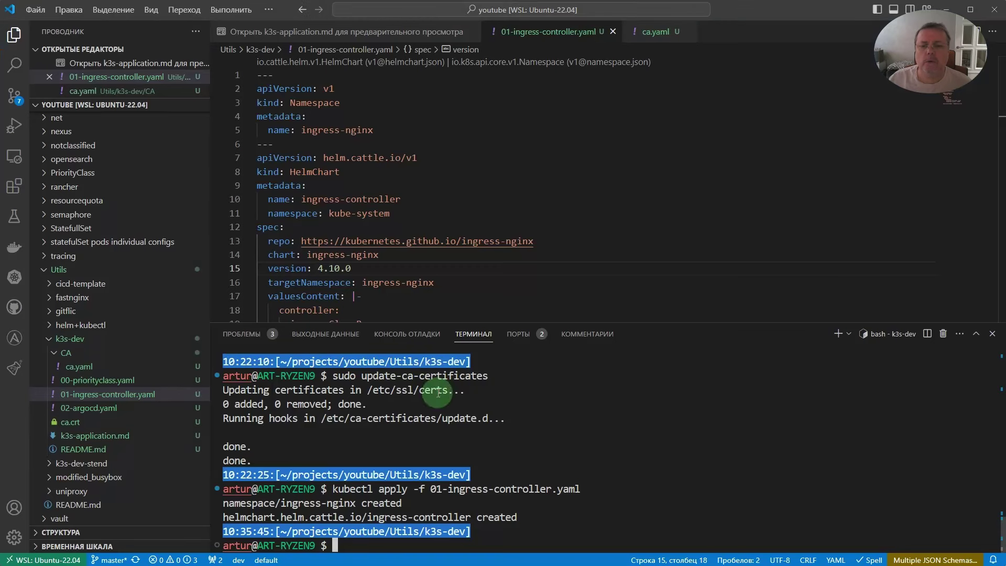
{"action": "left_click", "coordinate": [992, 335]}
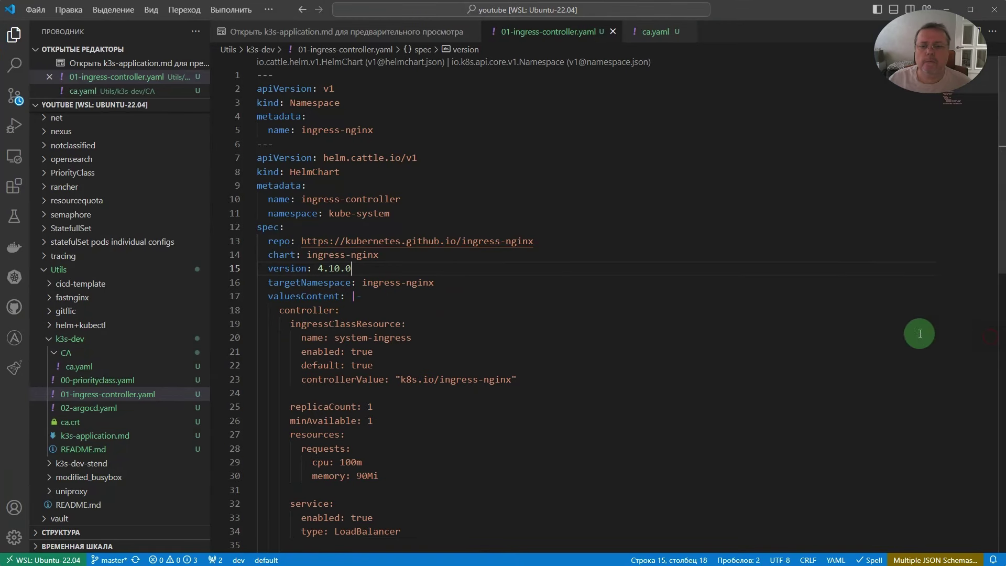
{"action": "left_click_drag", "start_coordinate": [328, 213], "coordinate": [390, 214]}
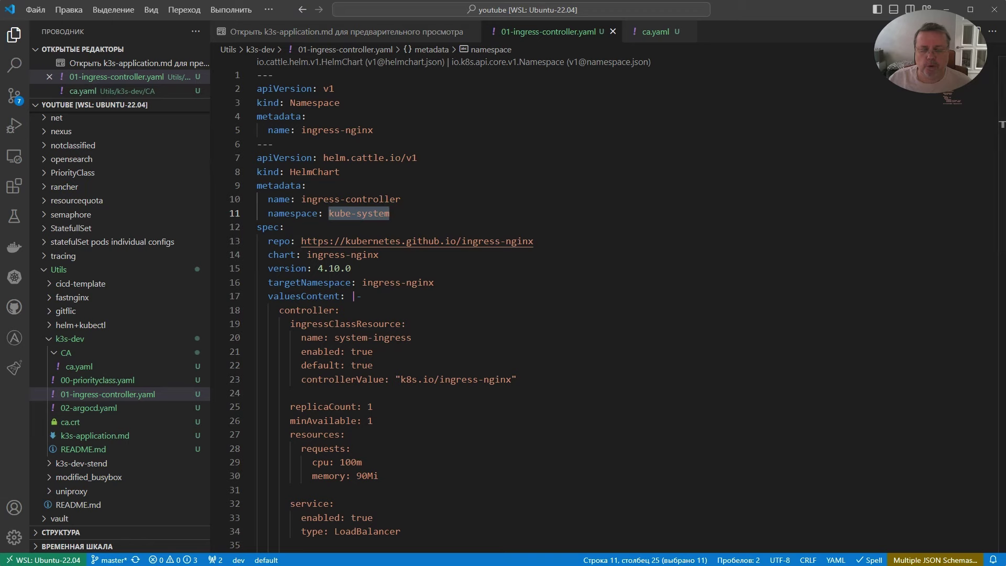
- Switch to Lens, filter the pods by the kube-system namespace and examine the helm-install-ingress-controller pod's logs for the Helm install command
{"action": "key", "text": "alt+Tab"}
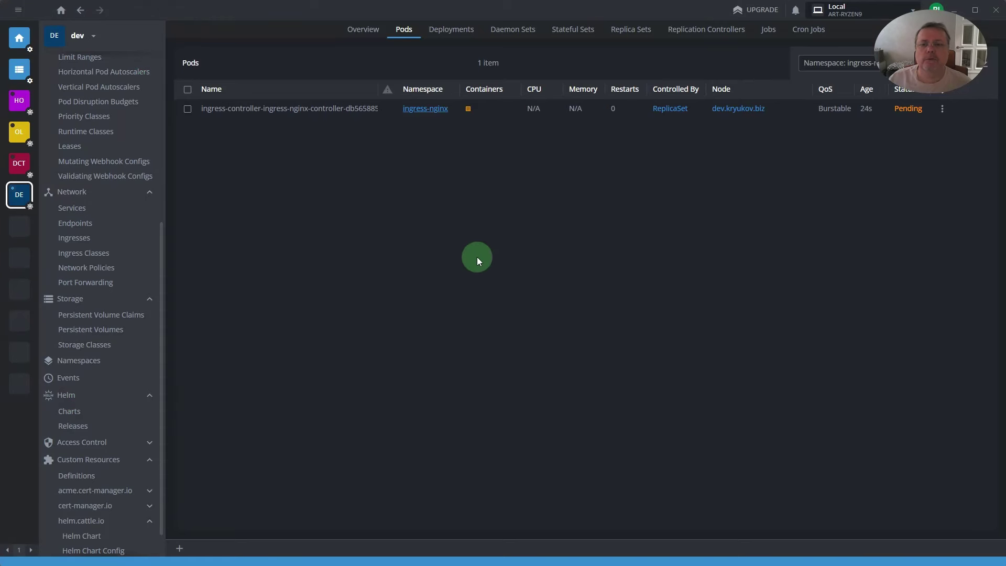
{"action": "left_click", "coordinate": [859, 67]}
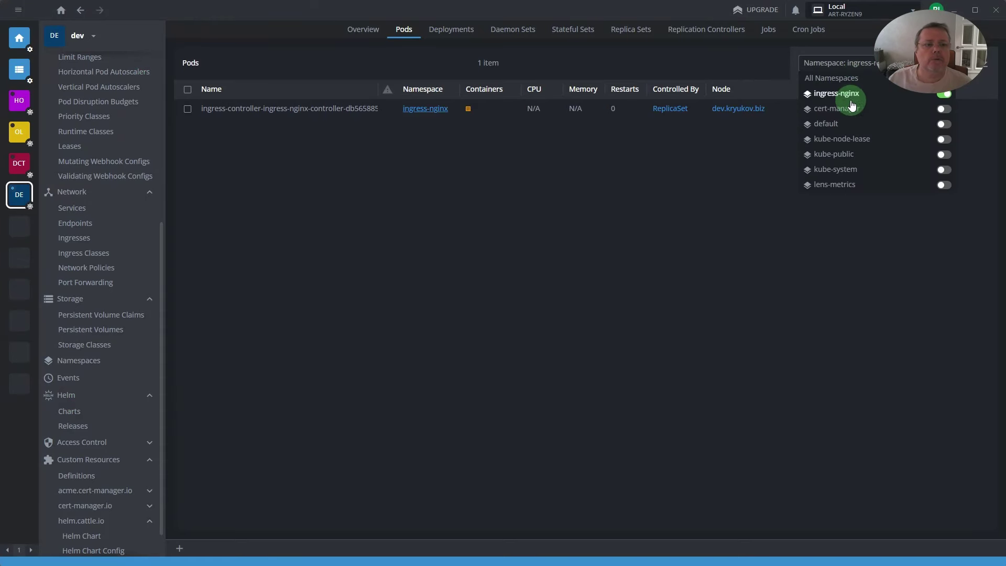
{"action": "left_click", "coordinate": [850, 172]}
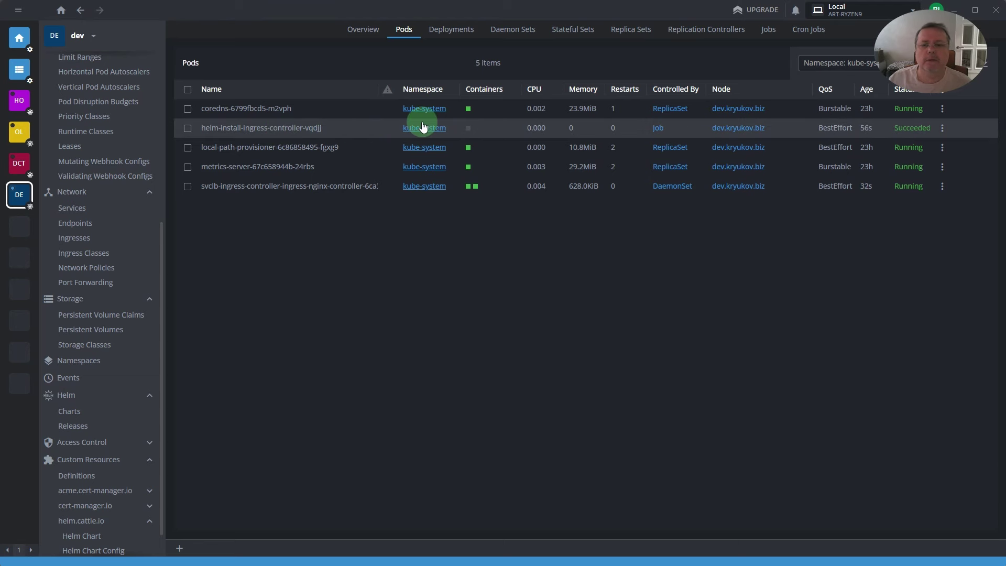
{"action": "left_click", "coordinate": [943, 129]}
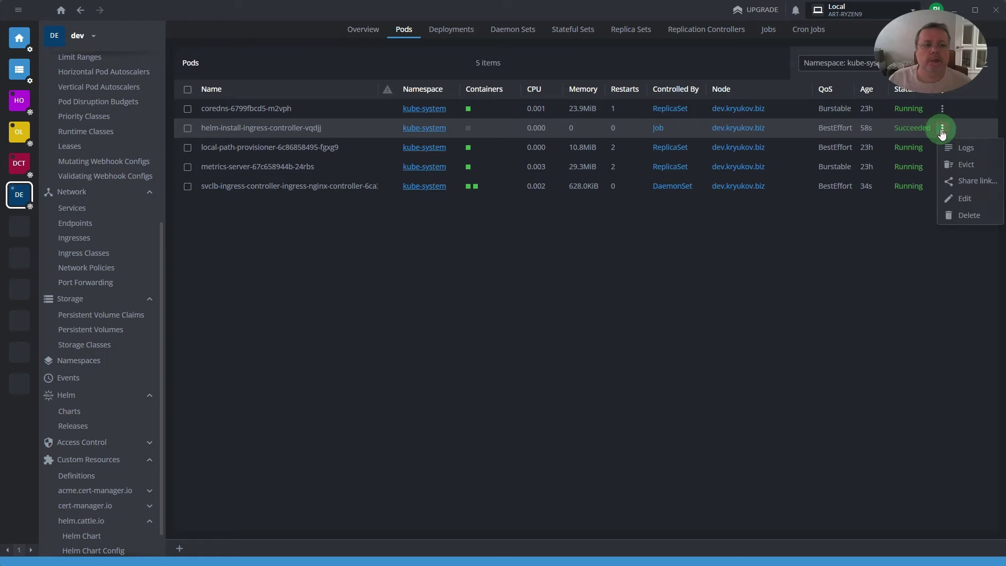
{"action": "left_click", "coordinate": [960, 148]}
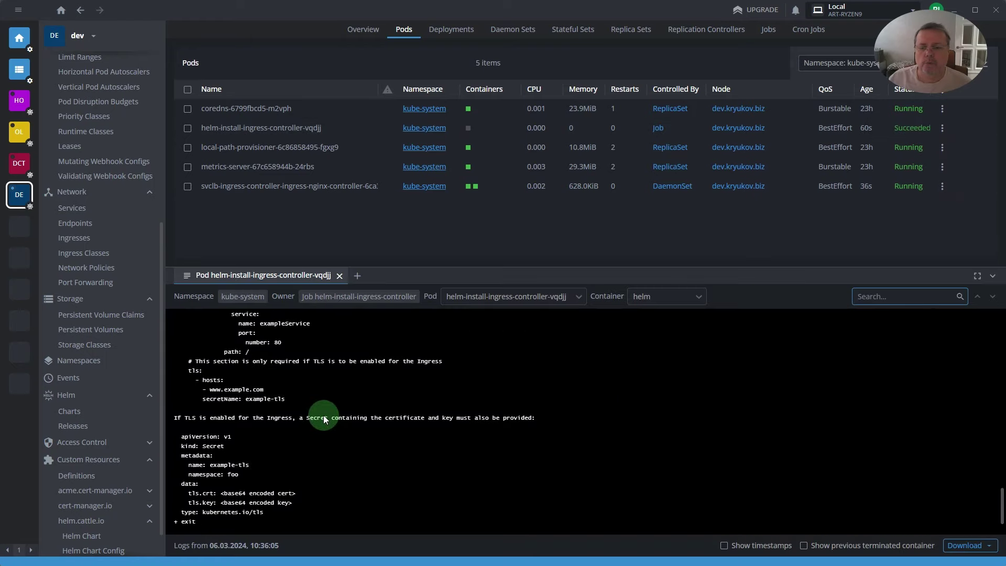
{"action": "scroll", "coordinate": [286, 423], "scroll_direction": "up", "scroll_amount": 10}
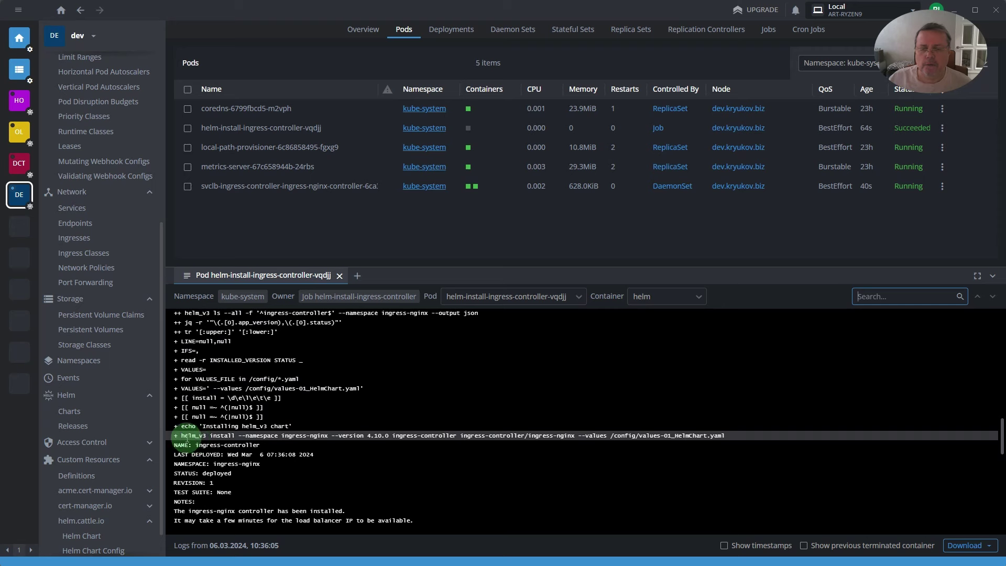
- Highlight the helm_v3 install command in the helm-install-ingress-controller pod's logs, review the lines around it and close the logs
{"action": "left_click_drag", "start_coordinate": [187, 437], "coordinate": [724, 437]}
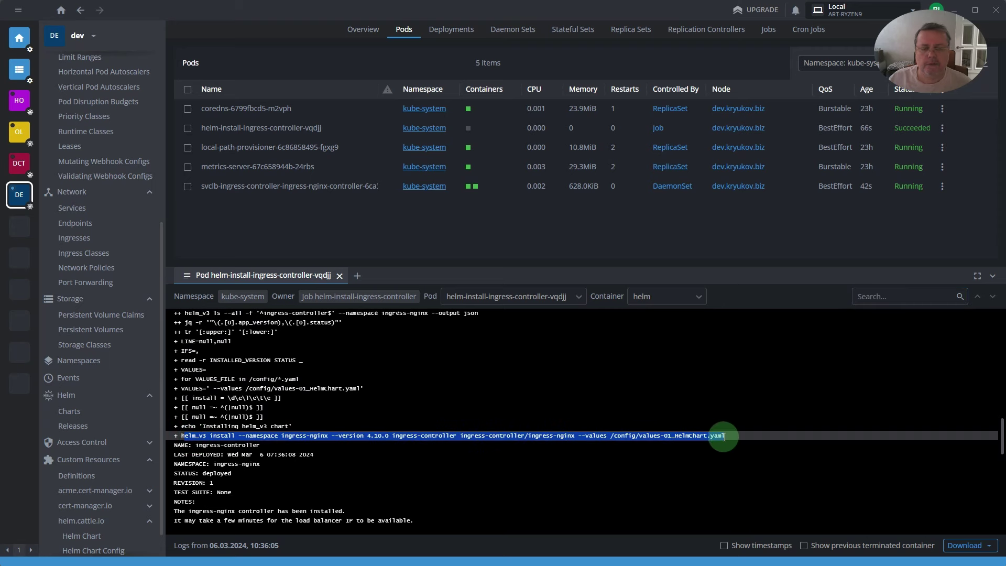
{"action": "scroll", "coordinate": [351, 464], "scroll_direction": "up", "scroll_amount": 2}
{"action": "scroll", "coordinate": [331, 461], "scroll_direction": "down", "scroll_amount": 4}
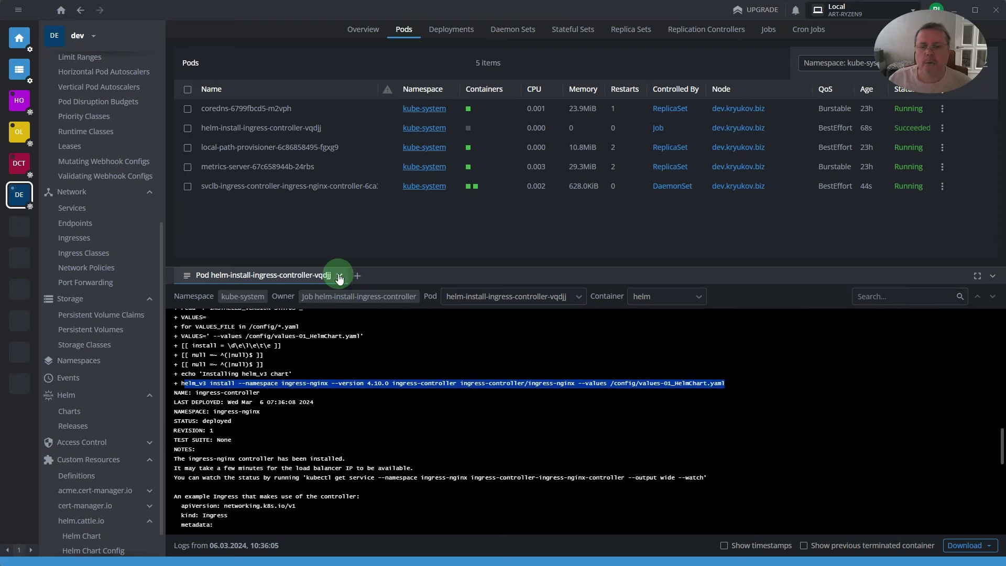
{"action": "left_click", "coordinate": [339, 276]}
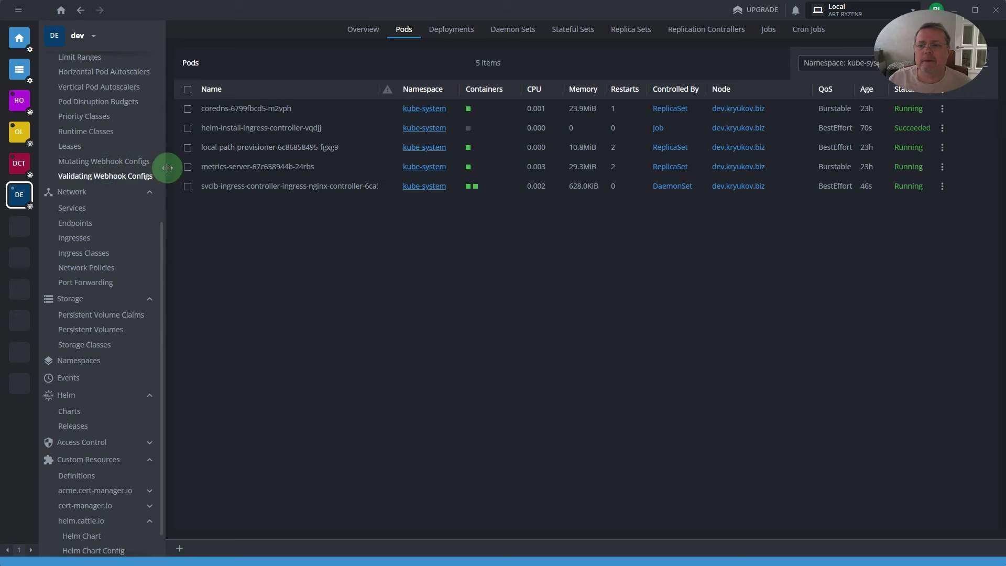
- Filter the pods by the ingress-nginx namespace instead of kube-system
{"action": "scroll", "coordinate": [129, 157], "scroll_direction": "up", "scroll_amount": 5}
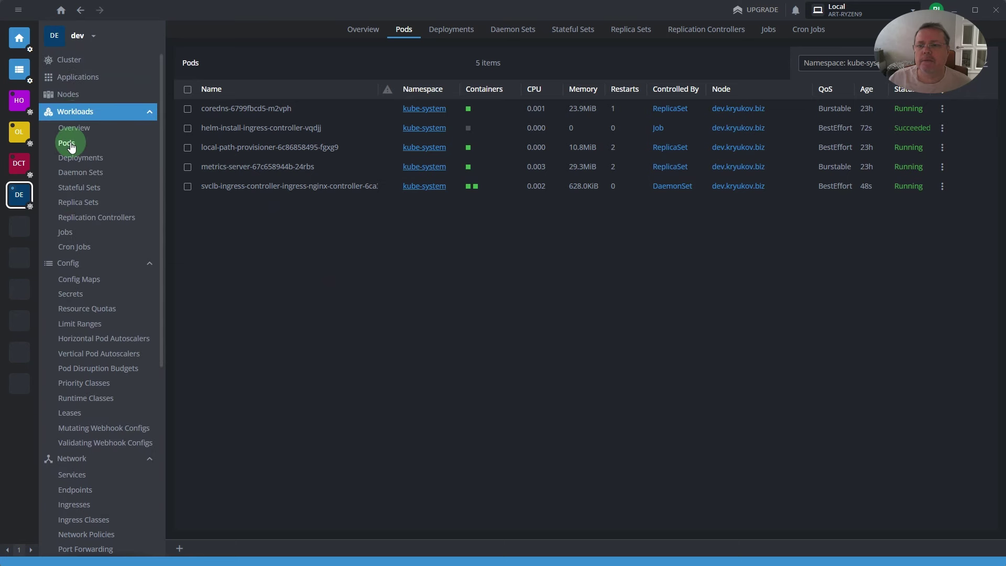
{"action": "left_click", "coordinate": [836, 63]}
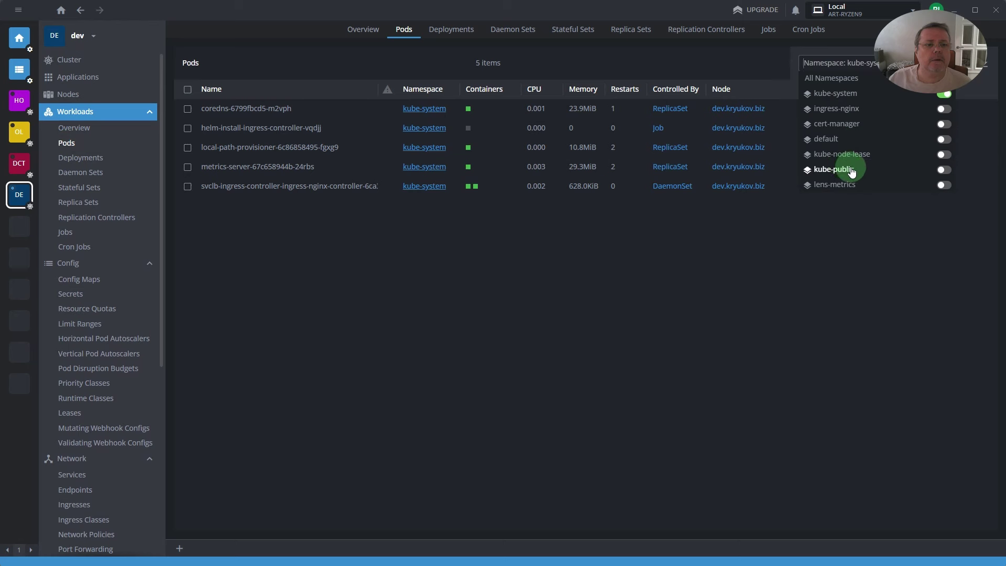
{"action": "left_click", "coordinate": [861, 109]}
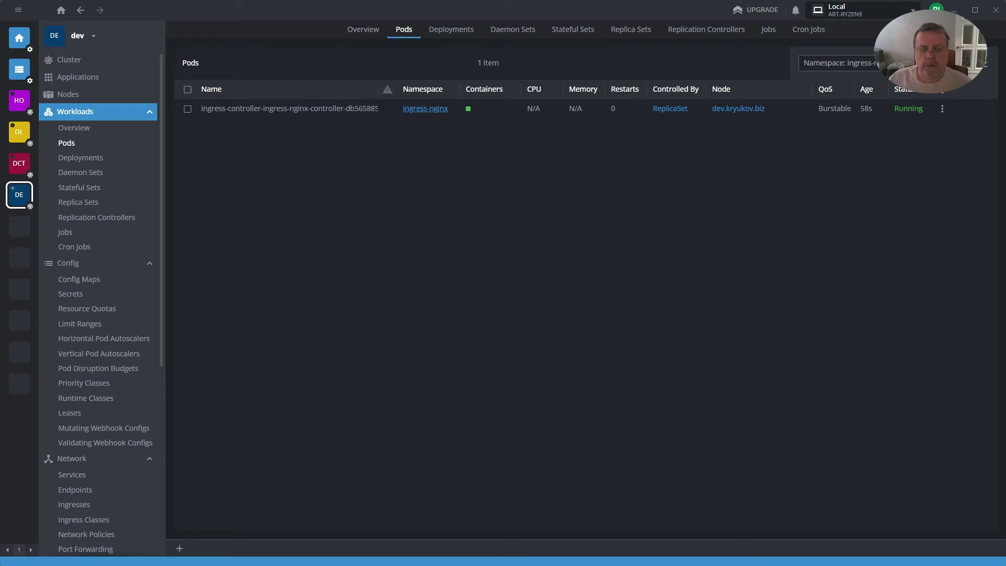
- Switch to Visual Studio Code and set the HelmChart's metadata namespace in 01-ingress-controller.yaml to ingress-nginx, copied from the Namespace name
{"action": "key", "text": "alt+Tab"}
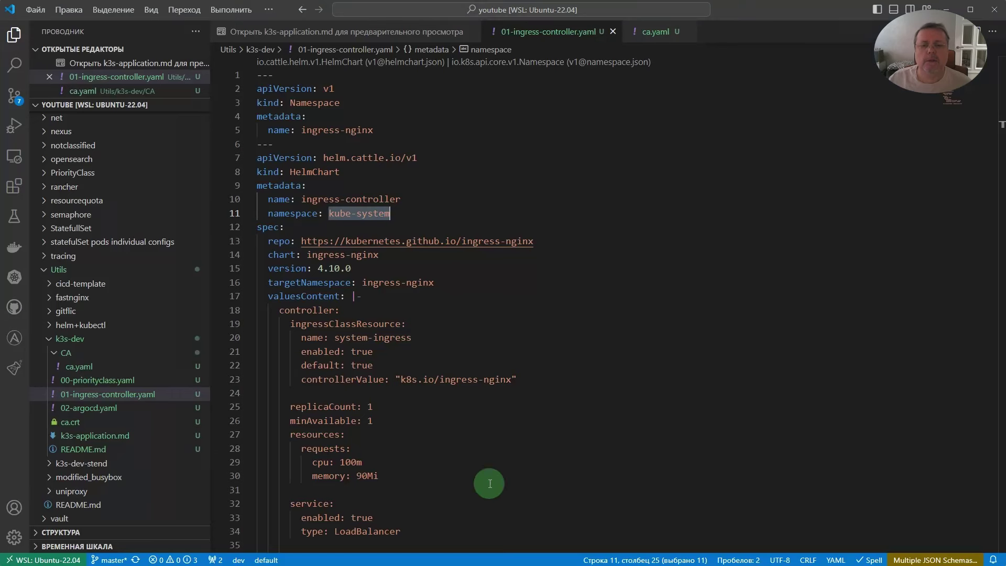
{"action": "left_click", "coordinate": [395, 225]}
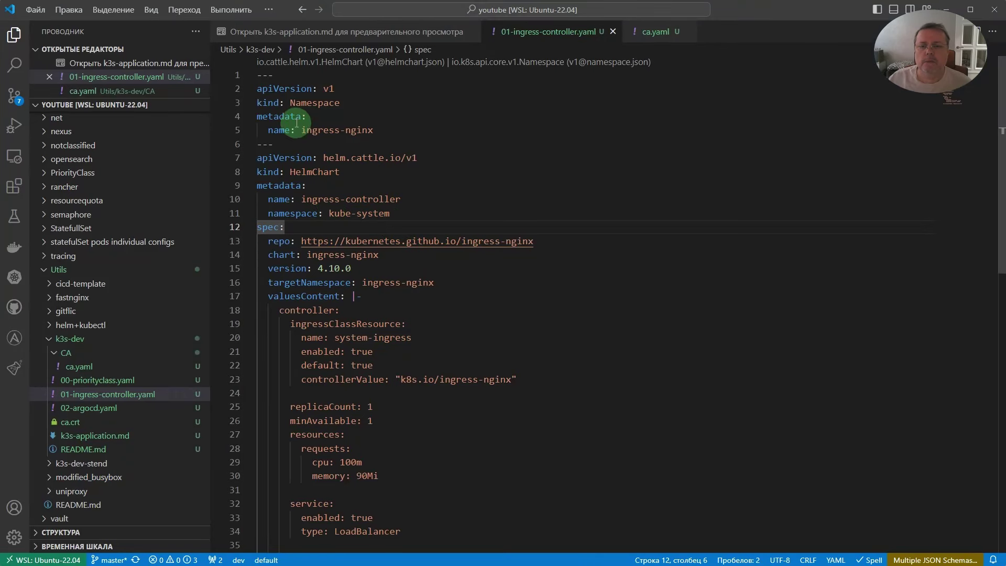
{"action": "left_click_drag", "start_coordinate": [303, 129], "coordinate": [375, 129]}
{"action": "key", "text": "ctrl+c"}
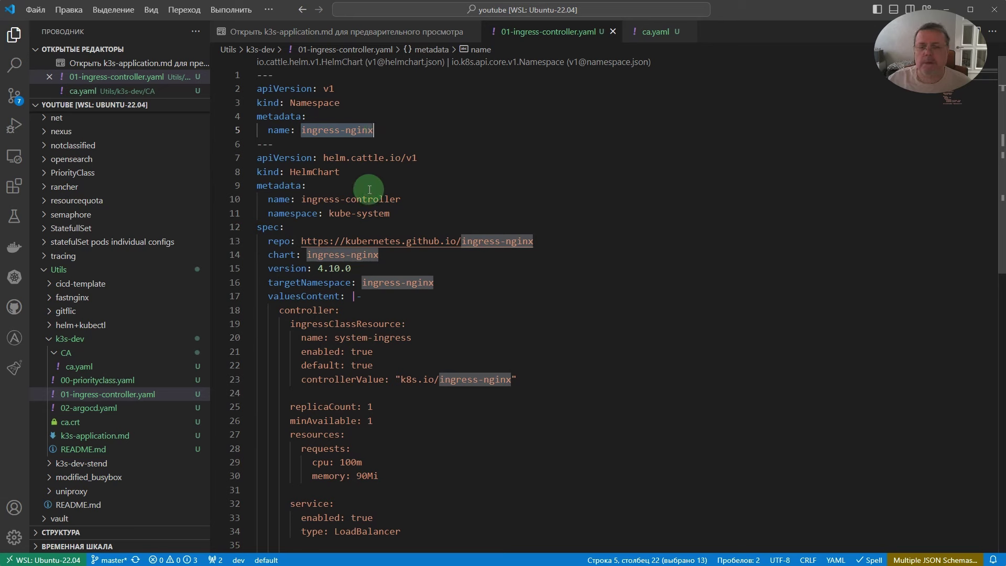
{"action": "left_click_drag", "start_coordinate": [330, 213], "coordinate": [392, 215]}
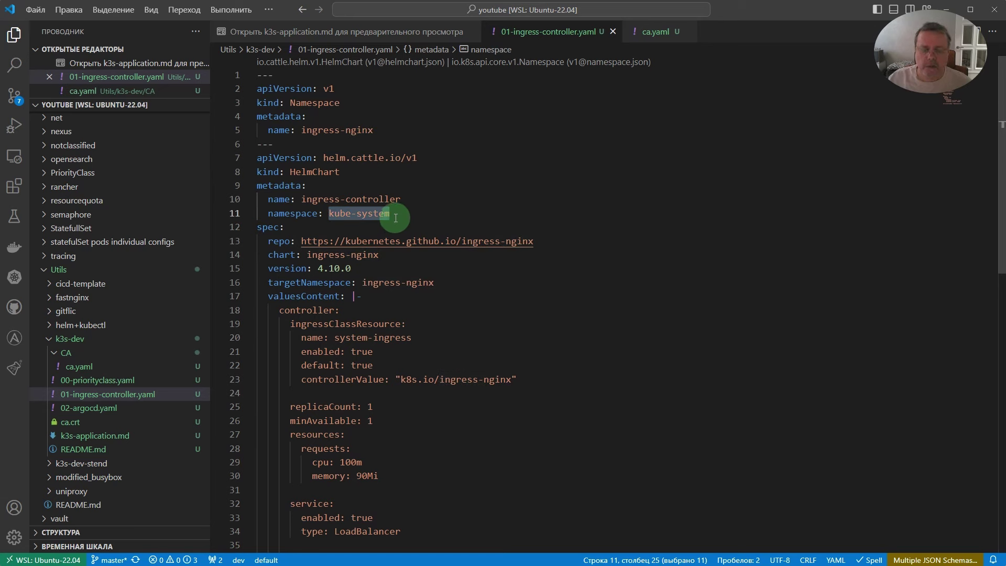
{"action": "key", "text": "ctrl+v"}
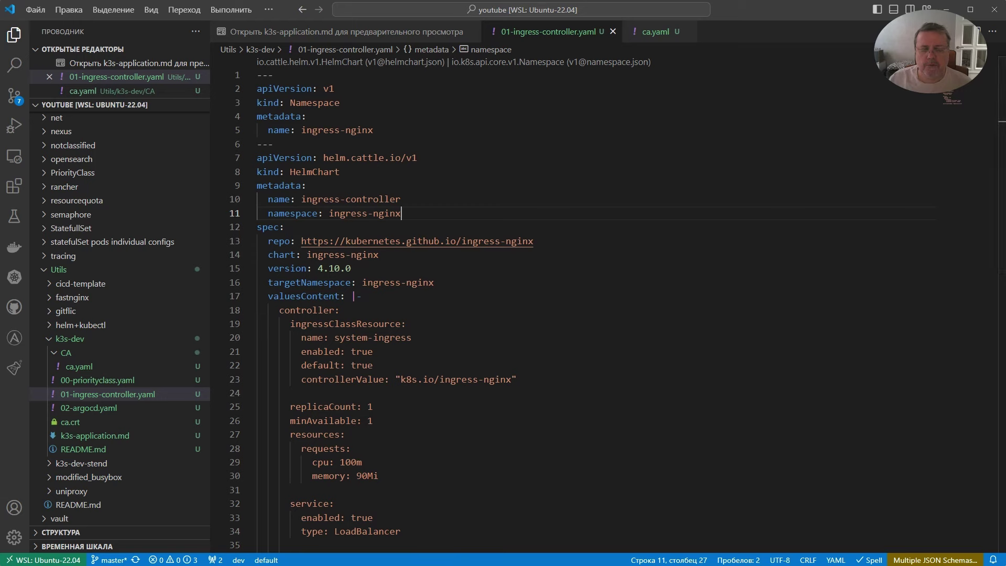
- Switch to Lens, check the ingress-nginx controller pod's logs, close them and open the cluster's network services
{"action": "key", "text": "alt+Tab"}
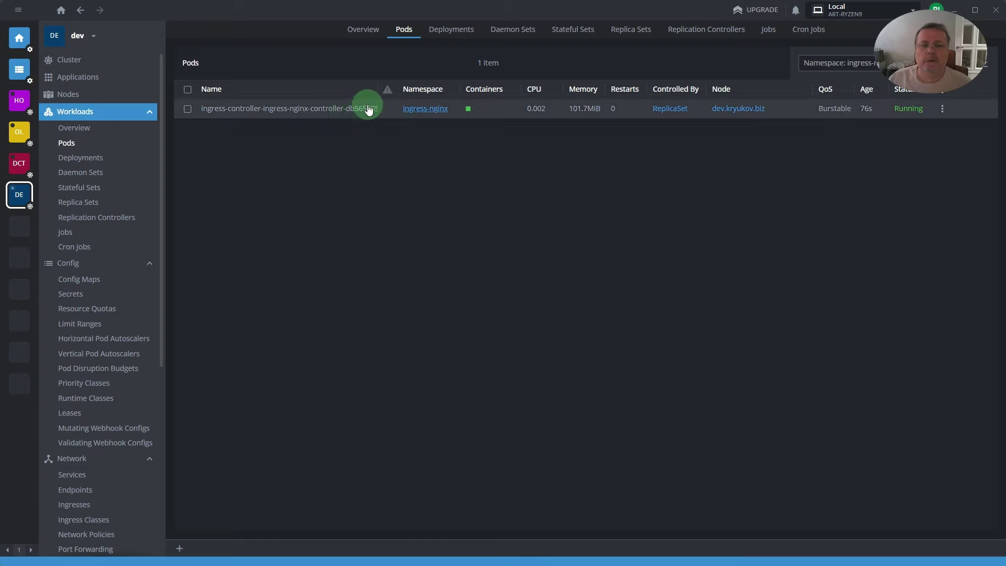
{"action": "left_click", "coordinate": [943, 110]}
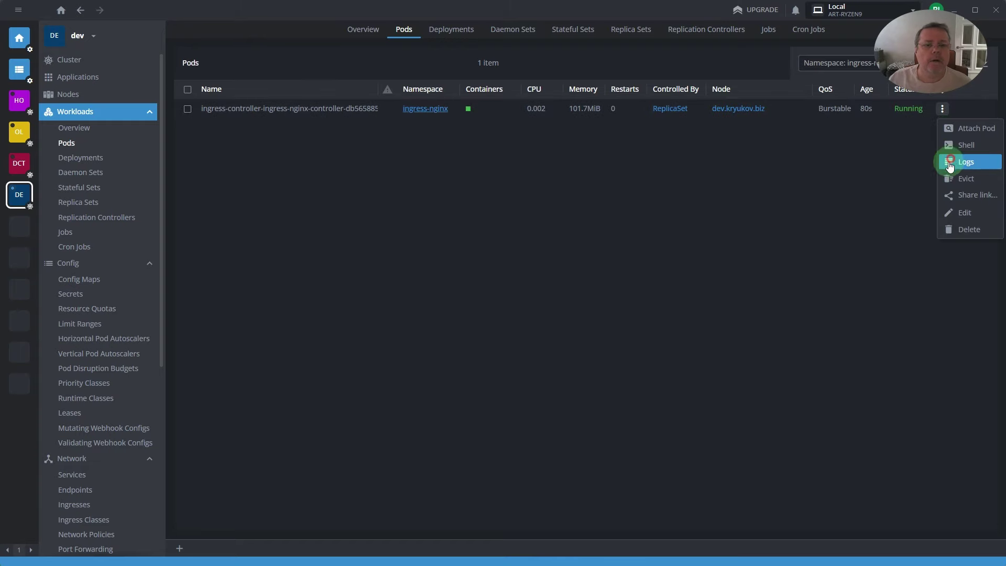
{"action": "left_click", "coordinate": [951, 163]}
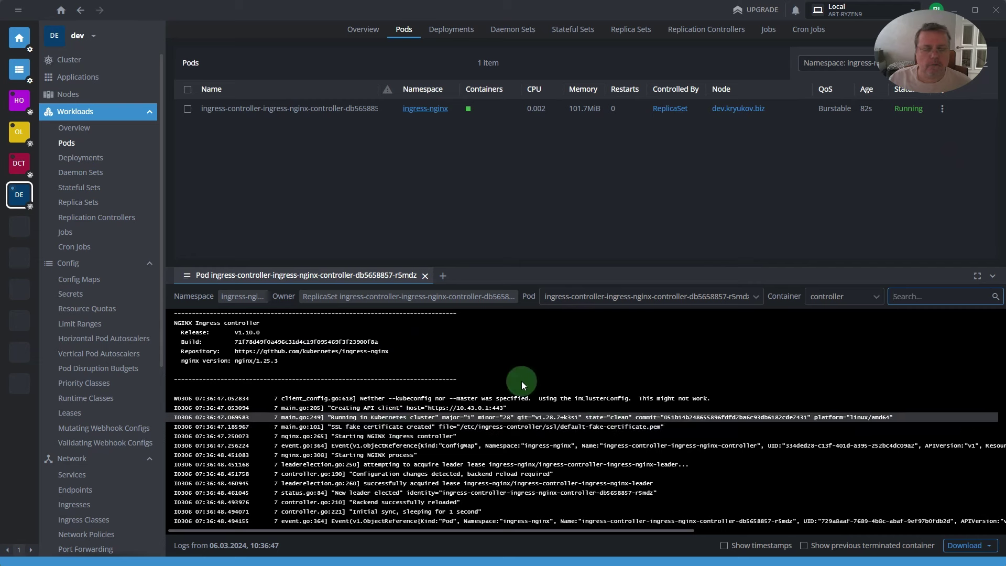
{"action": "left_click", "coordinate": [425, 276]}
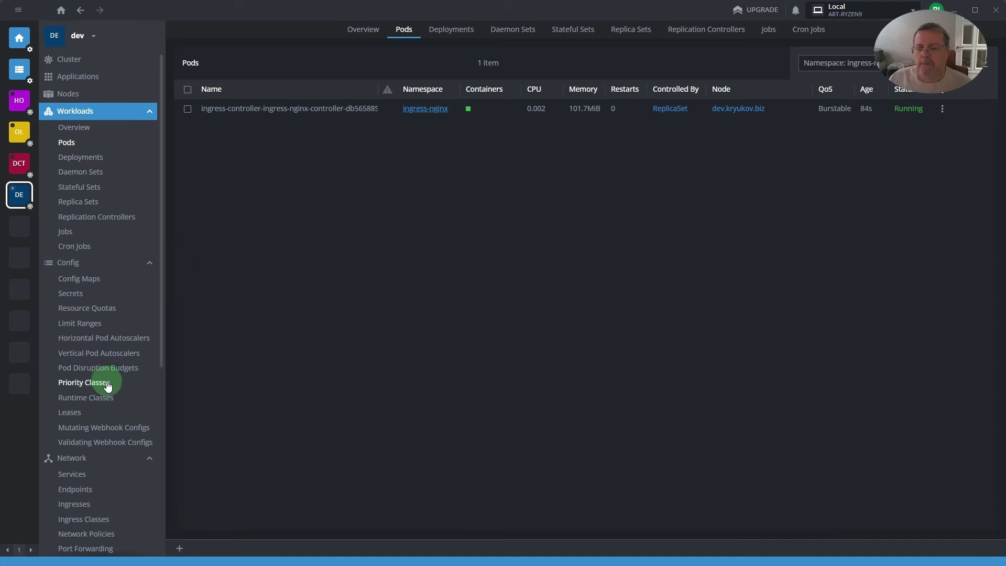
{"action": "scroll", "coordinate": [99, 367], "scroll_direction": "down", "scroll_amount": 3}
{"action": "left_click", "coordinate": [72, 318]}
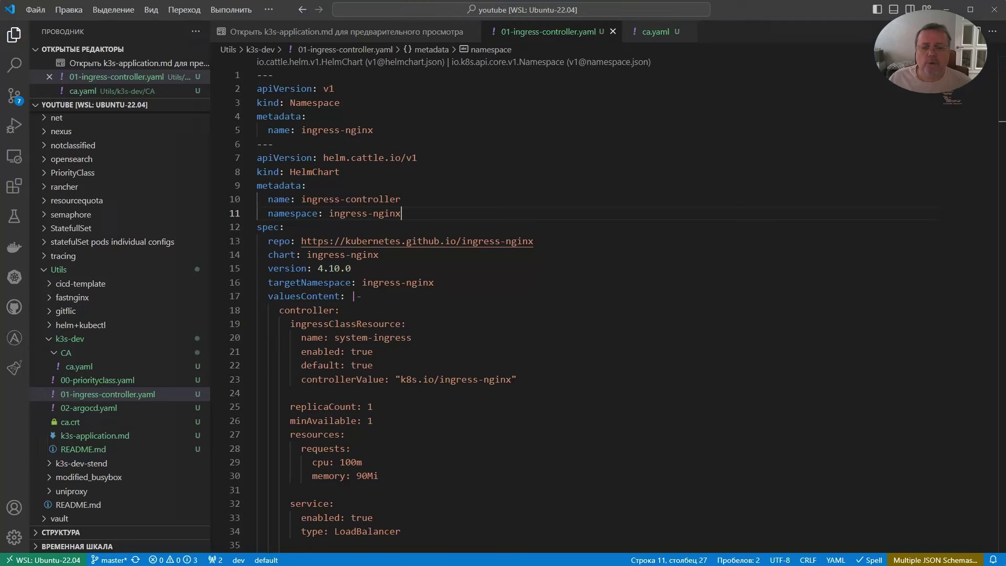
{"action": "left_click", "coordinate": [441, 237]}
{"action": "left_click", "coordinate": [414, 34]}
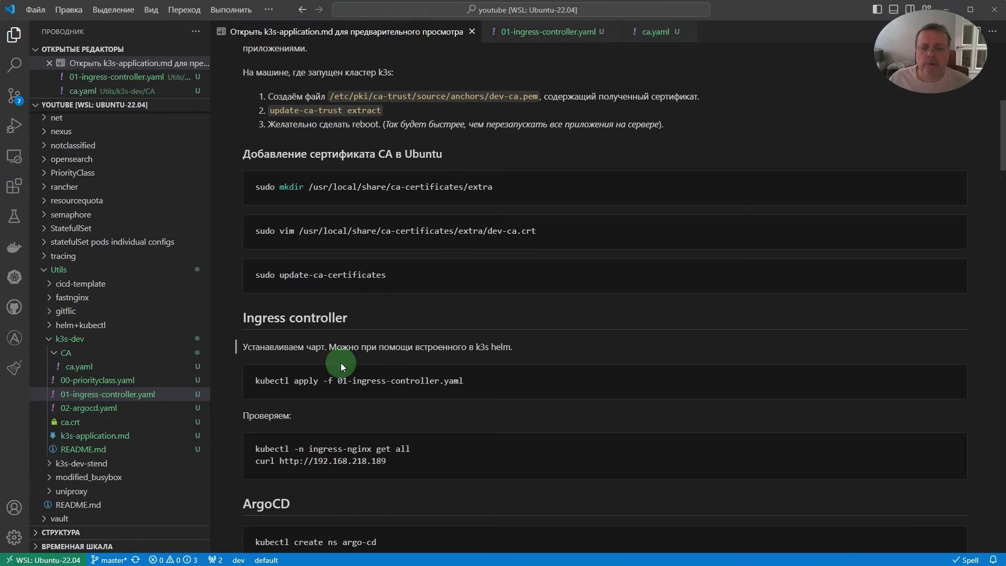
{"action": "left_click_drag", "start_coordinate": [256, 463], "coordinate": [383, 468]}
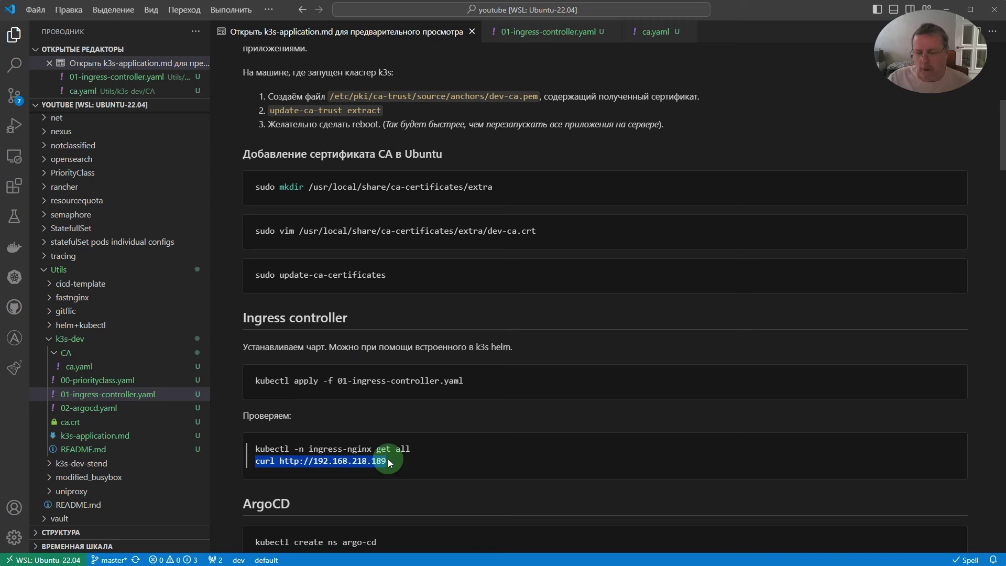
{"action": "key", "text": "ctrl+c"}
{"action": "key", "text": "ctrl+grave"}
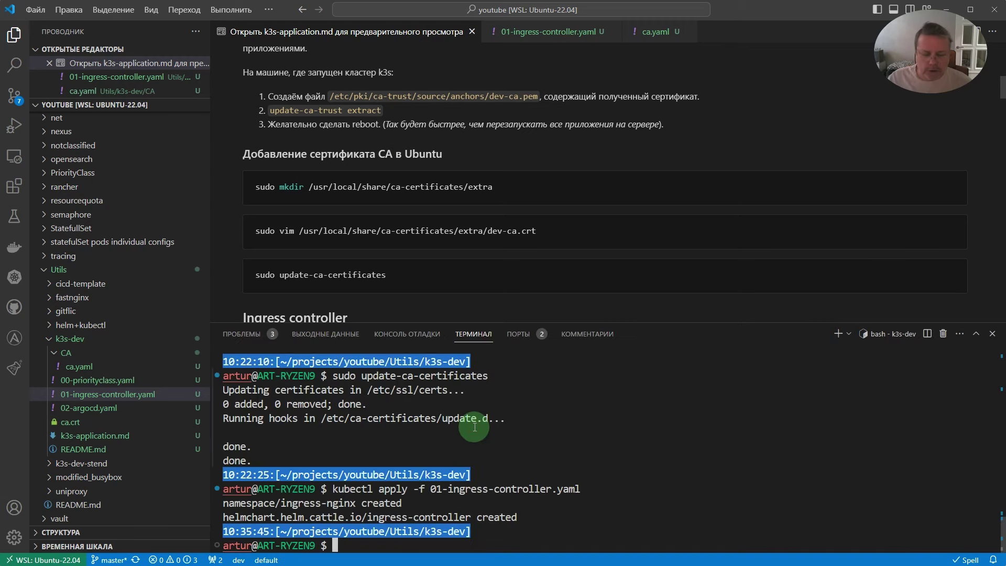
{"action": "key", "text": "ctrl+v"}
{"action": "key", "text": "Return"}
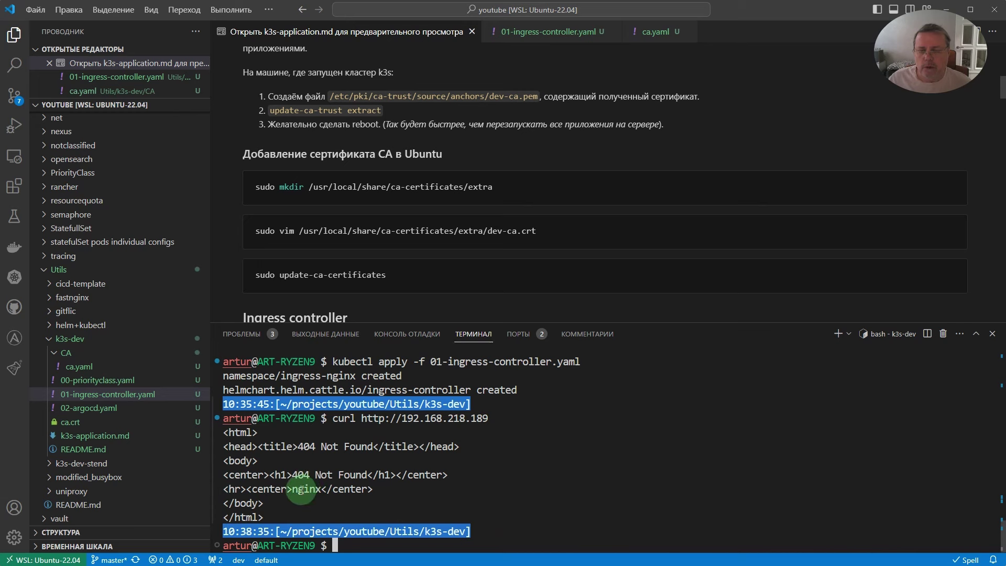
{"action": "left_click_drag", "start_coordinate": [293, 490], "coordinate": [320, 491]}
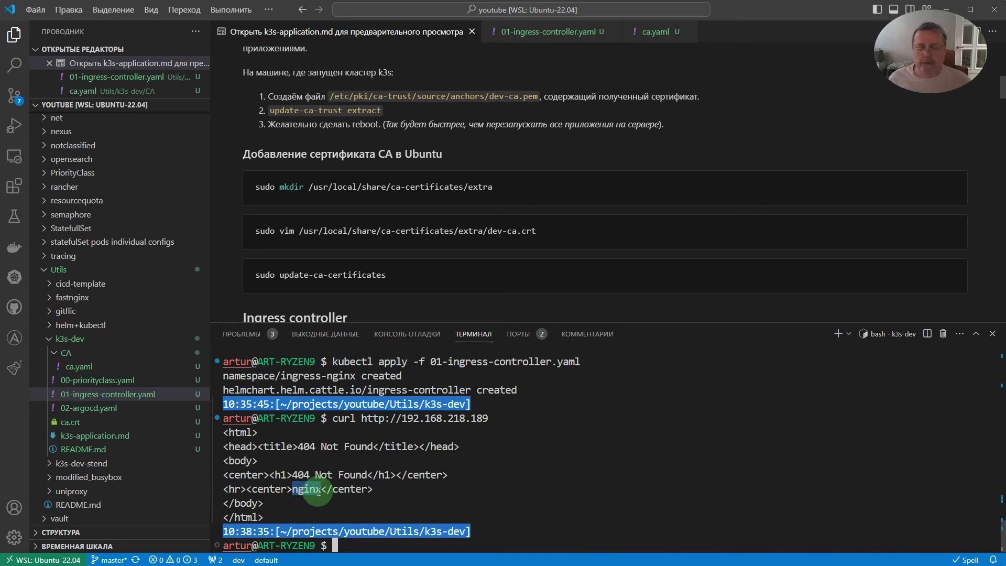
{"action": "left_click_drag", "start_coordinate": [361, 418], "coordinate": [488, 419]}
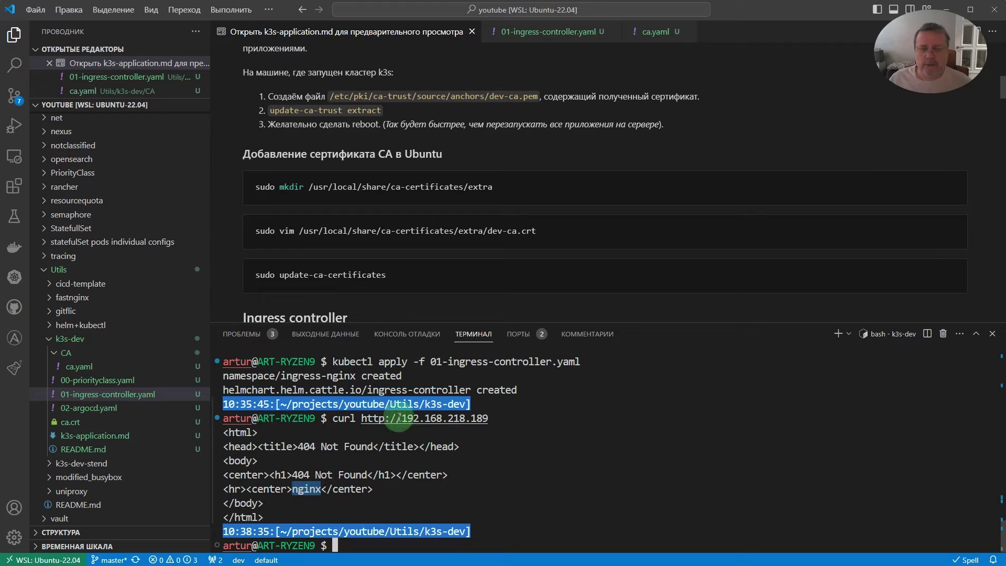